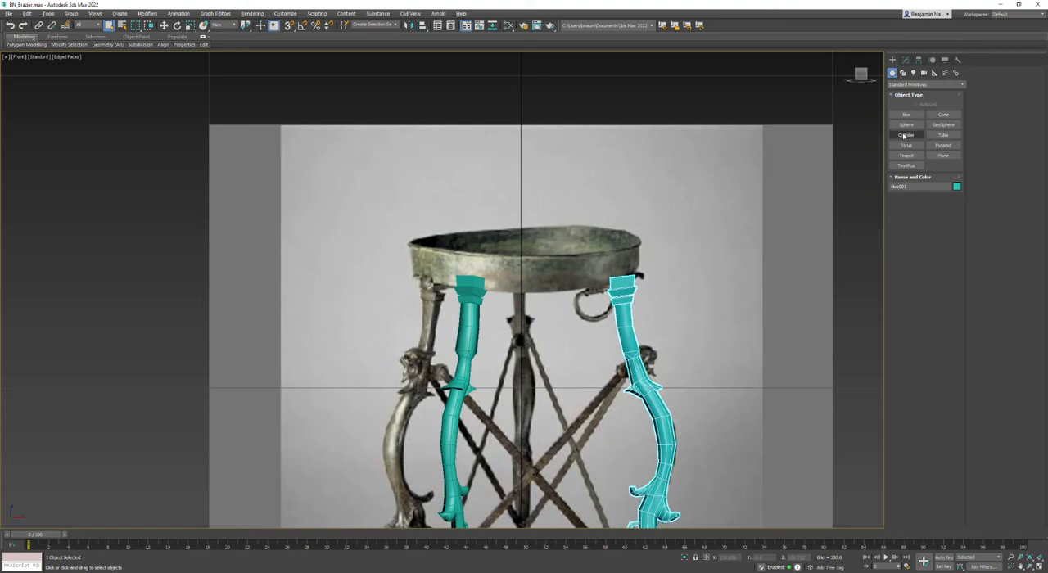
- Draw a circle spline centred on the stand's axis at leg-top height, roughly spanning the bowl's width
left_click(903, 72)
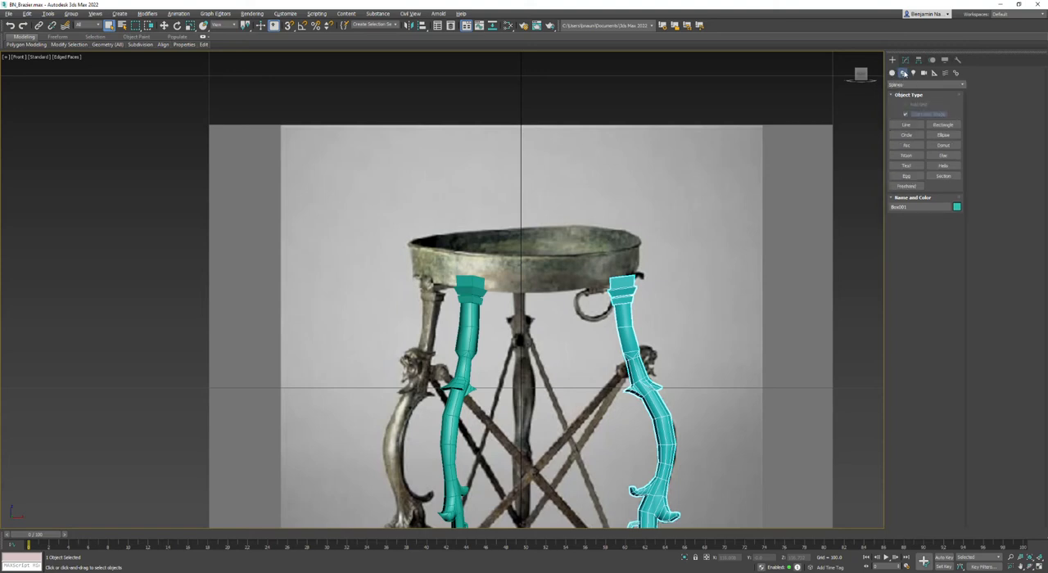
left_click(906, 135)
left_click_drag(521, 279, 631, 276)
key("w")
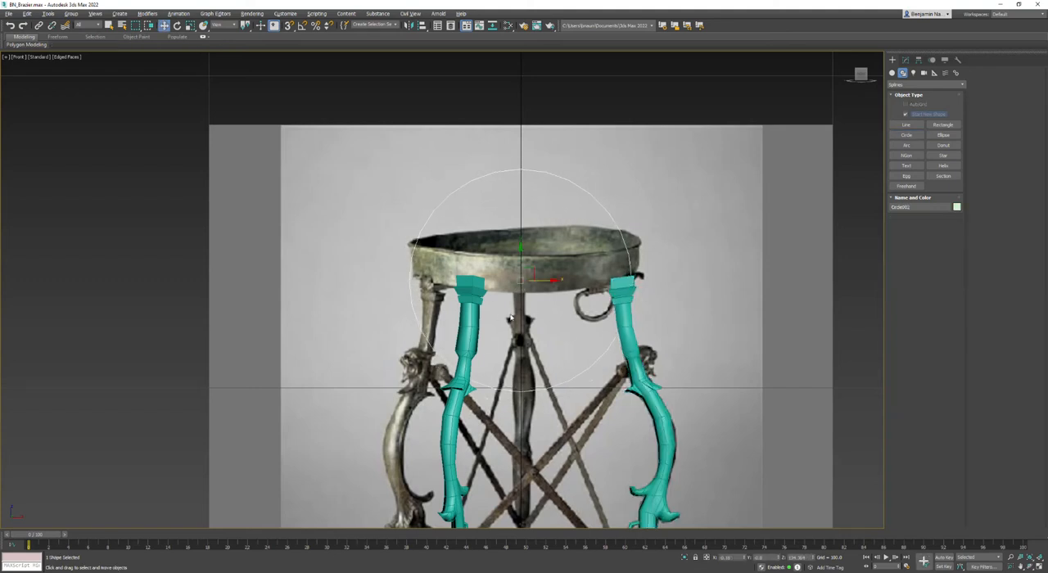
- Rotate the large circle to lie horizontally across the leg tops, with an exact X rotation of 0
key("e")
left_click_drag(520, 269, 529, 198)
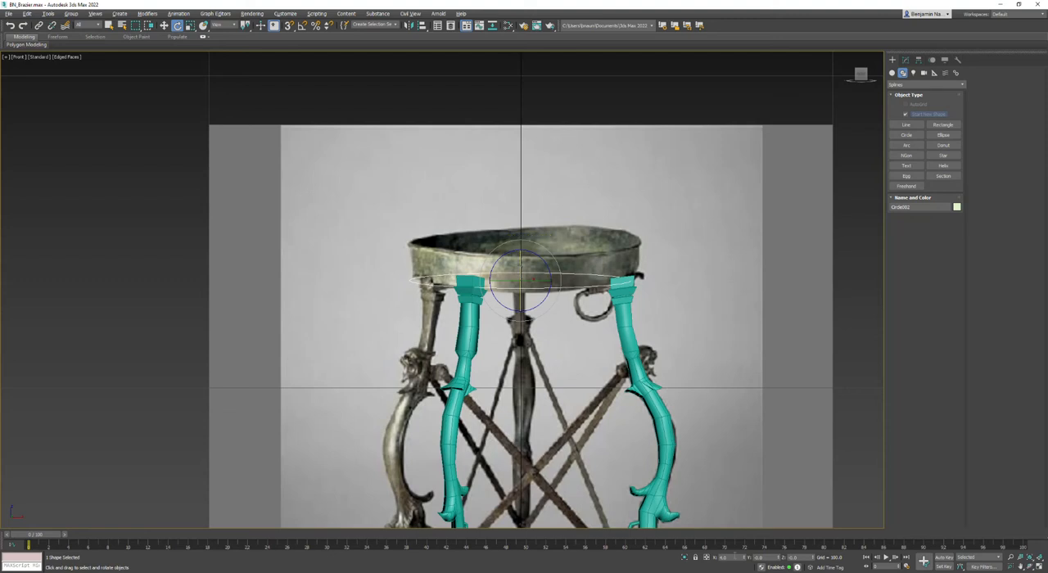
type("0")
key("Return")
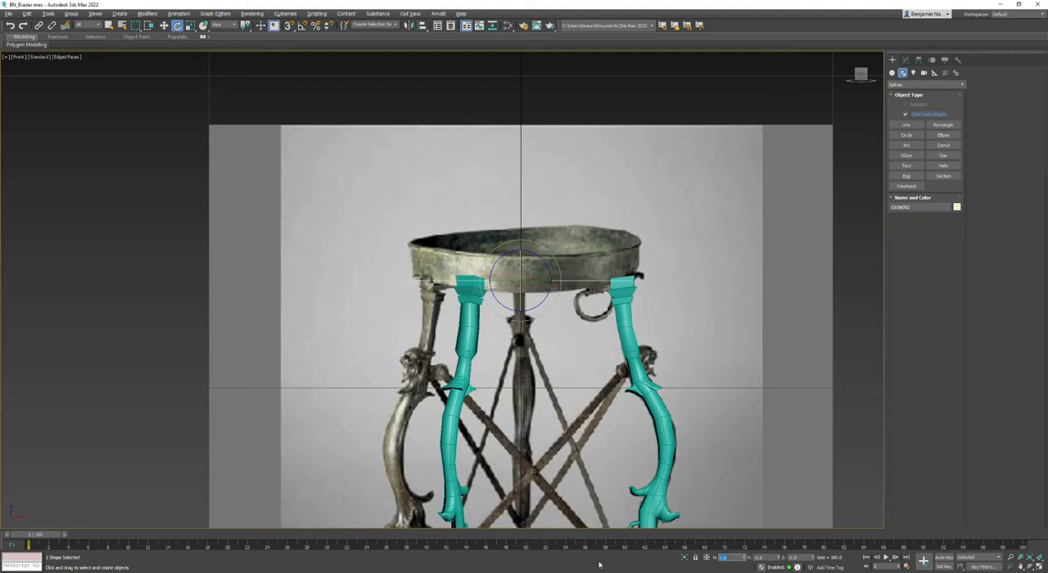
- Draw a small circle of about 14 radius and two overlapping rectangles beside the bowl as profile shapes, leaving the small circle selected
middle_click_drag(703, 283, 724, 257)
left_click(907, 134)
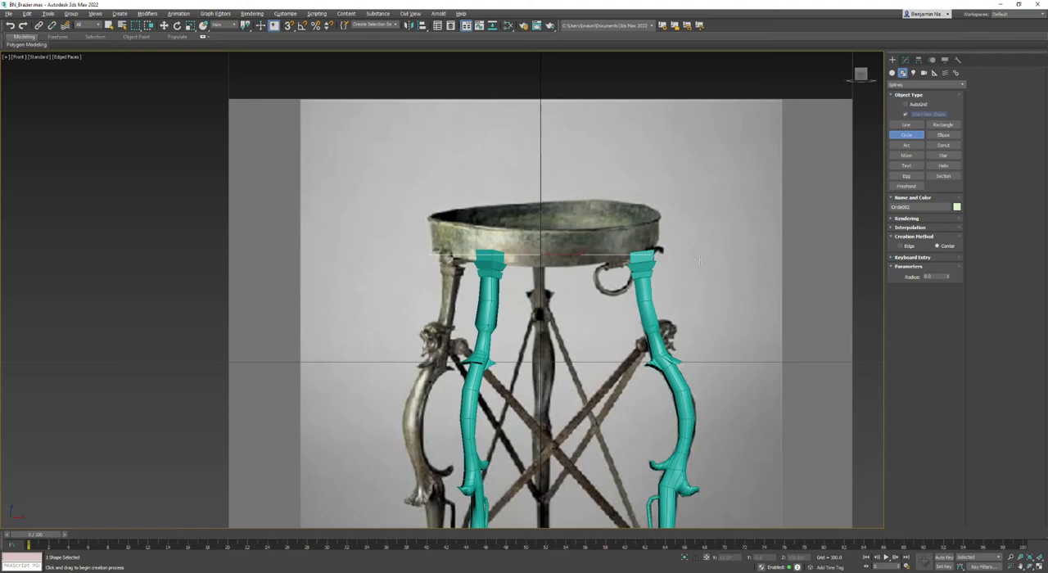
left_click_drag(728, 252, 730, 298)
left_click(943, 125)
left_click_drag(725, 221, 789, 252)
key("e")
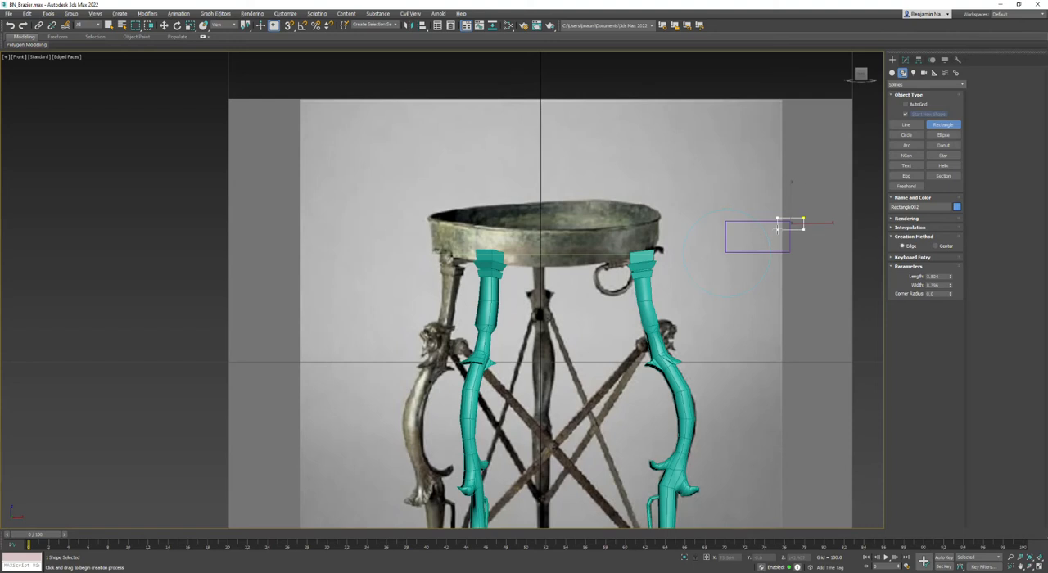
left_click(713, 281)
right_click(747, 285)
mouse_move(773, 383)
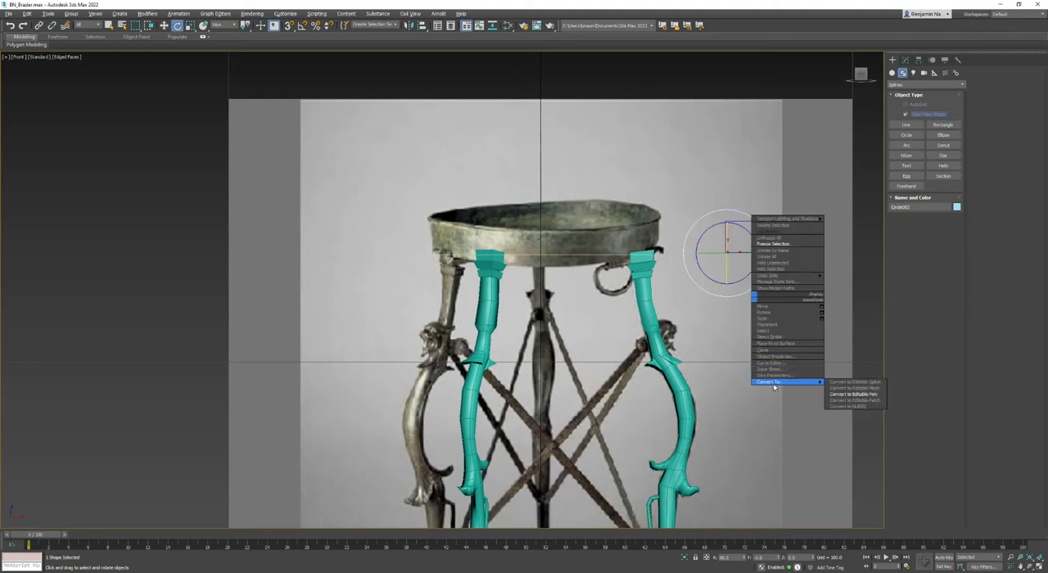
left_click(859, 394)
key("ctrl+z")
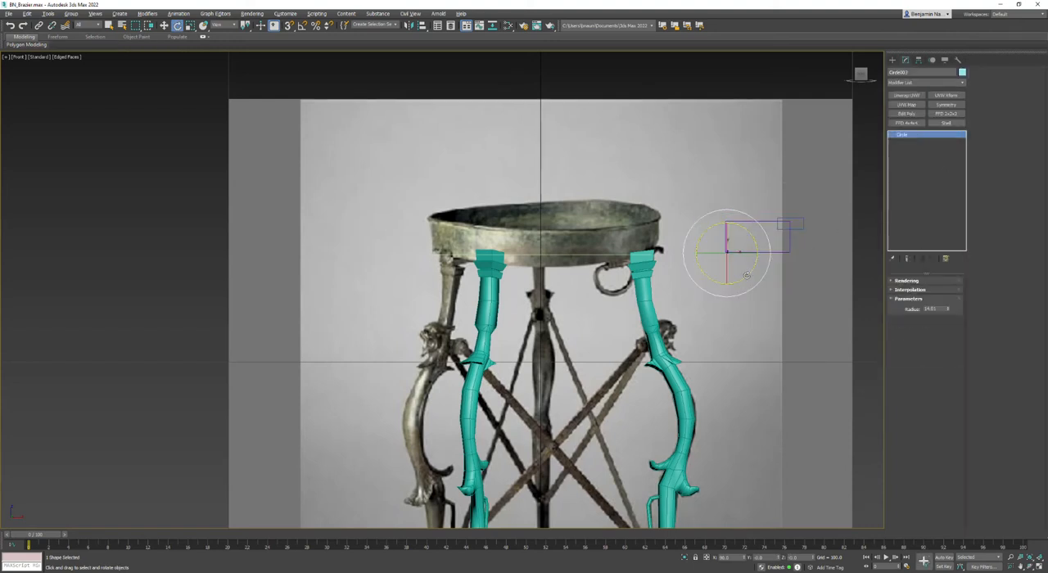
- Convert the small circle to an Editable Spline and attach both rectangles to it
right_click(750, 288)
mouse_move(773, 372)
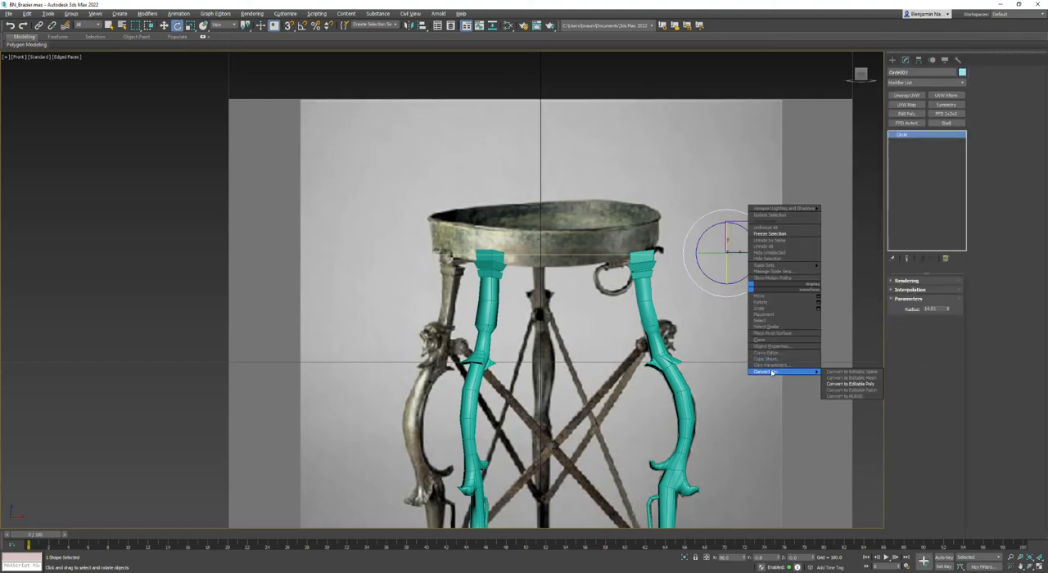
left_click(857, 377)
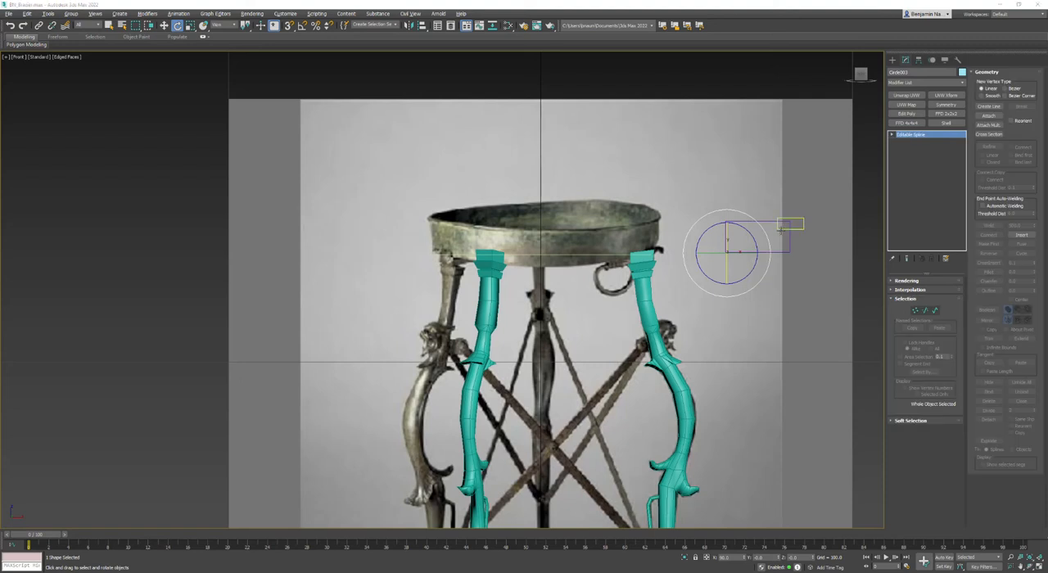
left_click(984, 117)
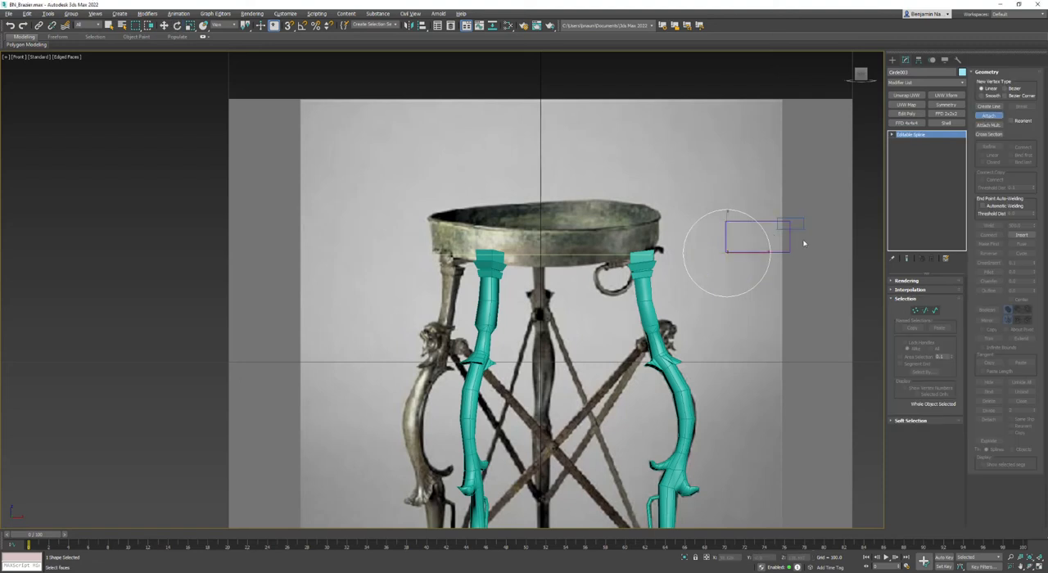
left_click(802, 229)
key("w")
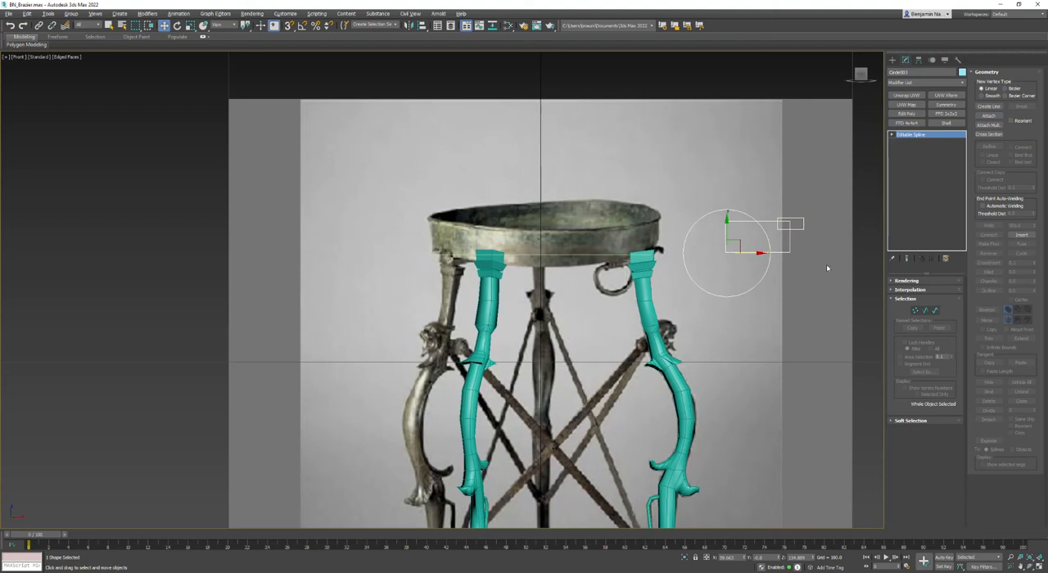
- Merge the circle and both rectangles into one outline with a Boolean union at spline level
left_click(935, 311)
left_click(735, 293)
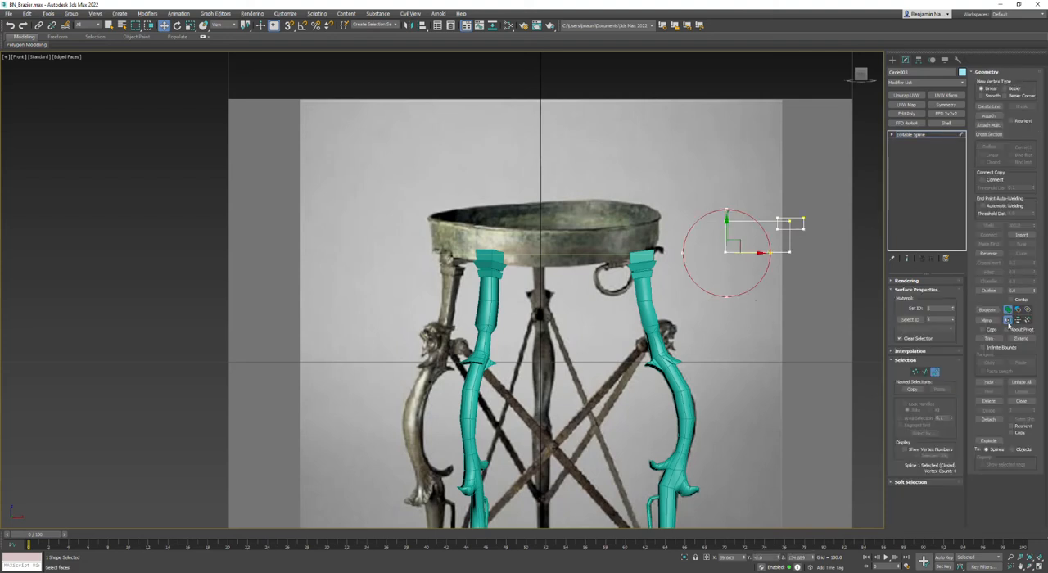
left_click(988, 311)
left_click(794, 244)
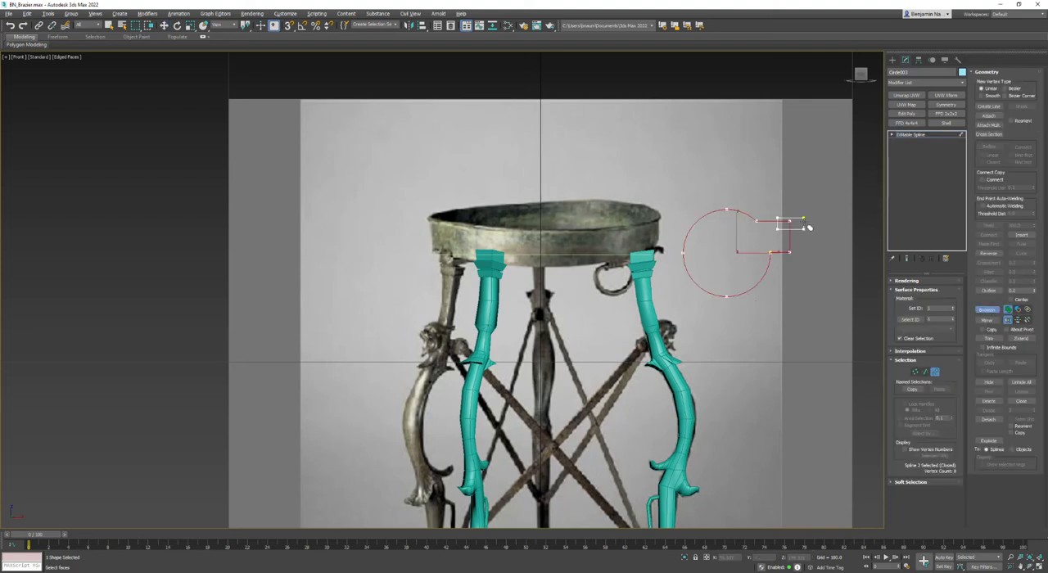
key("w")
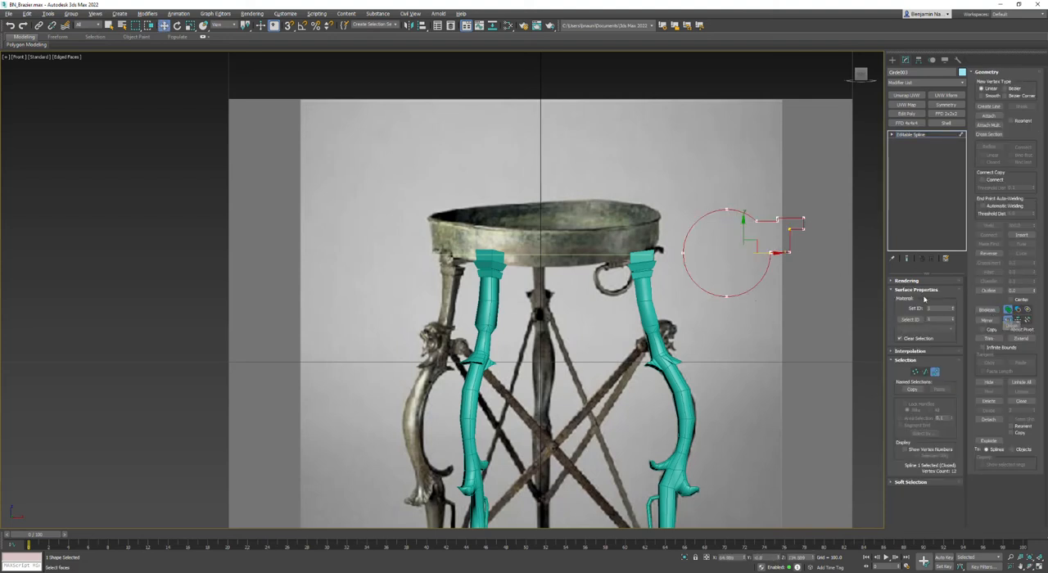
- Delete the outline's upper and left-hand segments, keeping only the lower-right arc and the stepped rim as an open bowl profile
left_click(926, 373)
left_click(891, 134)
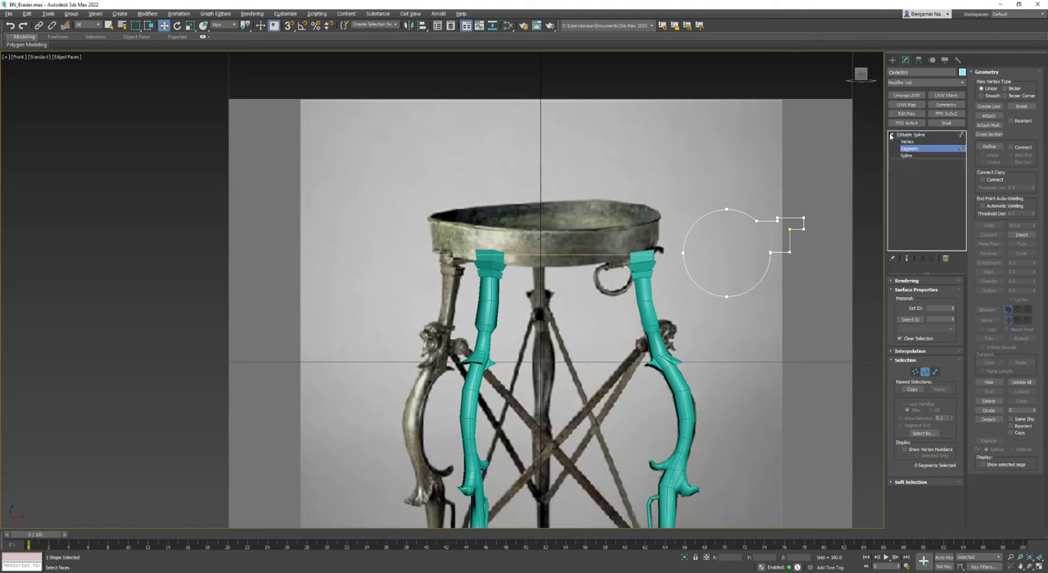
left_click_drag(787, 237, 785, 234)
key("Delete")
left_click_drag(713, 230, 642, 293)
key("Delete")
left_click(927, 374)
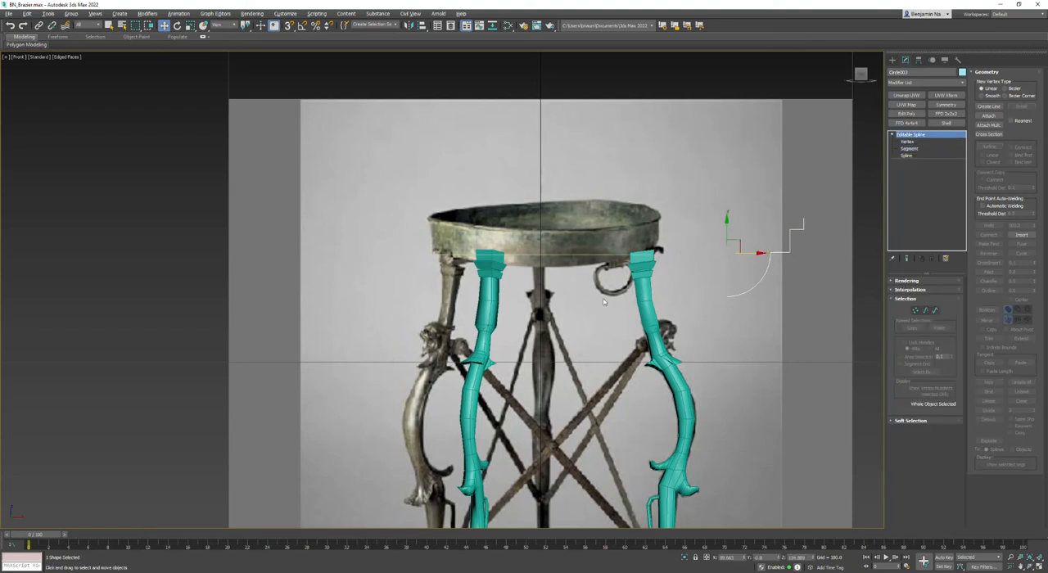
- Apply a Classic Bevel Profile modifier to the large circle, using the stepped spline as its profile
left_click(583, 256)
left_click(930, 83)
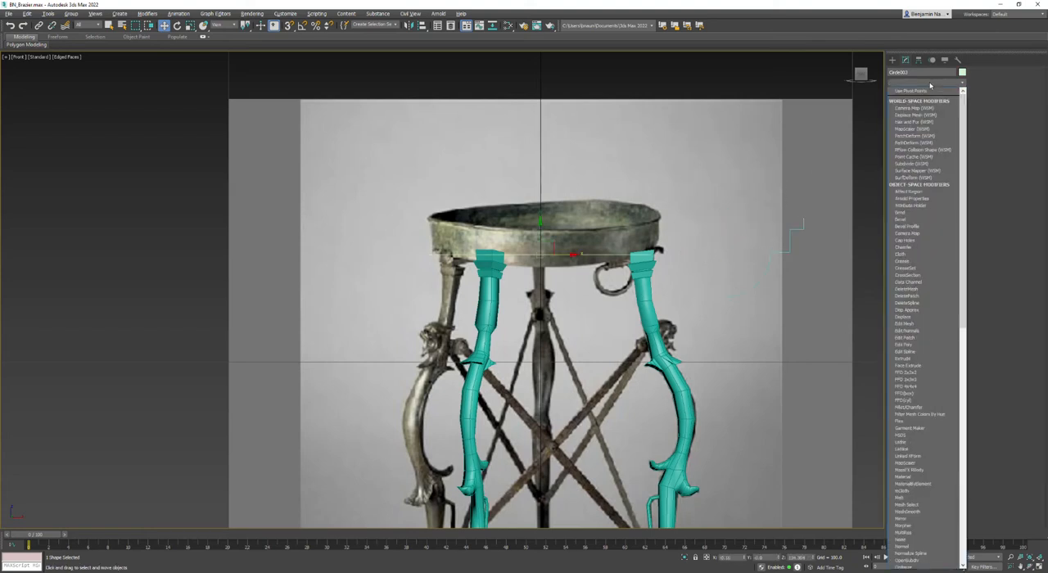
key("b")
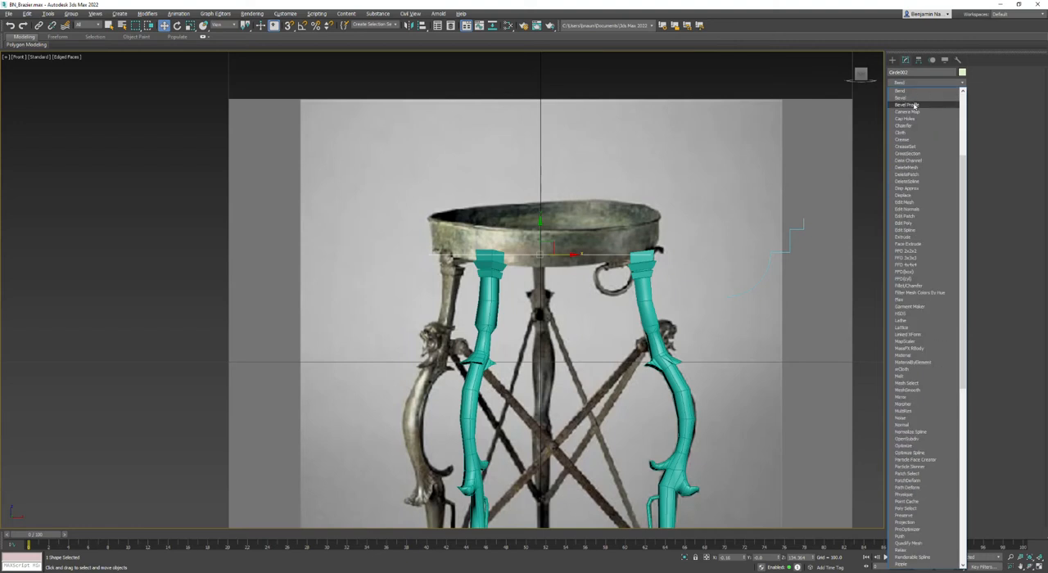
left_click(914, 105)
left_click(910, 296)
left_click(924, 352)
left_click(796, 230)
right_click(794, 229)
left_click(710, 296)
- Set the bowl's base circle radius to 35 and go back to the Bevel Profile level to check the shape
middle_click_drag(682, 314, 640, 316)
scroll(640, 316, "down", 2)
key("alt+w")
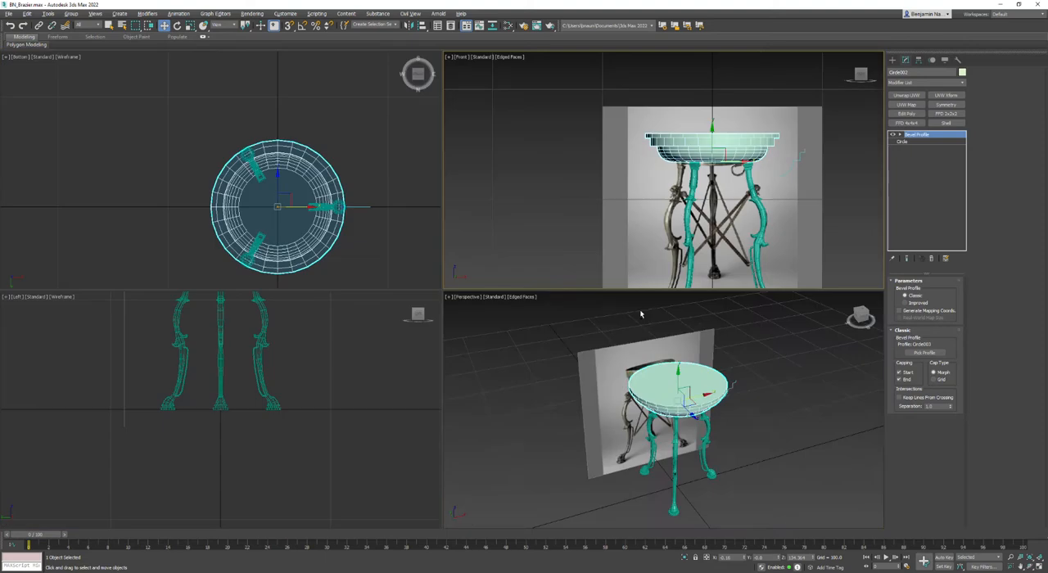
key("alt+w")
middle_click_drag(681, 368, 459, 342, "alt")
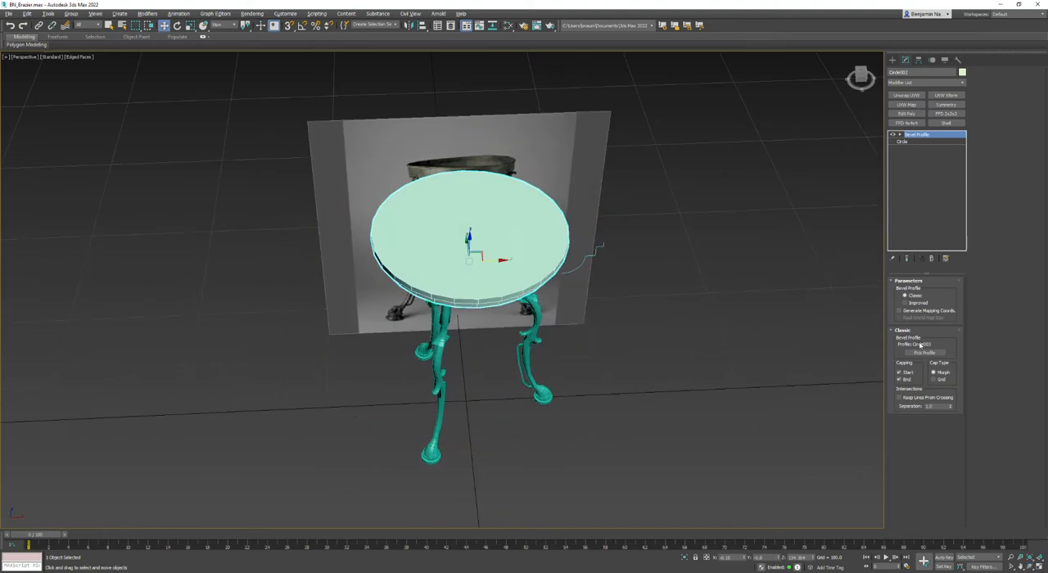
left_click(904, 142)
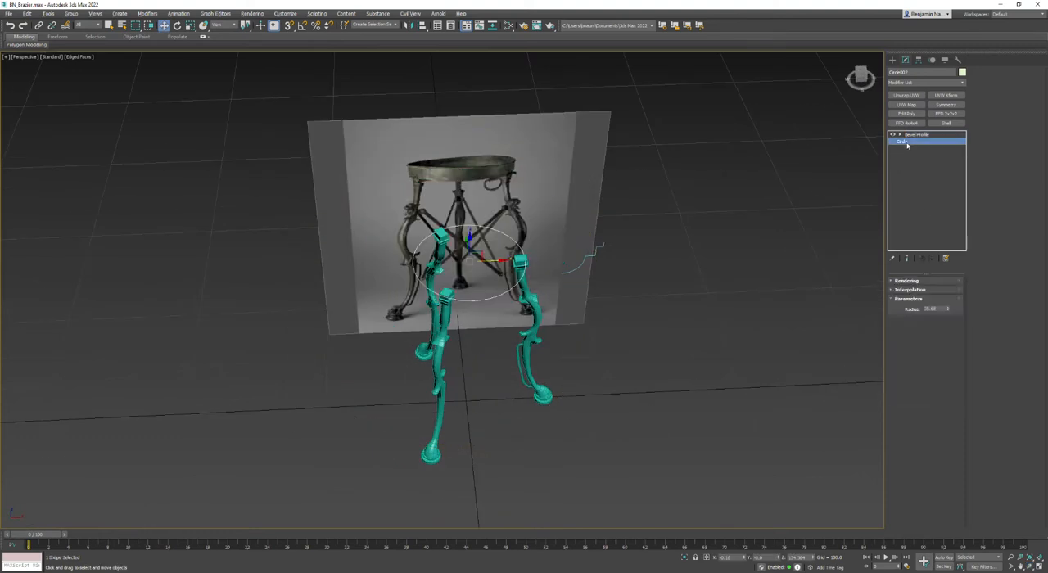
type("35")
key("Return")
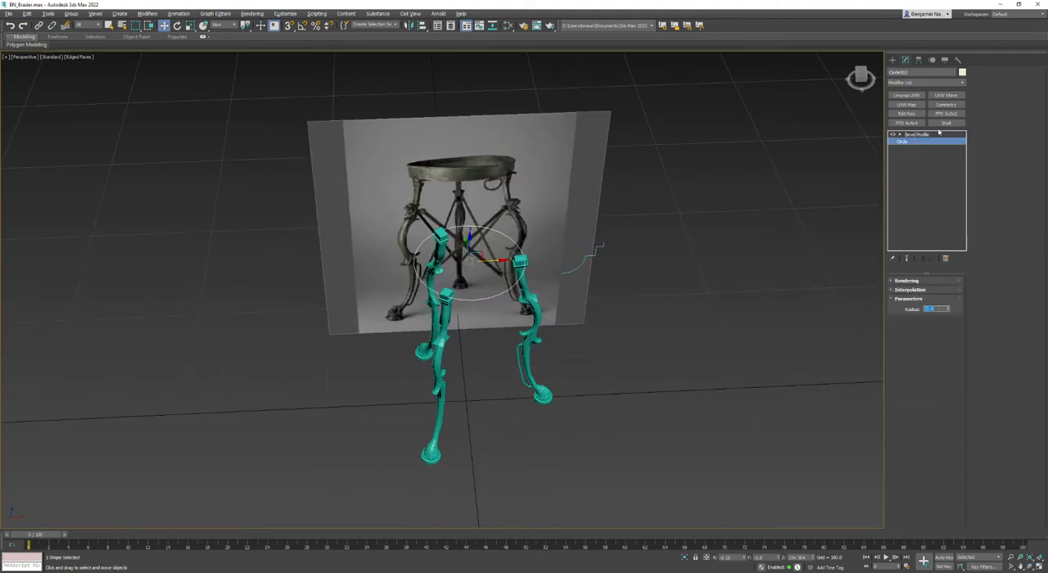
left_click(926, 135)
middle_click_drag(458, 270, 731, 275, "alt")
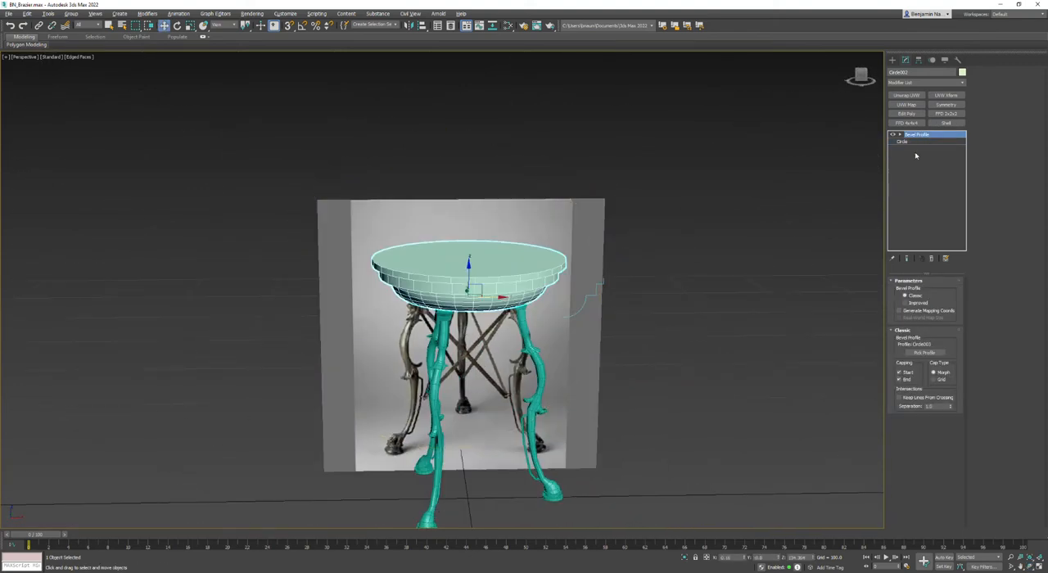
- Enable generated mapping coordinates for the Bevel Profile and convert the bowl to an Editable Poly
key("alt+w")
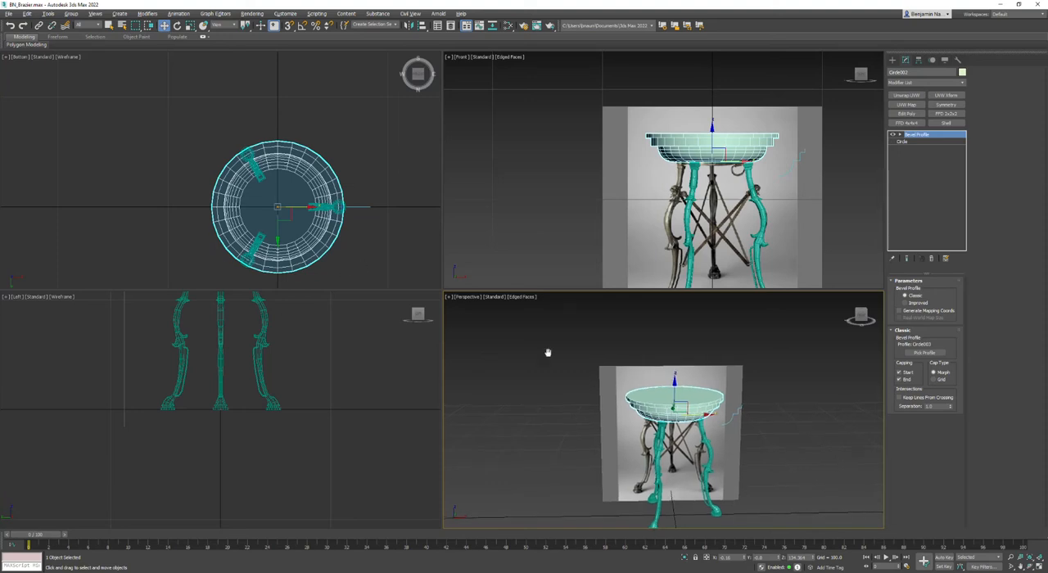
key("alt+w")
middle_click_drag(545, 355, 589, 336, "alt")
right_click(918, 136)
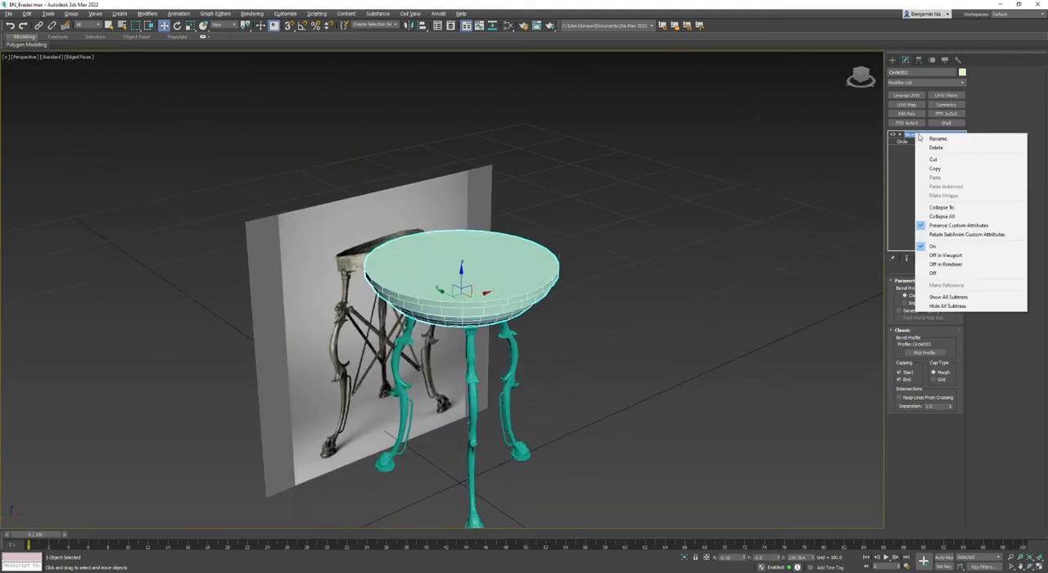
left_click(989, 105)
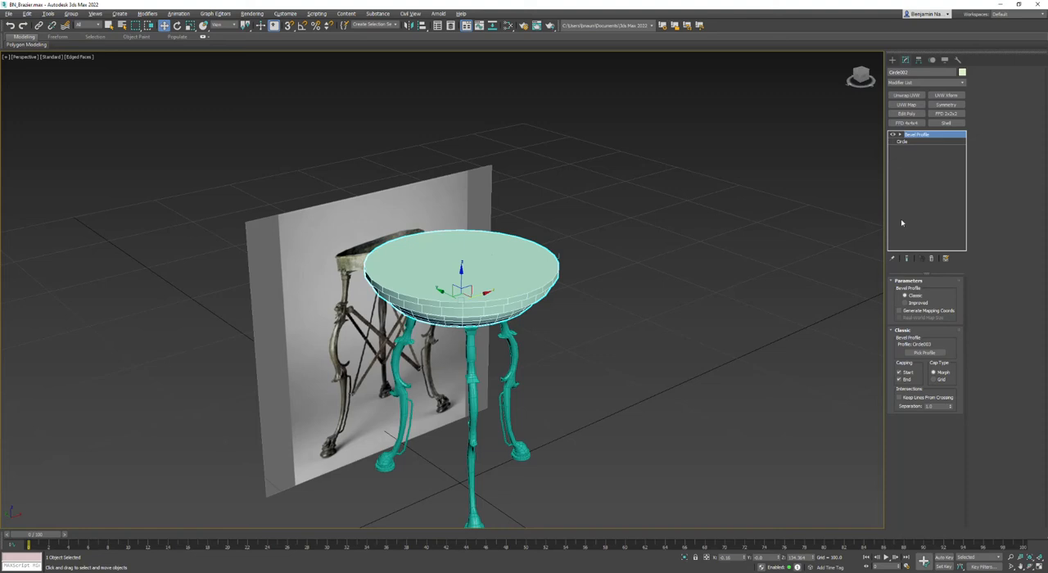
left_click(899, 311)
right_click(733, 236)
mouse_move(780, 322)
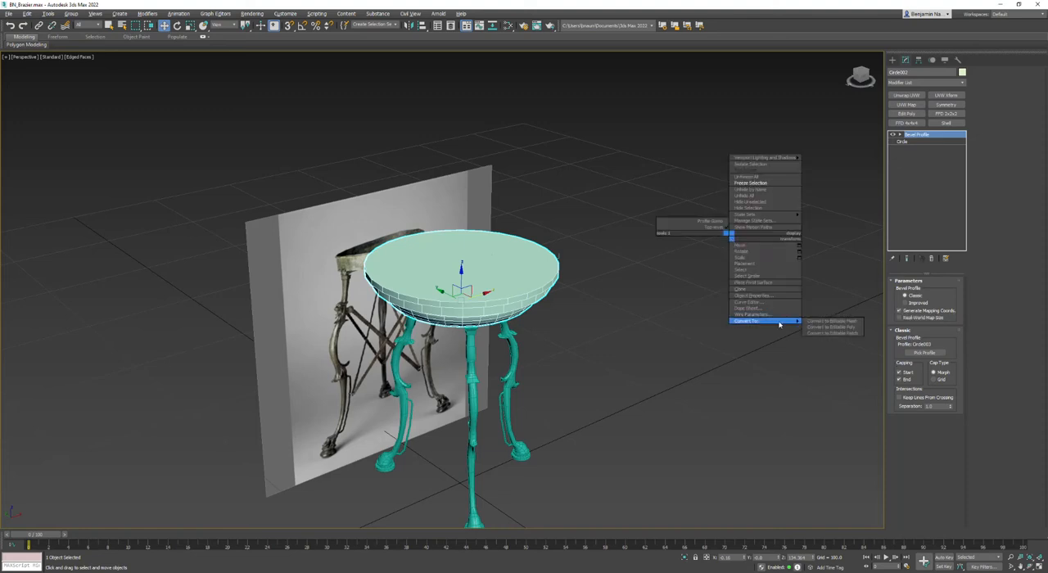
left_click(843, 328)
- Delete the polygon capping the top of the bowl and leave polygon editing
left_click(933, 290)
left_click(499, 257)
key("Delete")
scroll(458, 272, "up", 3)
middle_click_drag(457, 272, 463, 310, "alt")
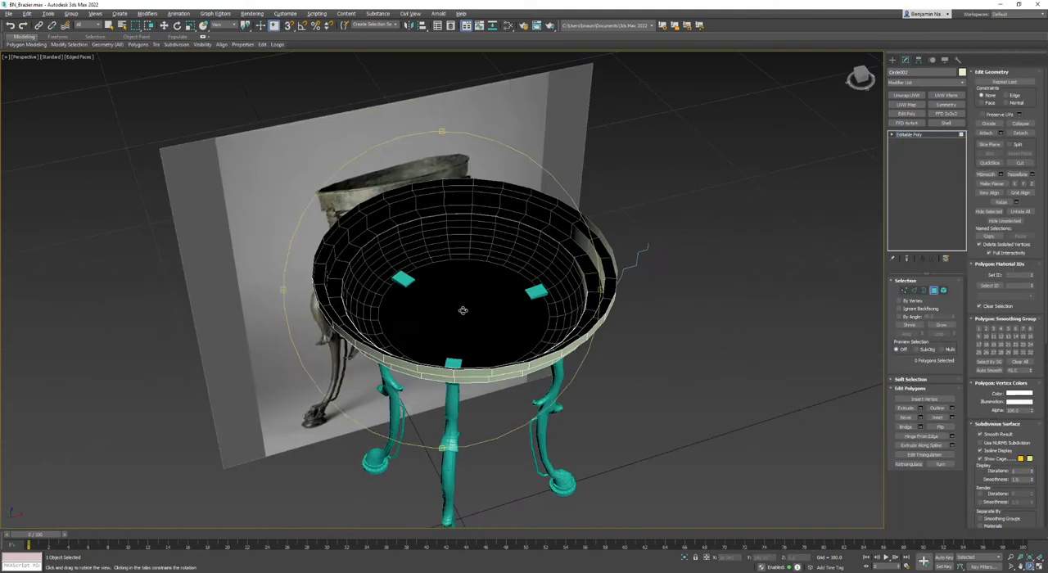
scroll(466, 300, "up", 2)
left_click(909, 135)
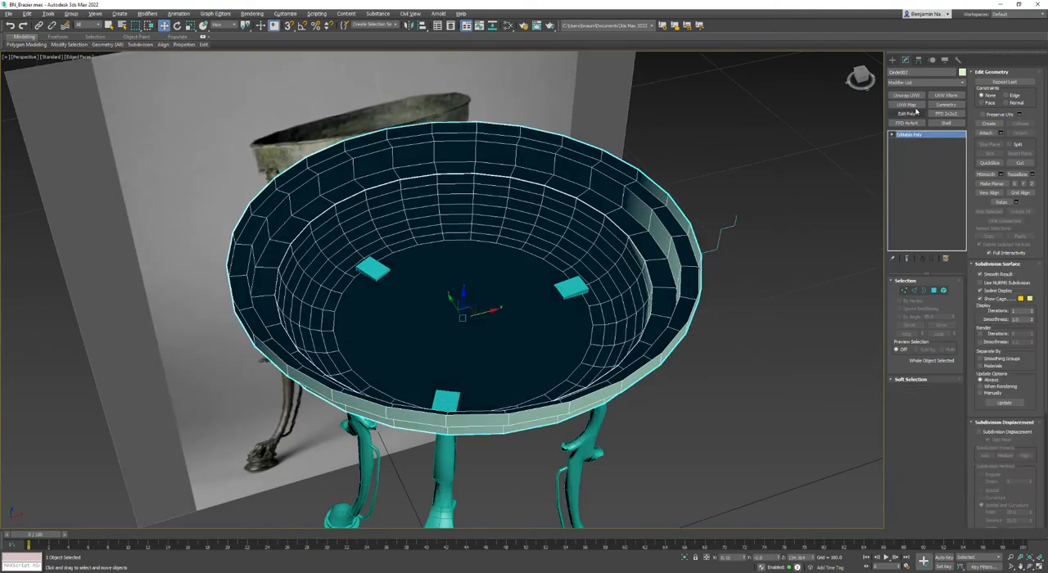
- Add an Unwrap UVW modifier to the bowl and pack its UV elements in the UV editor
left_click(906, 95)
left_click(925, 452)
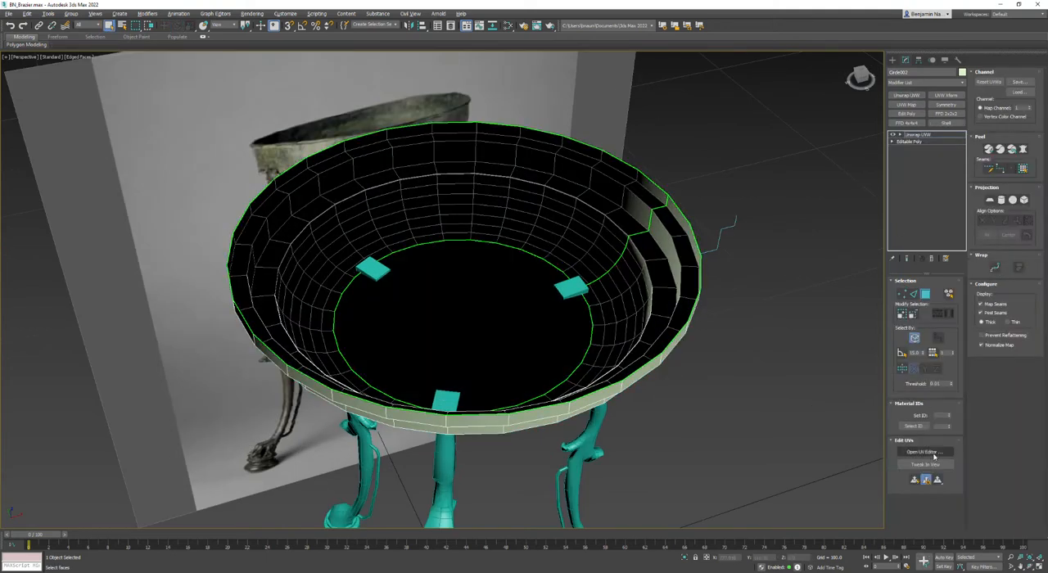
scroll(245, 278, "down", 5)
left_click(222, 221)
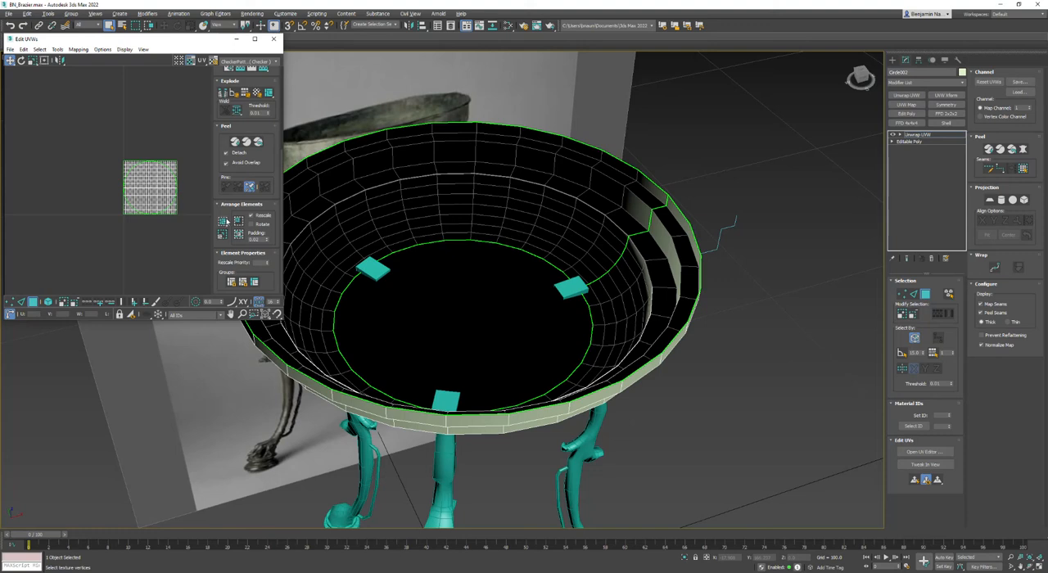
- Select all of the bowl's faces by element and apply a best-aligned planar map to them
left_click(948, 295)
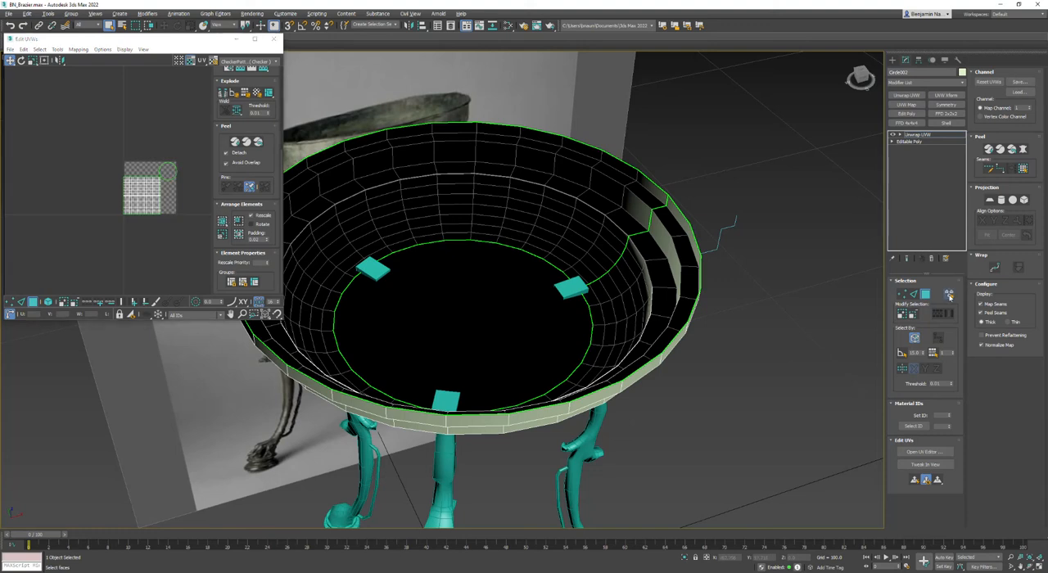
left_click(579, 403)
middle_click_drag(579, 403, 652, 372)
scroll(652, 370, "down", 4)
middle_click_drag(485, 379, 500, 302, "alt")
left_click(990, 199)
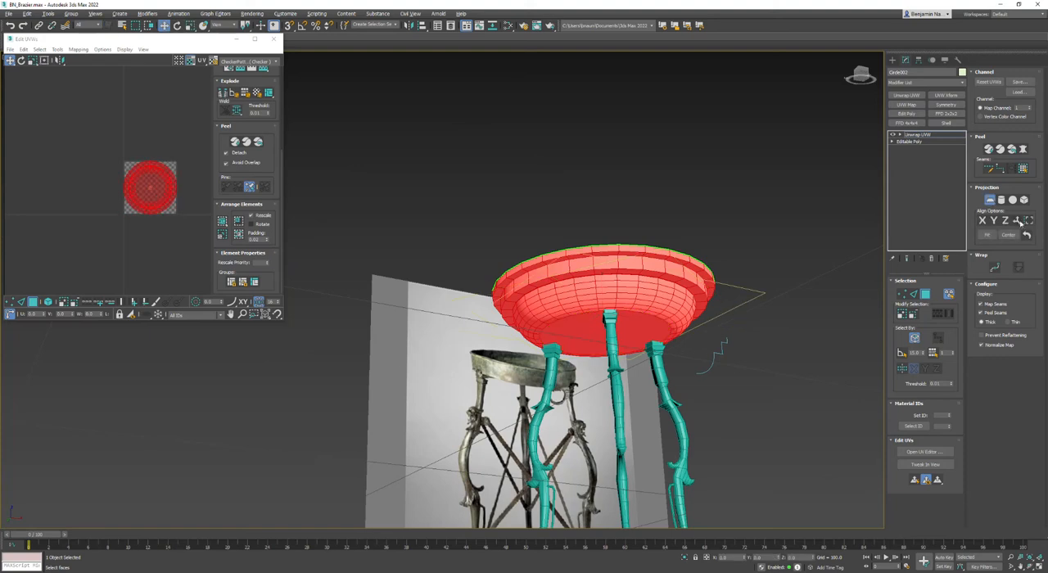
left_click(1016, 221)
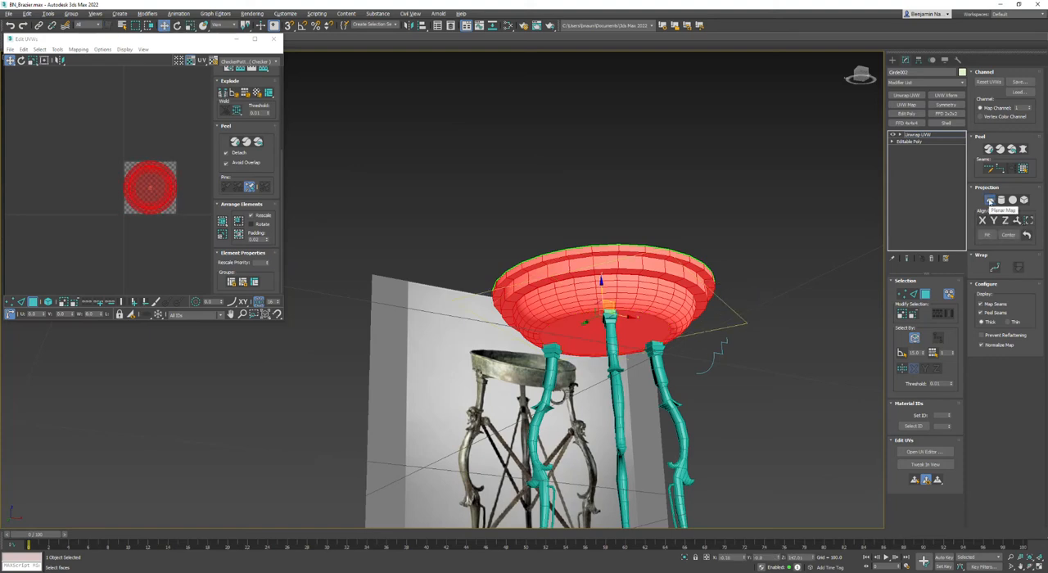
- Finish the planar mapping and relax the bowl's UVs by polygon angles
left_click(989, 201)
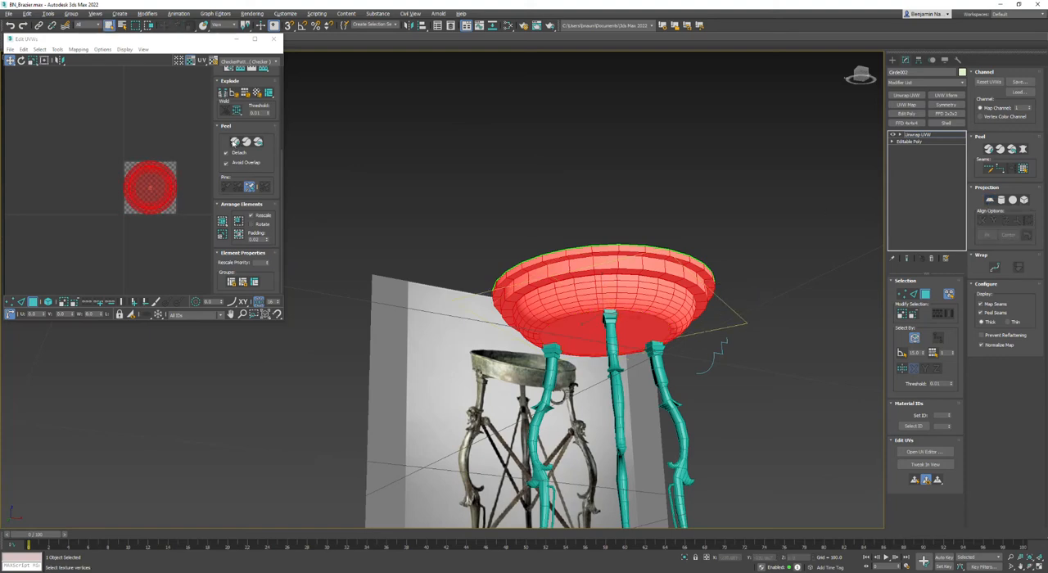
left_click(57, 49)
left_click(89, 187)
left_click(96, 110)
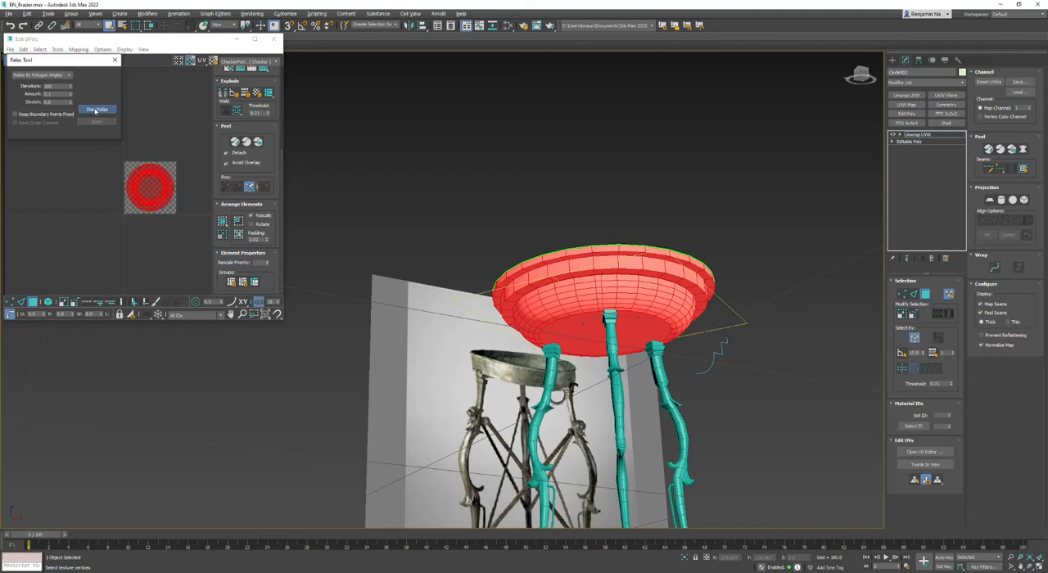
left_click(95, 109)
left_click(169, 137)
left_click_drag(92, 60, 433, 77)
- Select the overlapped UV polygons and examine where they lie on the bowl beneath its rim
left_click(102, 49)
mouse_move(39, 50)
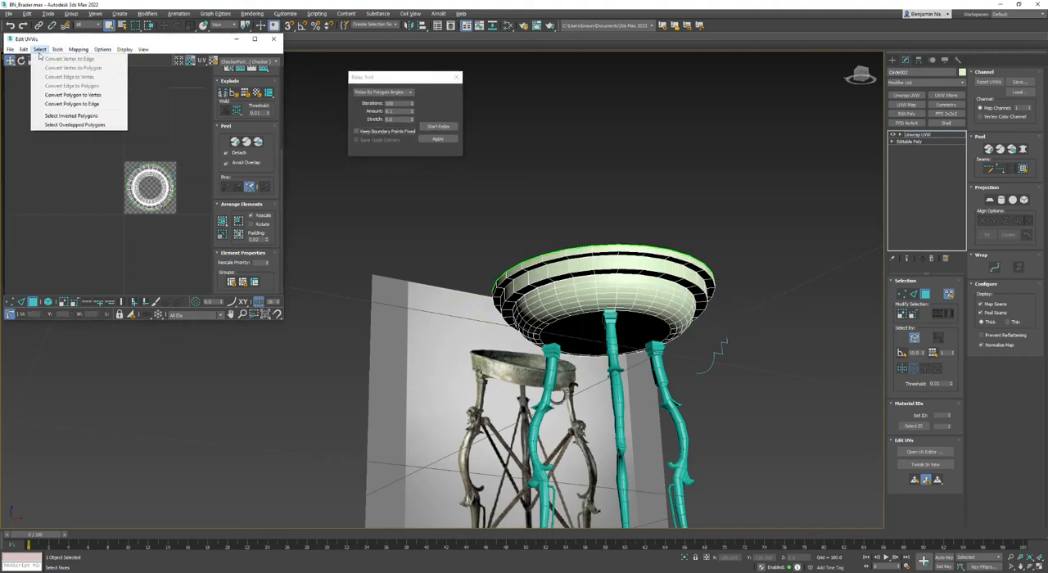
left_click(74, 124)
scroll(148, 164, "up", 5)
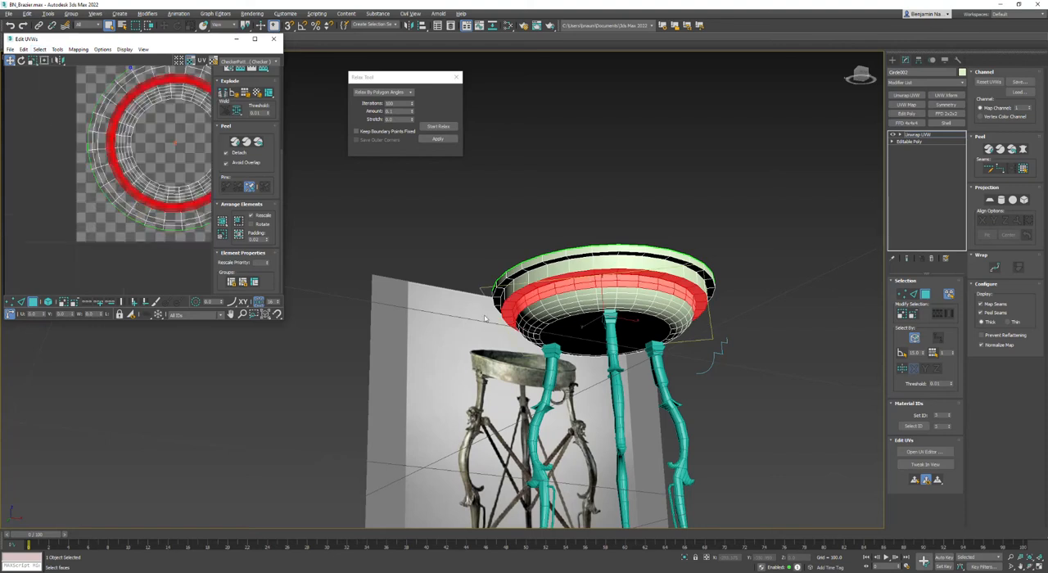
scroll(578, 292, "up", 10)
scroll(580, 292, "up", 2)
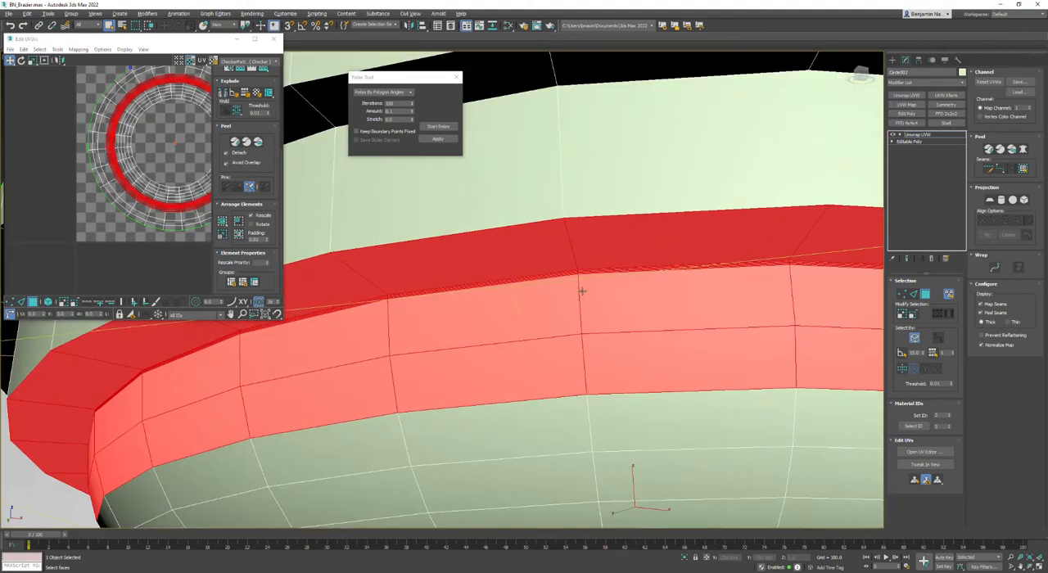
- Select all of the bowl's faces and convert the bowl to an Editable Poly
key("ctrl+a")
scroll(776, 277, "up", 2)
scroll(780, 277, "down", 4)
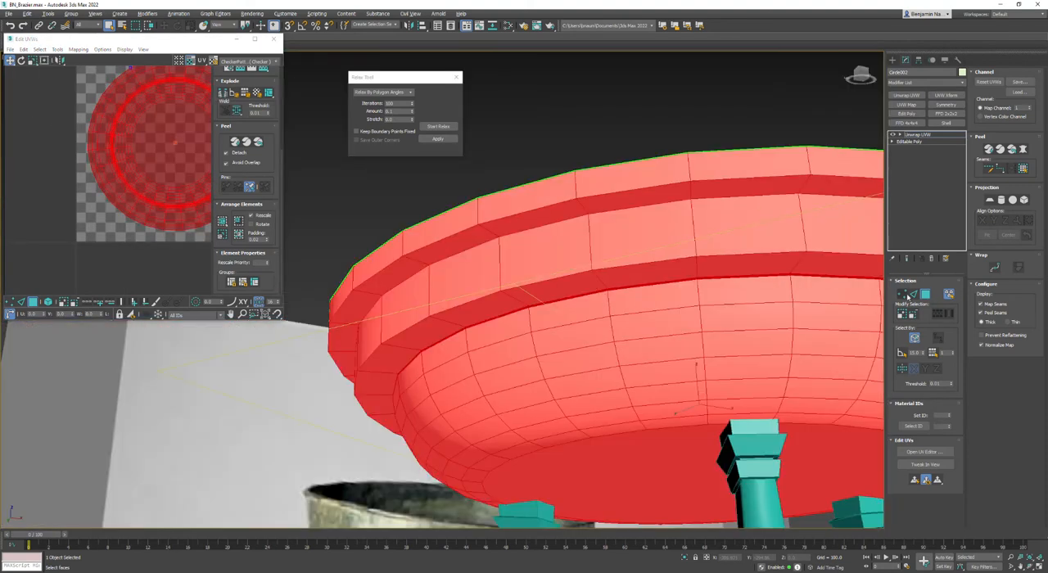
right_click(694, 190)
mouse_move(721, 286)
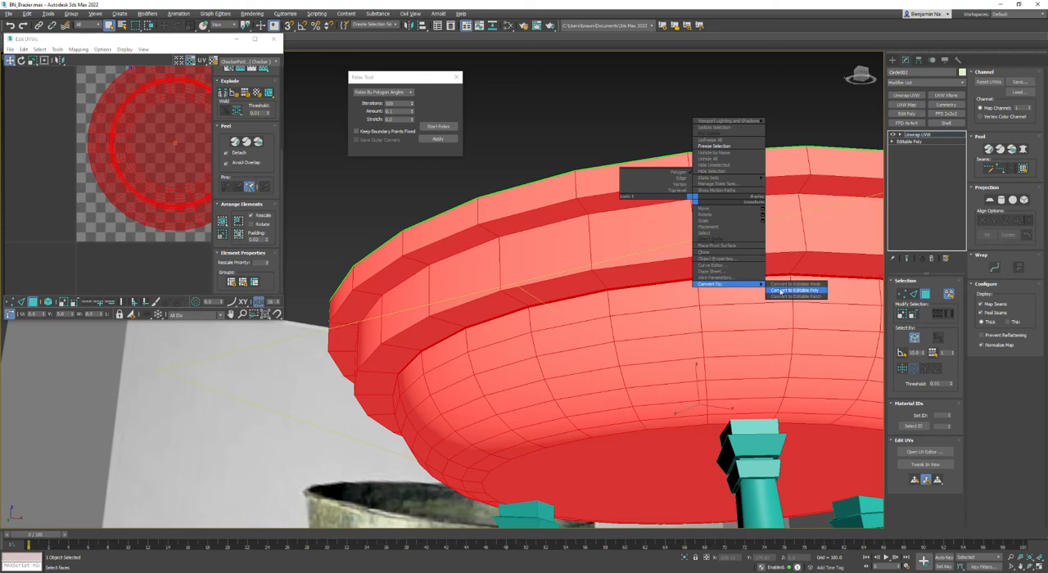
left_click(817, 291)
- Inspect the tightly spaced vertices beneath the rim and set the bowl's object color to dark blue
left_click(904, 291)
scroll(810, 283, "up", 5)
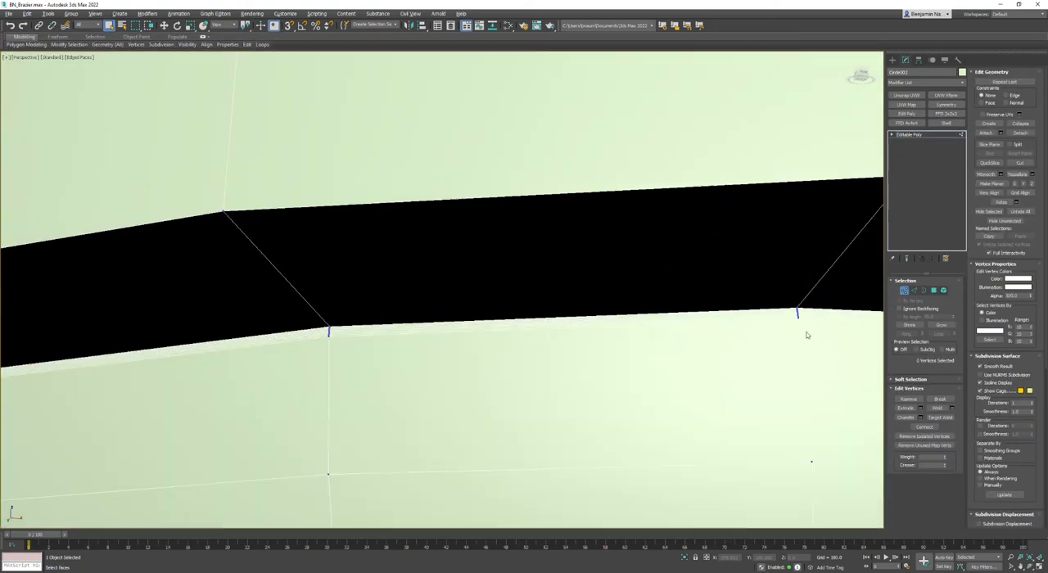
middle_click_drag(810, 332, 513, 307)
scroll(513, 307, "down", 8)
left_click(962, 72)
left_click(557, 285)
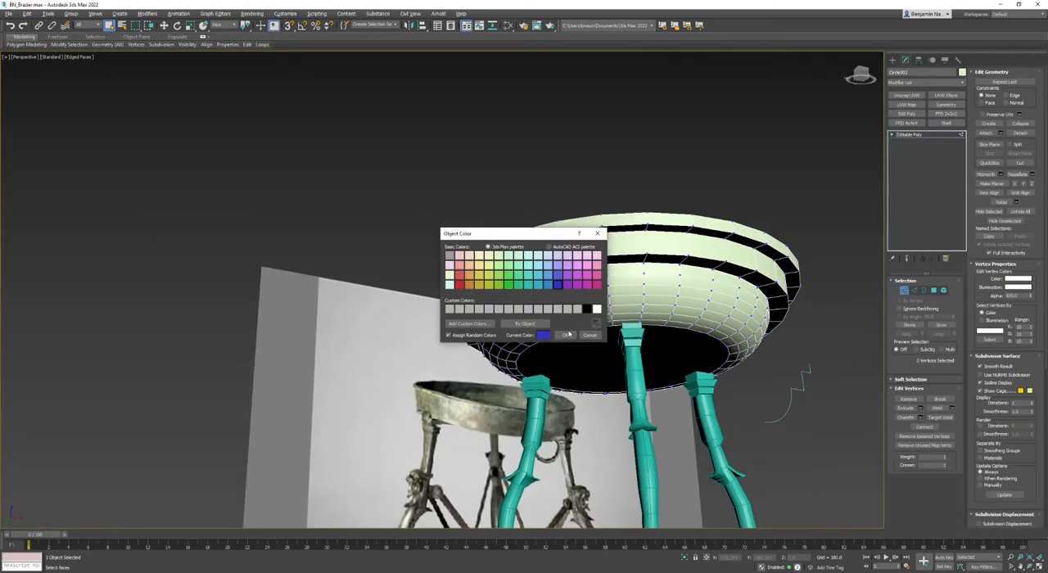
left_click(565, 336)
- Select seven of the tightly stacked edges beneath the bowl's rim, leaving the lowest one, and remove their edge loops
scroll(717, 315, "up", 6)
scroll(732, 295, "up", 8)
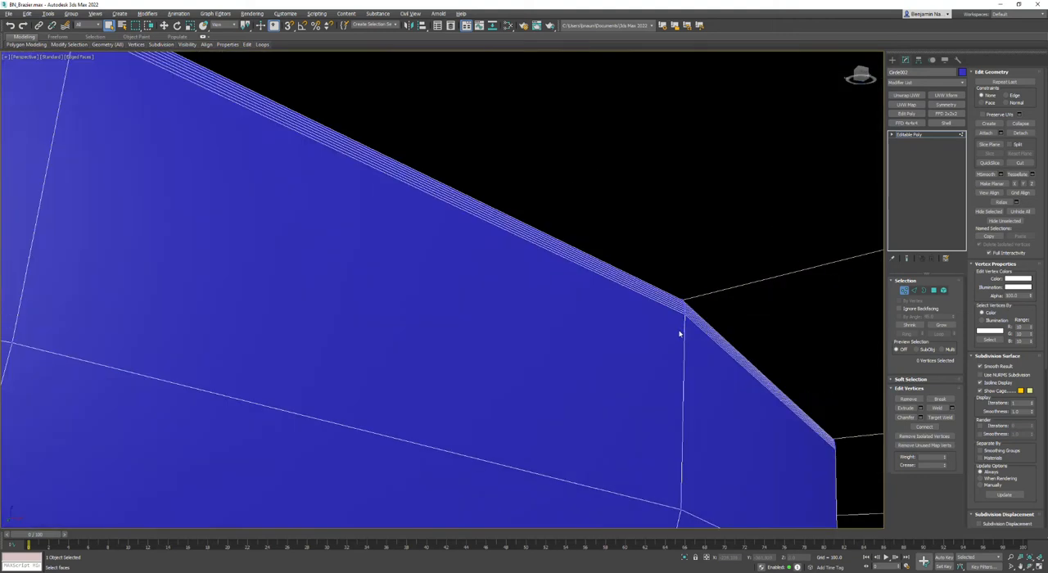
key("2")
left_click(690, 273)
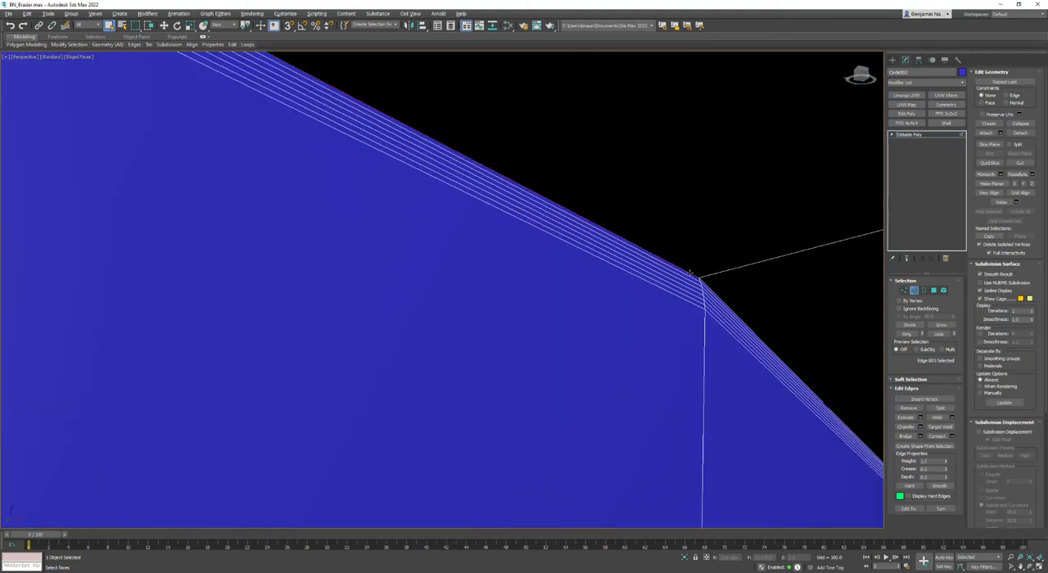
double_click(690, 275)
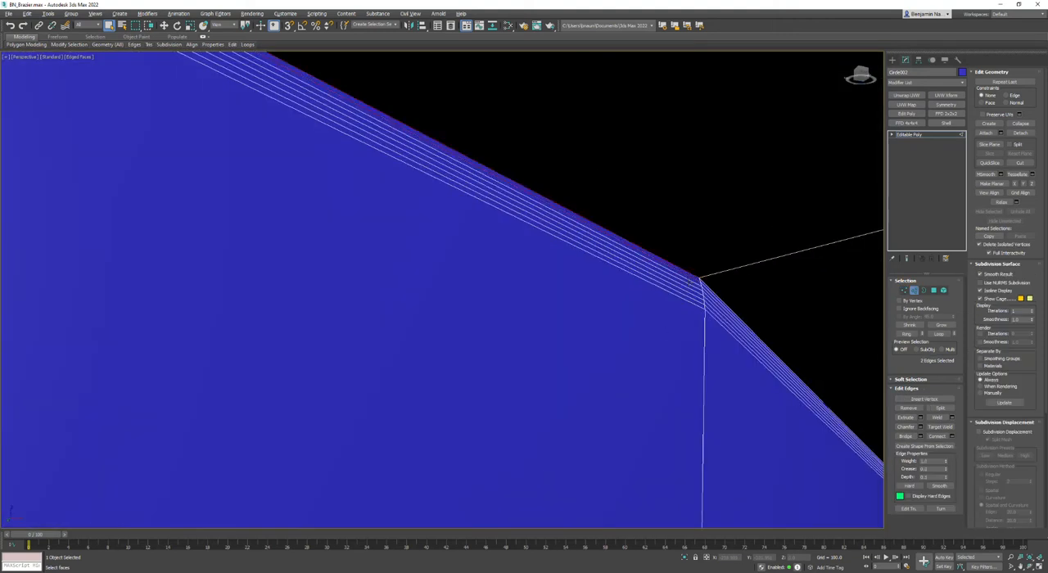
left_click(688, 280, "ctrl")
left_click(688, 284, "ctrl")
left_click(686, 286, "ctrl")
left_click(682, 294, "ctrl")
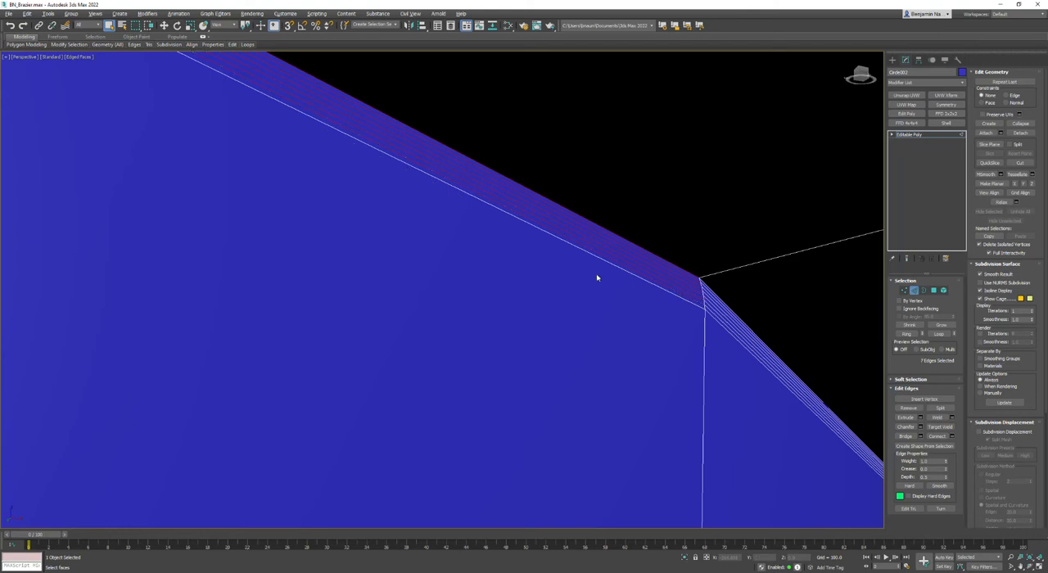
mouse_move(246, 45)
left_click(281, 95)
- Delete the large polygon closing the underside of the bowl, with all four viewports shown
scroll(528, 204, "down", 6)
middle_click_drag(530, 205, 505, 364, "alt")
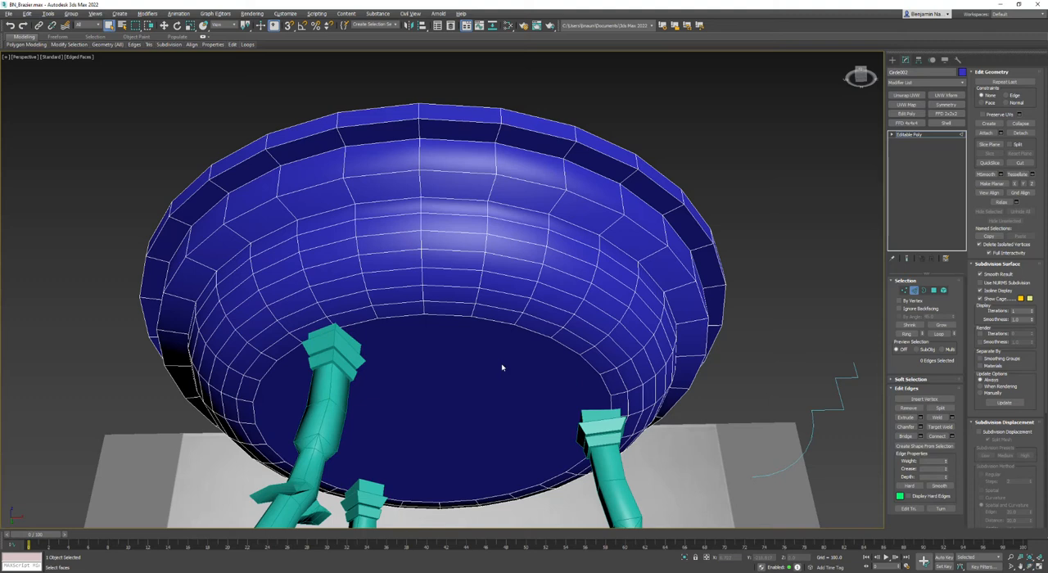
key("alt+w")
left_click(923, 291)
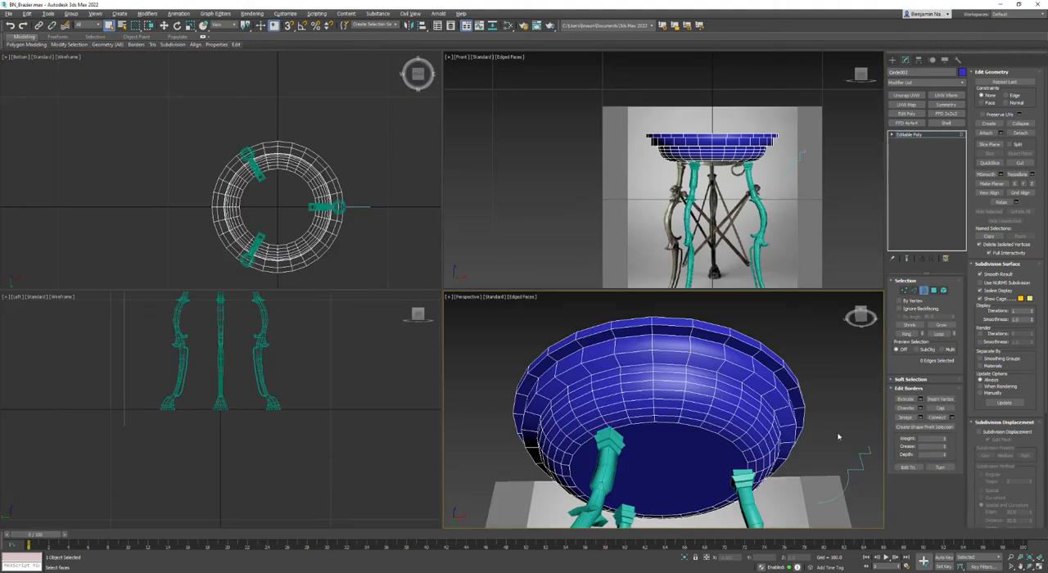
left_click(934, 291)
left_click(695, 459)
key("Delete")
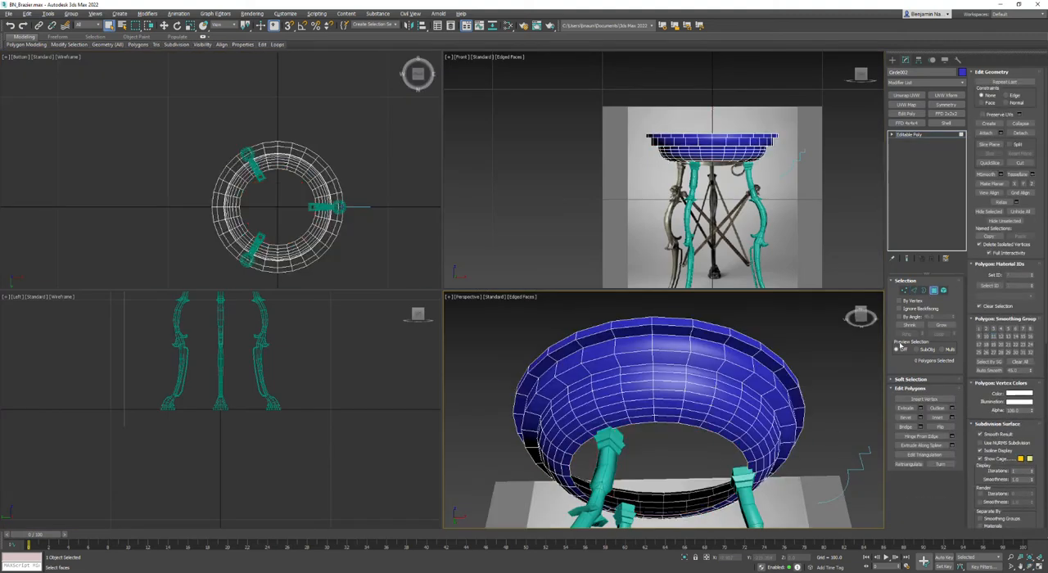
- Select the border edges of the bottom opening, leave out those at two opposite ends, and bridge the rest
left_click(923, 290)
left_click(696, 434)
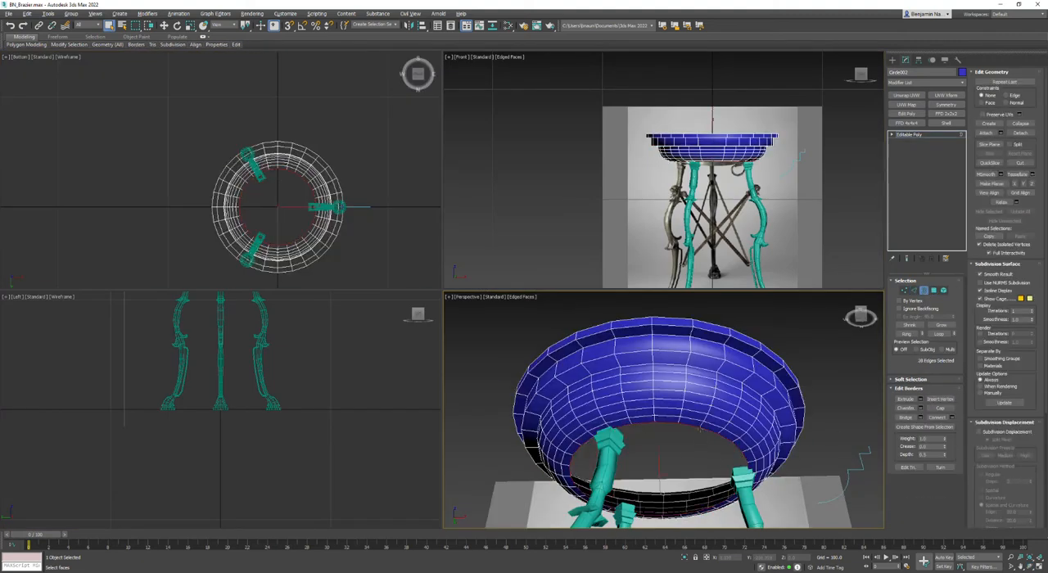
left_click(914, 291)
scroll(303, 229, "up", 4)
left_click_drag(331, 187, 331, 189, "alt")
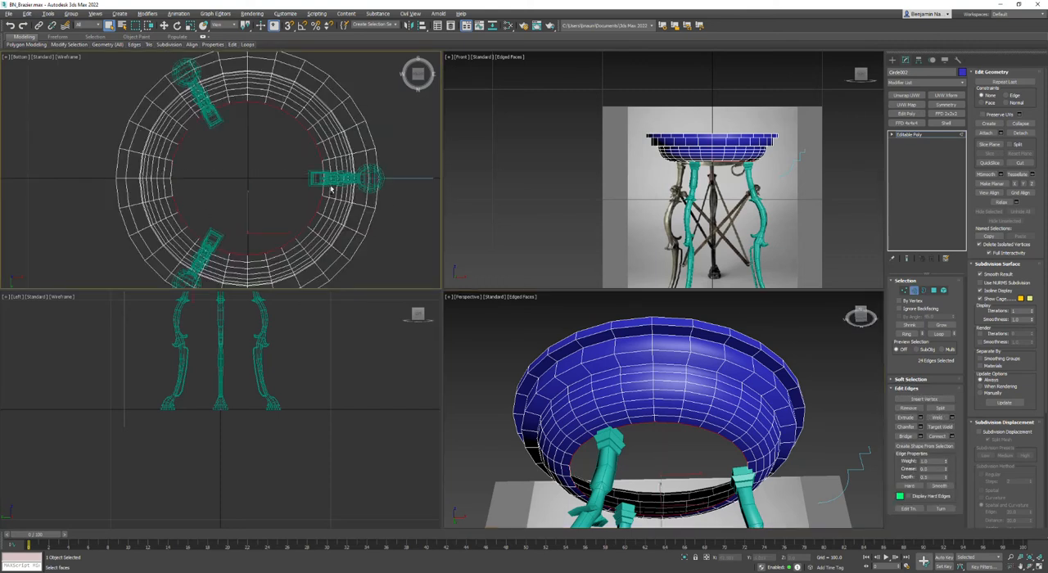
left_click(905, 436)
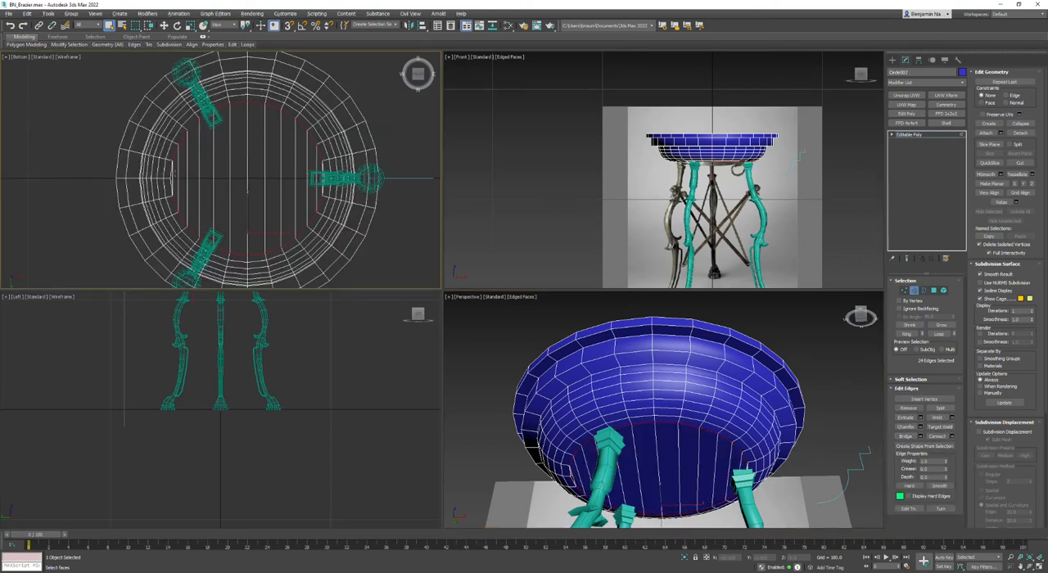
- Select the borders of the two gaps left beside the bridged strips, cap them, and leave border editing
left_click(187, 176)
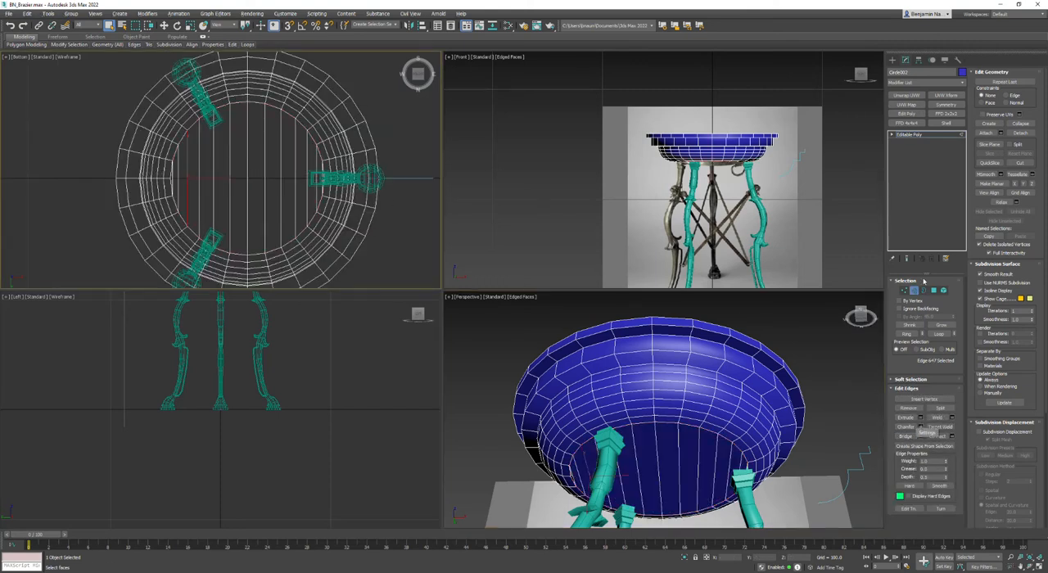
left_click(924, 290)
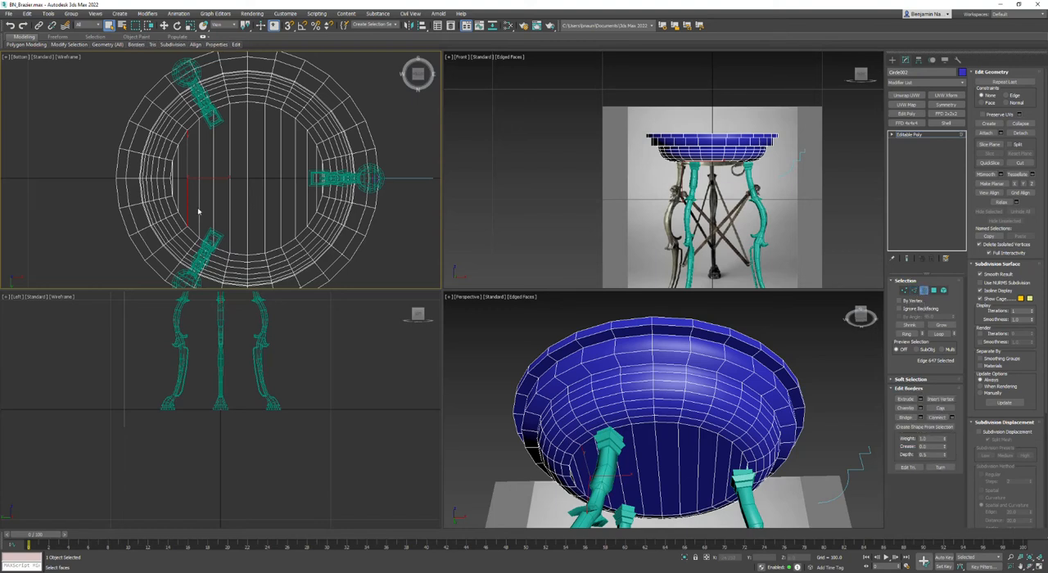
left_click_drag(396, 197, 398, 195)
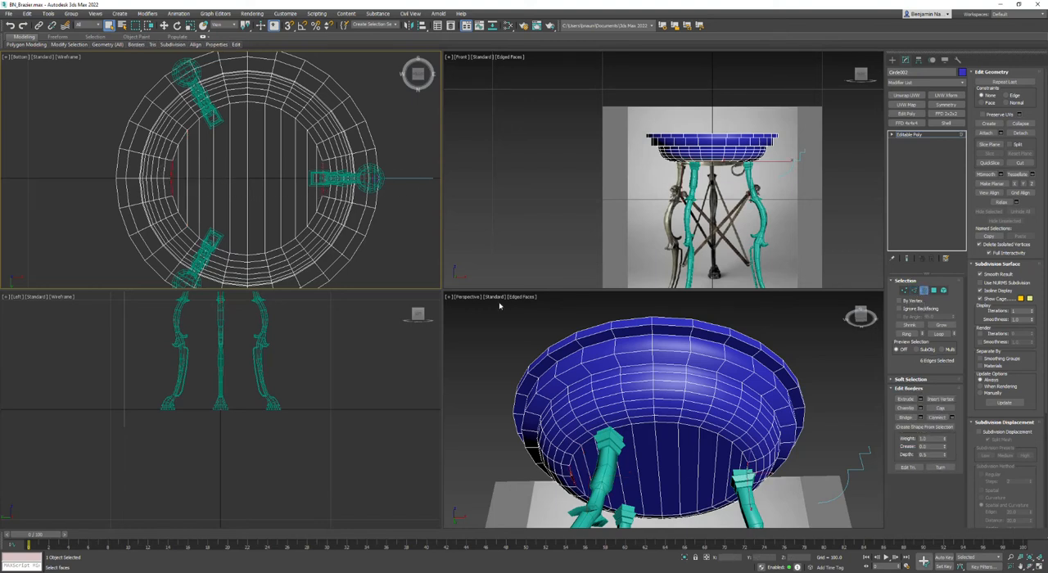
key("e")
middle_click_drag(713, 472, 792, 432, "alt")
key("q")
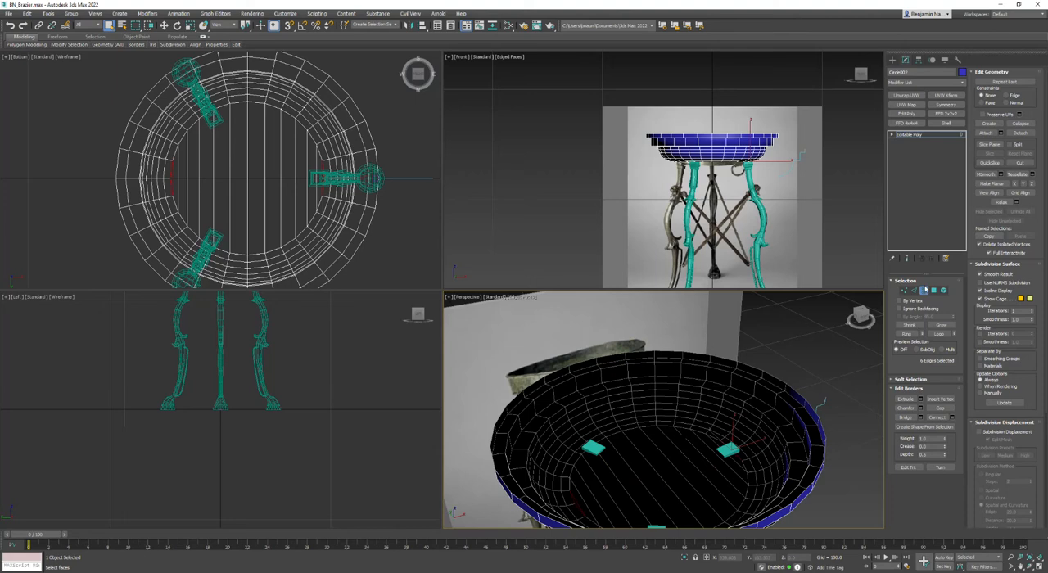
left_click(924, 290)
- Add an Unwrap UVW modifier to the bowl and apply a planar map to all of its faces in the UV editor
left_click(907, 95)
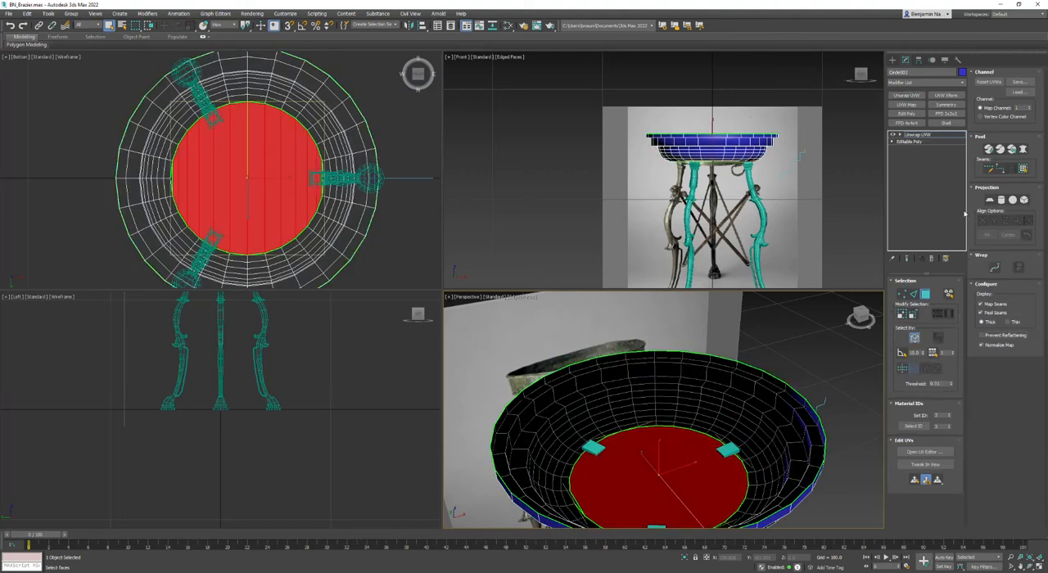
left_click(780, 336)
left_click(924, 452)
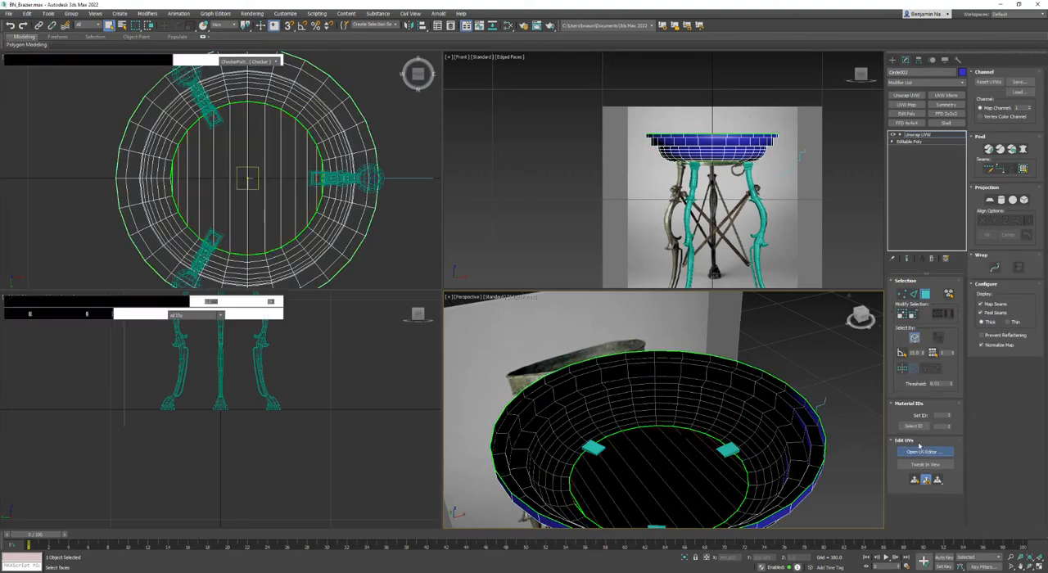
left_click(949, 292)
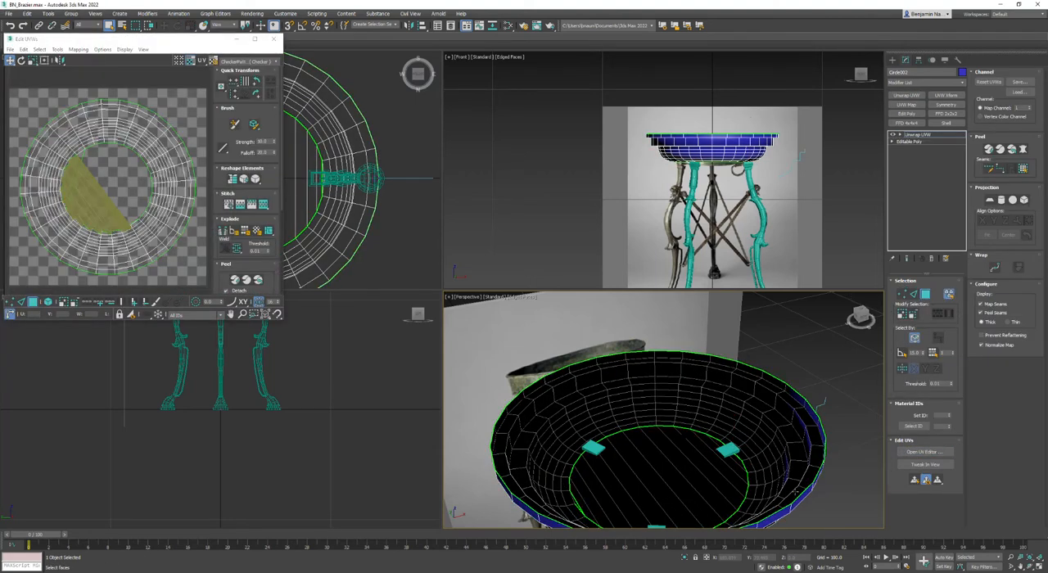
key("ctrl+a")
left_click(989, 198)
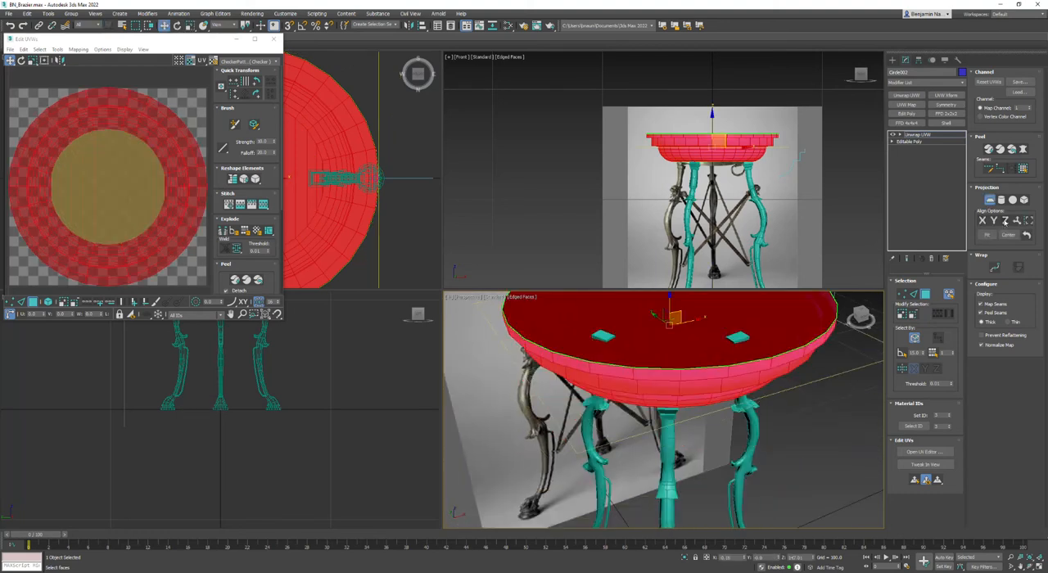
left_click(989, 199)
- Apply a quick peel to the bowl's UVs and relax them by polygon angles
left_click(56, 49)
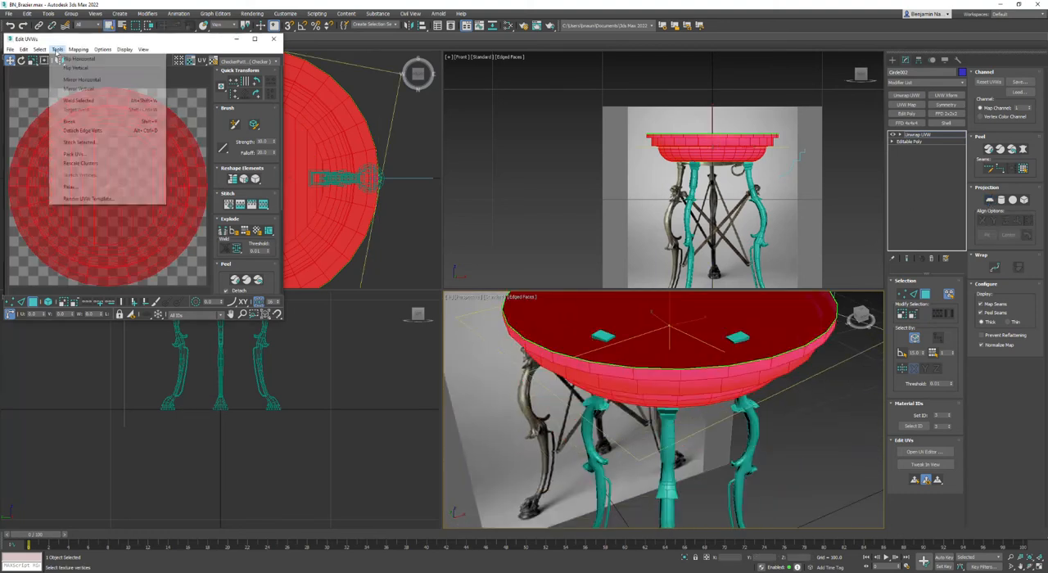
left_click(237, 281)
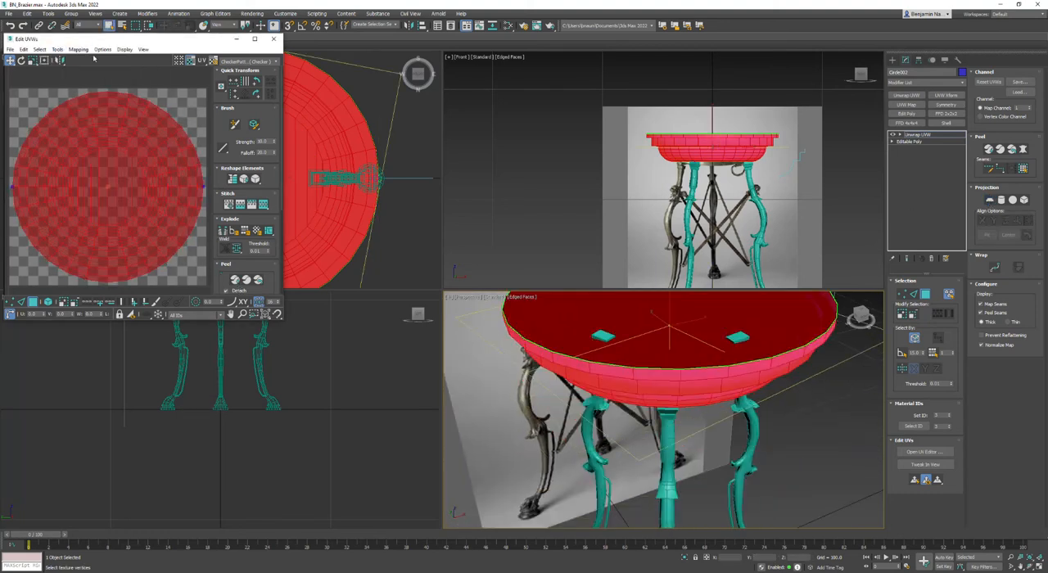
left_click(56, 50)
left_click(76, 190)
left_click(94, 110)
left_click(90, 112)
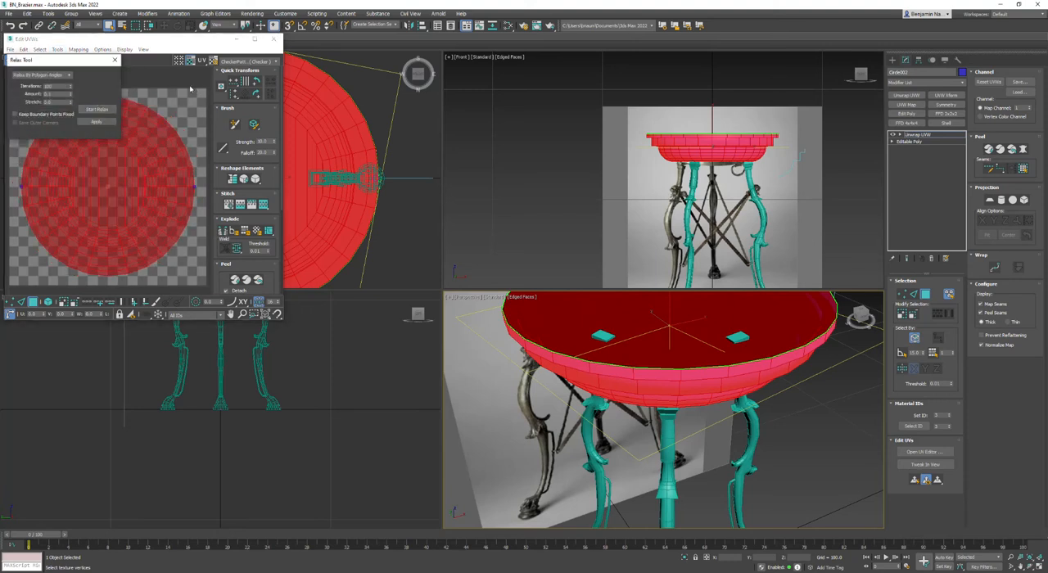
left_click(192, 89)
- Check the bowl's relaxed UVs for overlapped polygons, with the Relax Tool dialog moved off the UV layout
left_click_drag(91, 61, 502, 81)
left_click(39, 49)
left_click(66, 123)
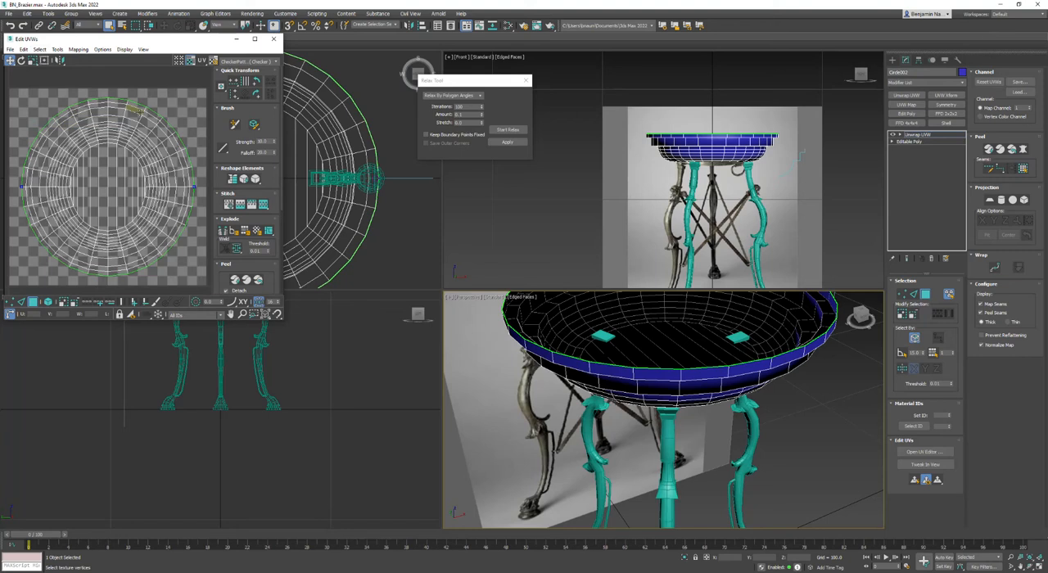
middle_click_drag(693, 393, 693, 449, "alt")
- Convert the unwrapped bowl to an Editable Poly and maximize the perspective viewport
right_click(742, 374)
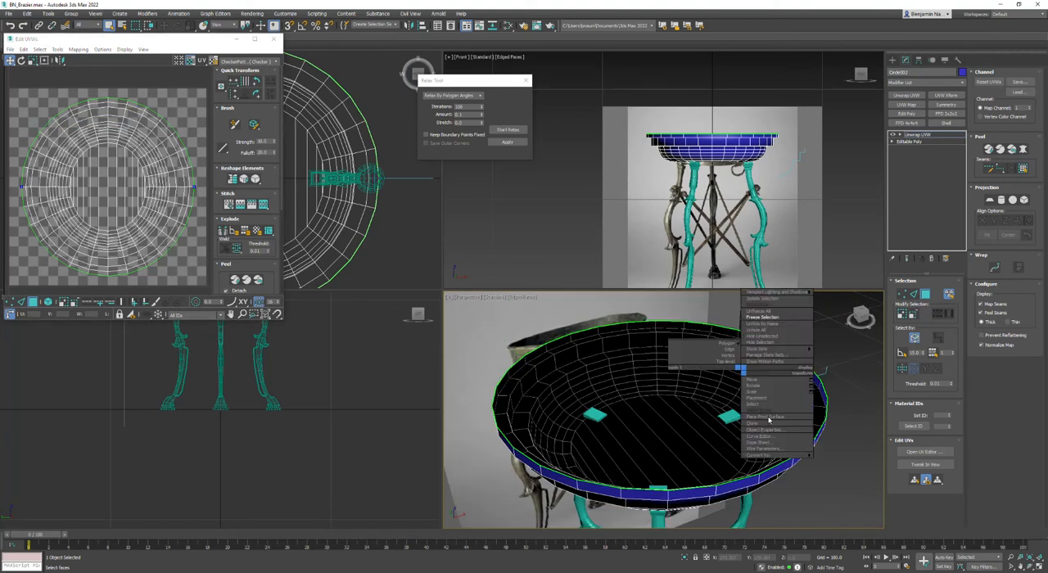
left_click(843, 463)
key("alt+w")
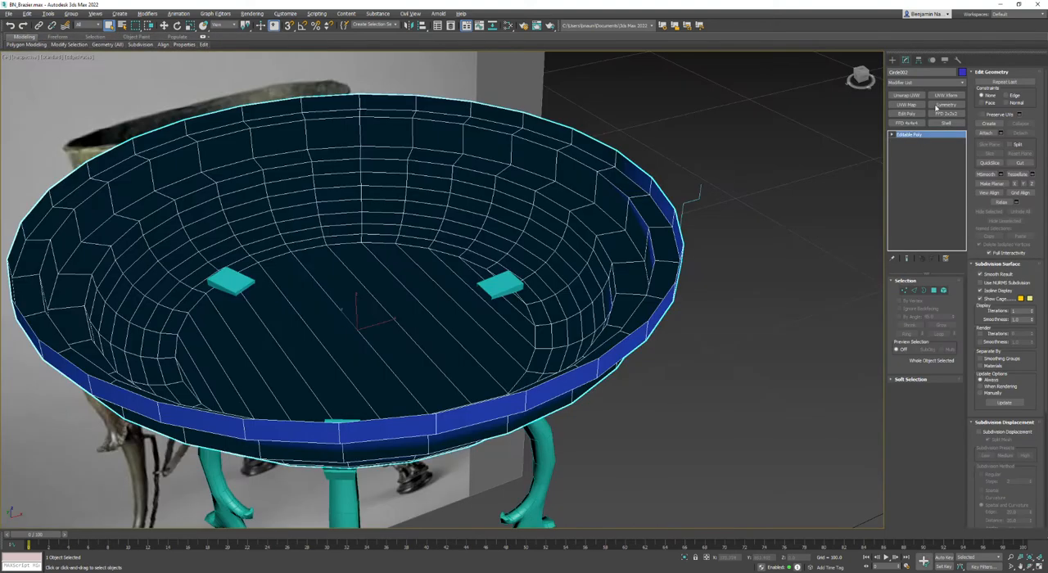
- Add a Shell modifier to the bowl with an inner amount of 2 and an outer amount of 0
left_click(947, 123)
key("z")
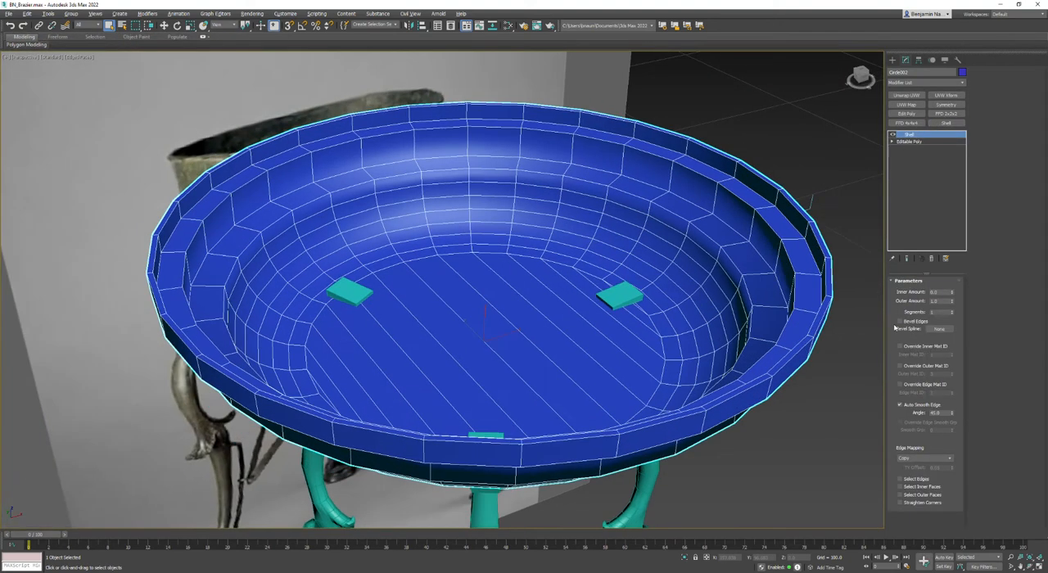
right_click(950, 301)
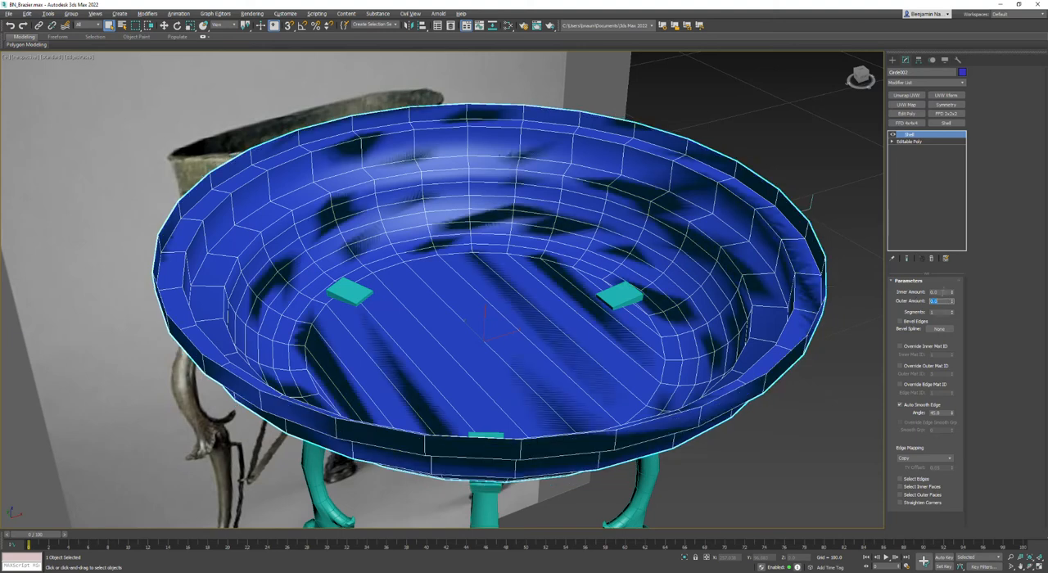
left_click_drag(942, 293, 907, 302)
type("1")
key("Return")
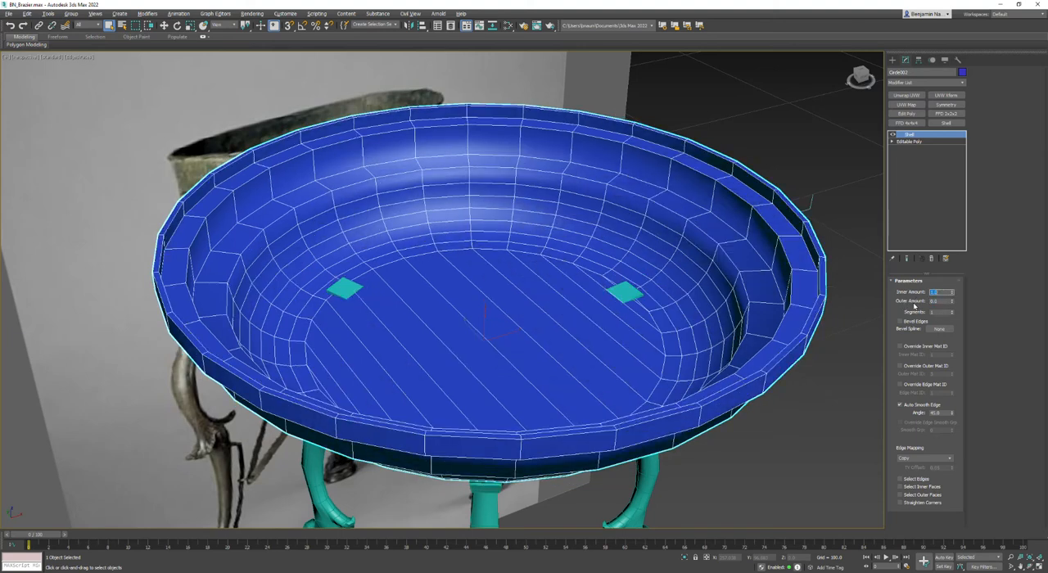
key("Return")
middle_click_drag(535, 327, 519, 300)
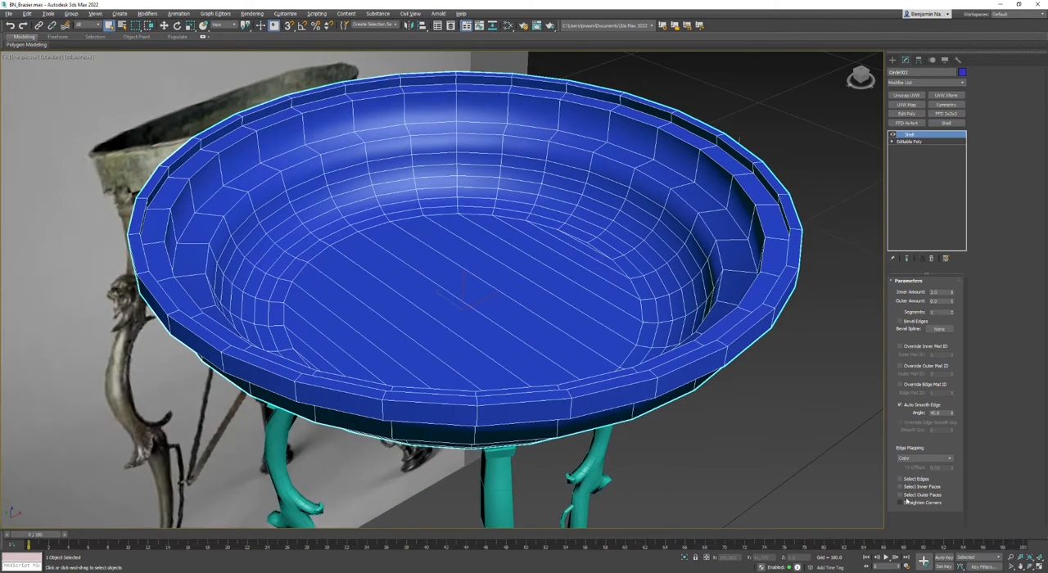
- Set the Shell's edge mapping to Strip and convert the bowl to an Editable Poly
left_click(948, 460)
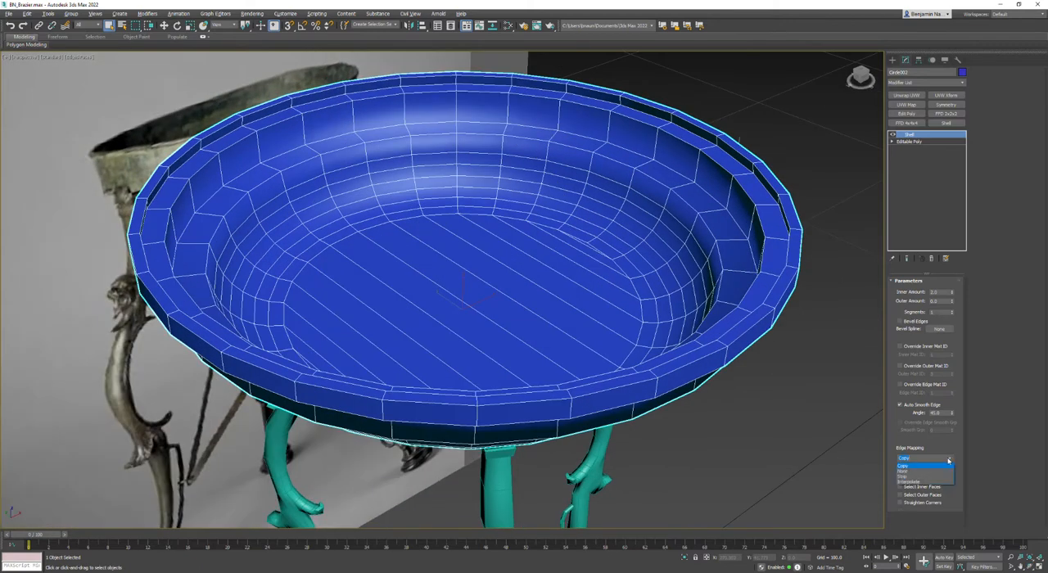
left_click(922, 478)
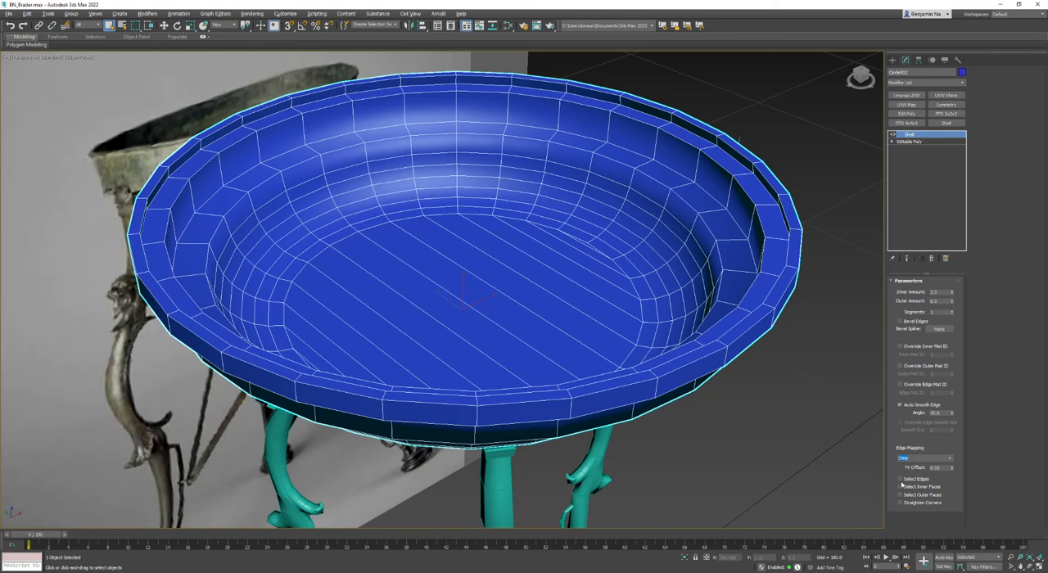
middle_click_drag(680, 402, 569, 260, "alt")
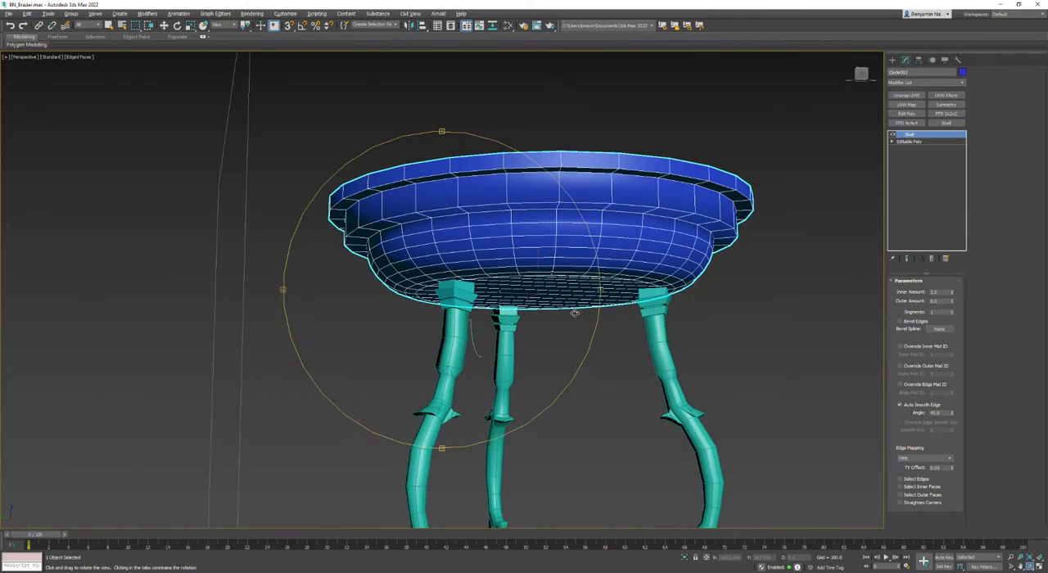
right_click(573, 255)
mouse_move(612, 342)
left_click(674, 347)
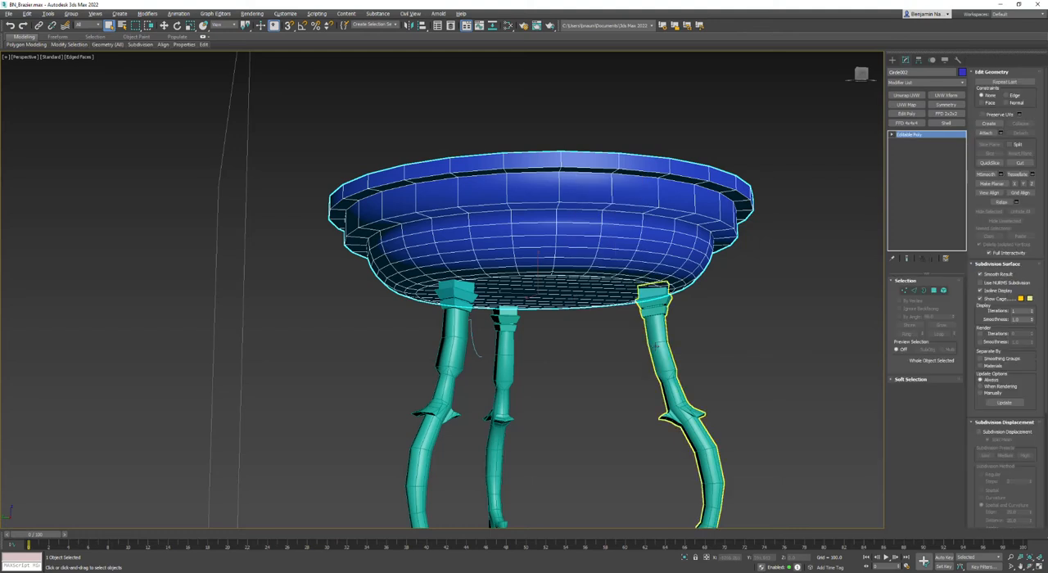
- Examine where the leg tops meet the bowl's underside in an orthographic wireframe view and in perspective
key("alt+w")
key("alt+w")
scroll(557, 123, "up", 5)
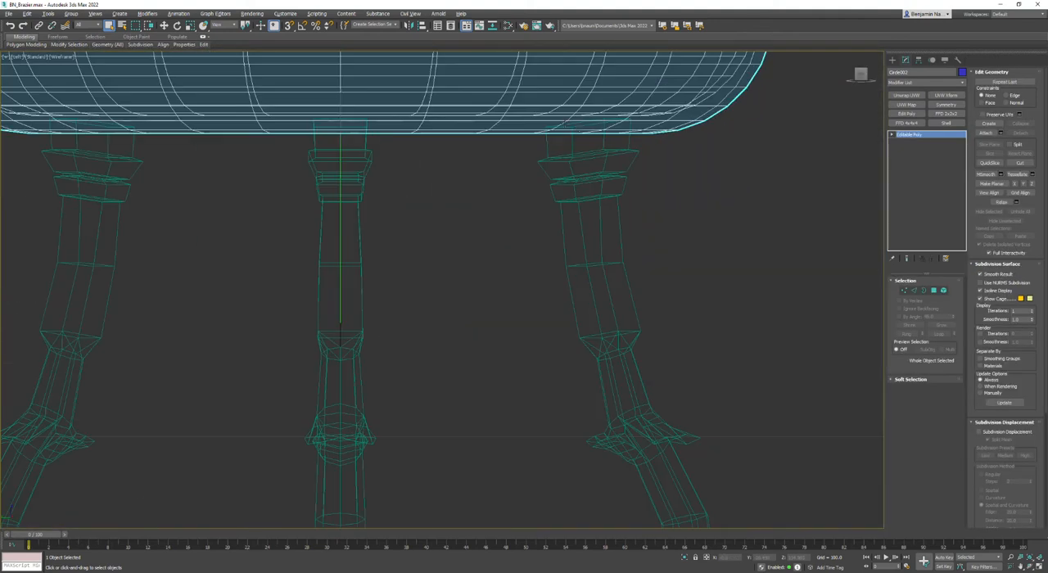
scroll(580, 131, "down", 5)
key("alt+w")
middle_click_drag(566, 344, 528, 311, "alt")
key("alt+w")
middle_click_drag(522, 274, 491, 270, "alt")
- Add an Unwrap UVW modifier to the thickened bowl and pack its UVs in the UV editor
left_click(907, 95)
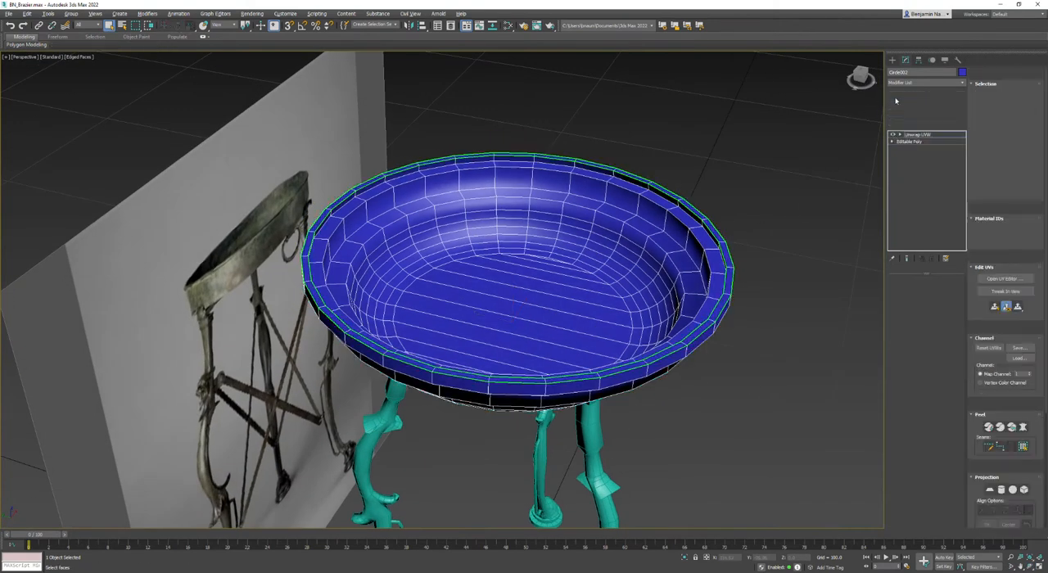
left_click(925, 451)
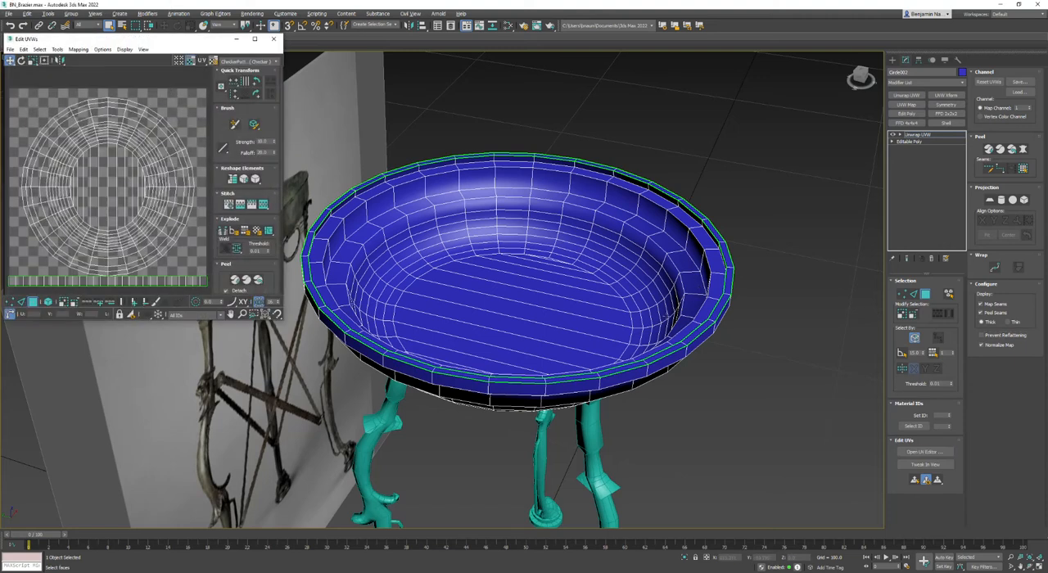
left_click(660, 223)
left_click(148, 102)
scroll(248, 274, "down", 3)
left_click(223, 283)
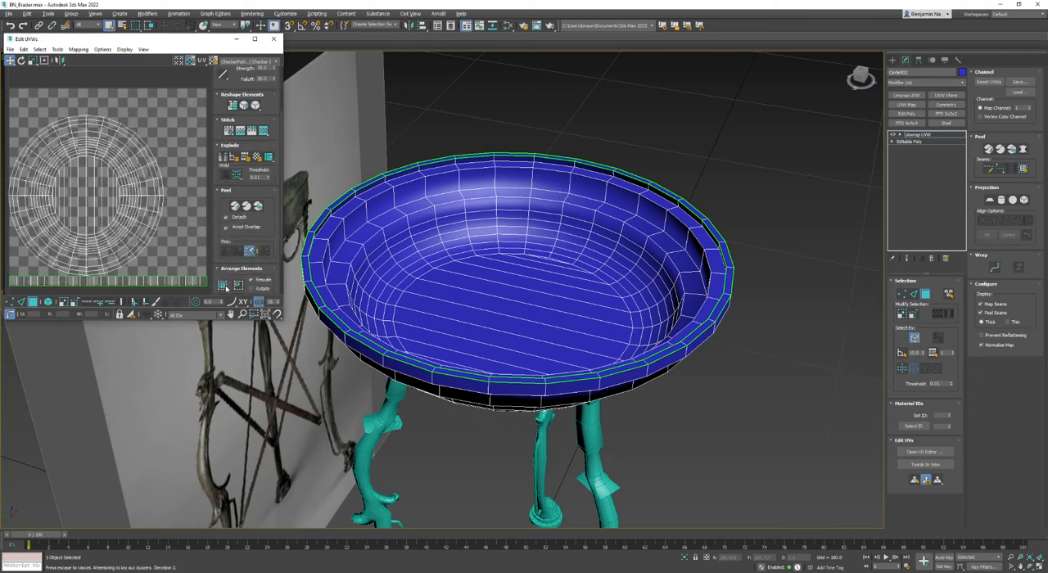
- Select the bowl's overlapped polygons, break them off as a separate UV shell, and repack the layout
left_click(40, 49)
left_click(78, 118)
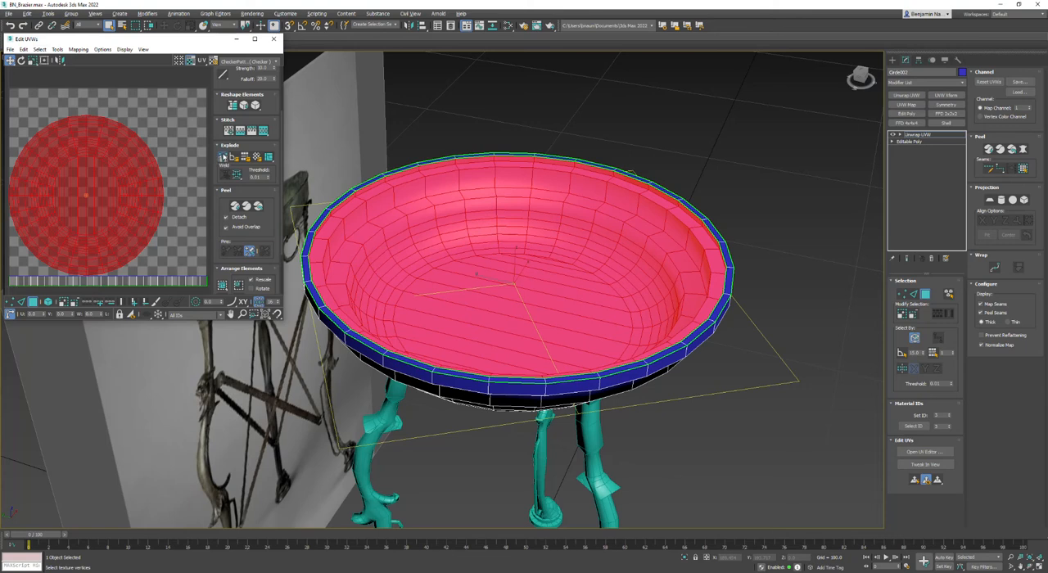
left_click(137, 103)
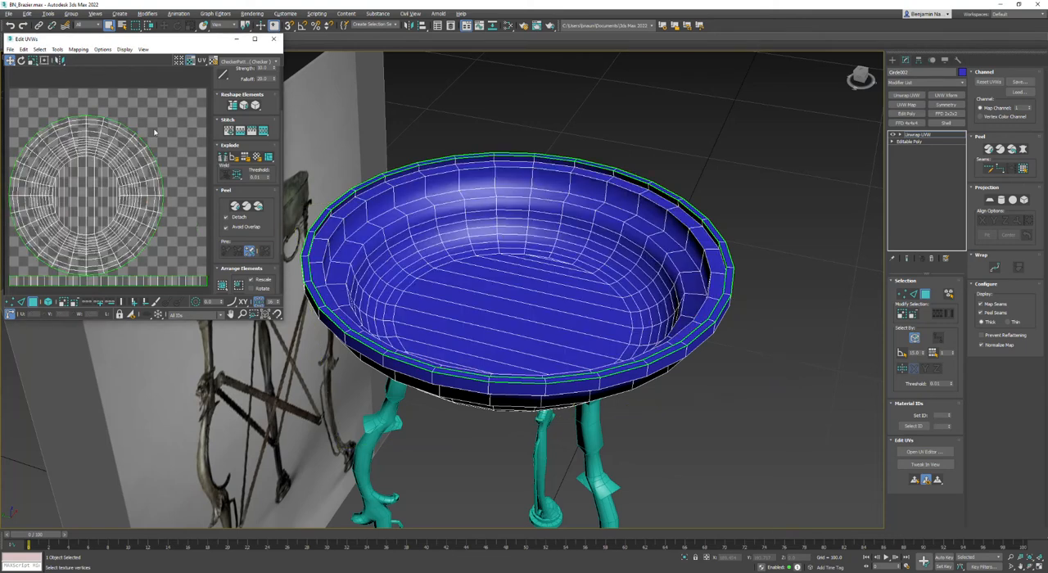
left_click(222, 285)
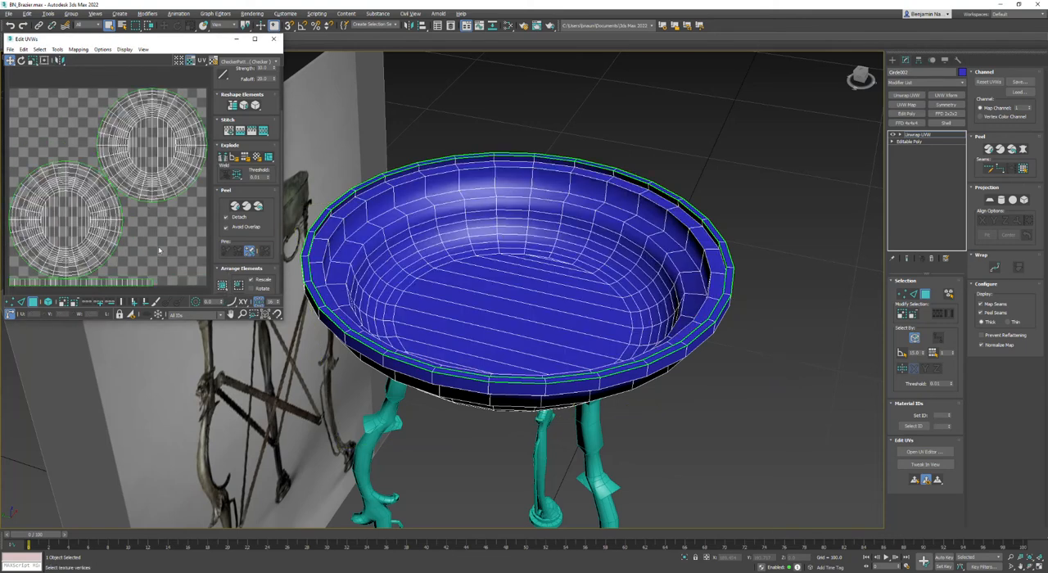
- Convert the unwrapped bowl to an Editable Poly
scroll(160, 251, "down", 2)
middle_click_drag(483, 247, 517, 221)
right_click(535, 214)
mouse_move(560, 303)
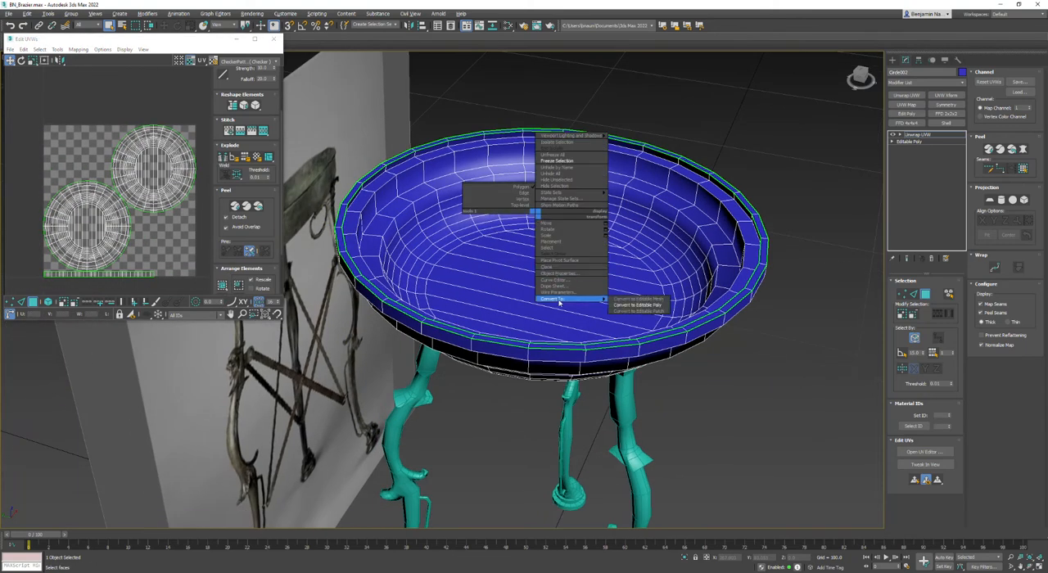
left_click(637, 304)
scroll(524, 271, "down", 4)
middle_click_drag(524, 270, 487, 262, "alt")
- Create a large box primitive on the ground that encloses the lower part of the brazier's legs
left_click(817, 227)
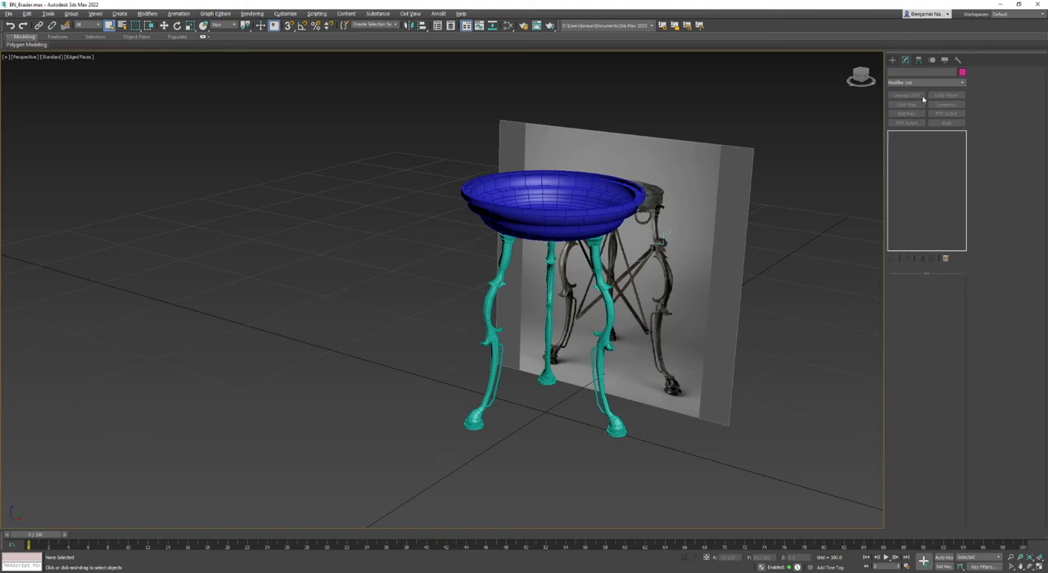
left_click(602, 280)
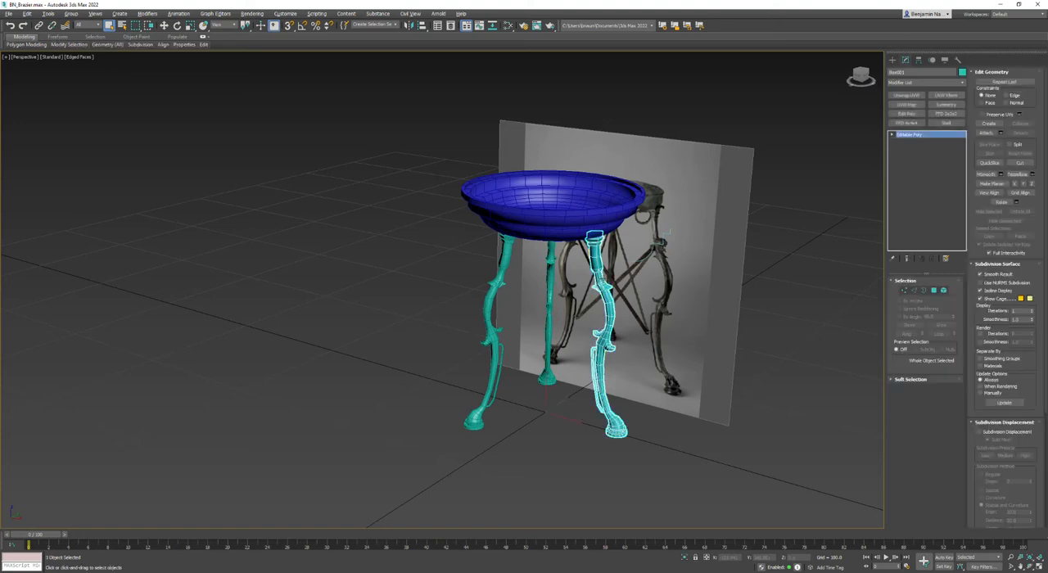
middle_click_drag(726, 392, 711, 365)
key("w")
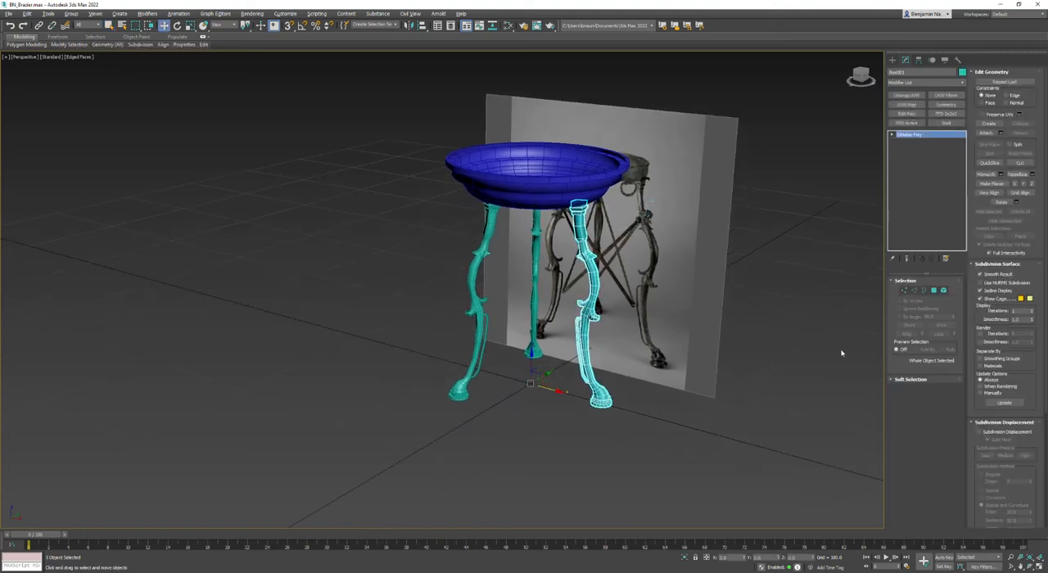
left_click(893, 60)
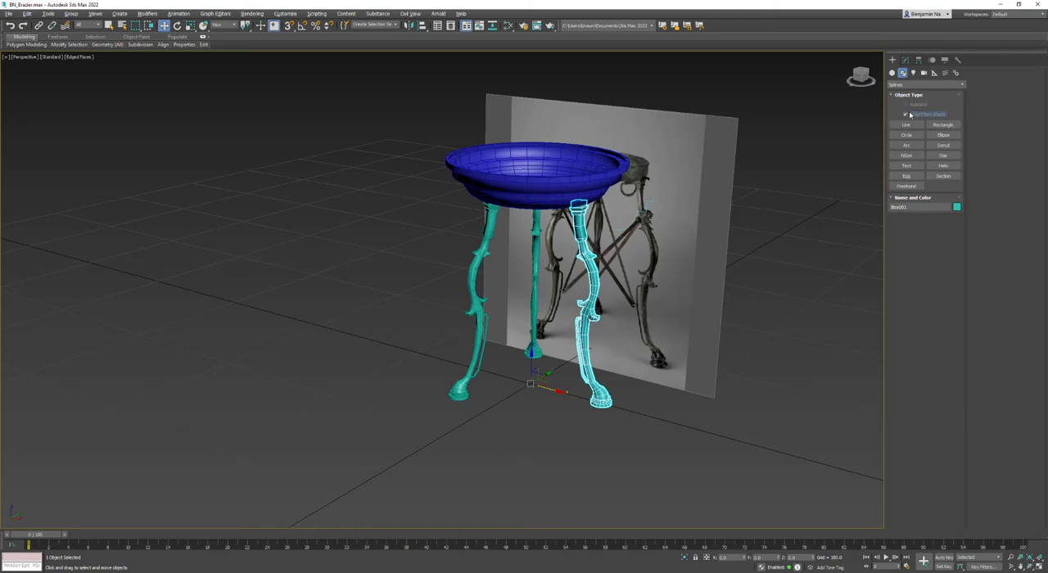
left_click(893, 72)
left_click(907, 114)
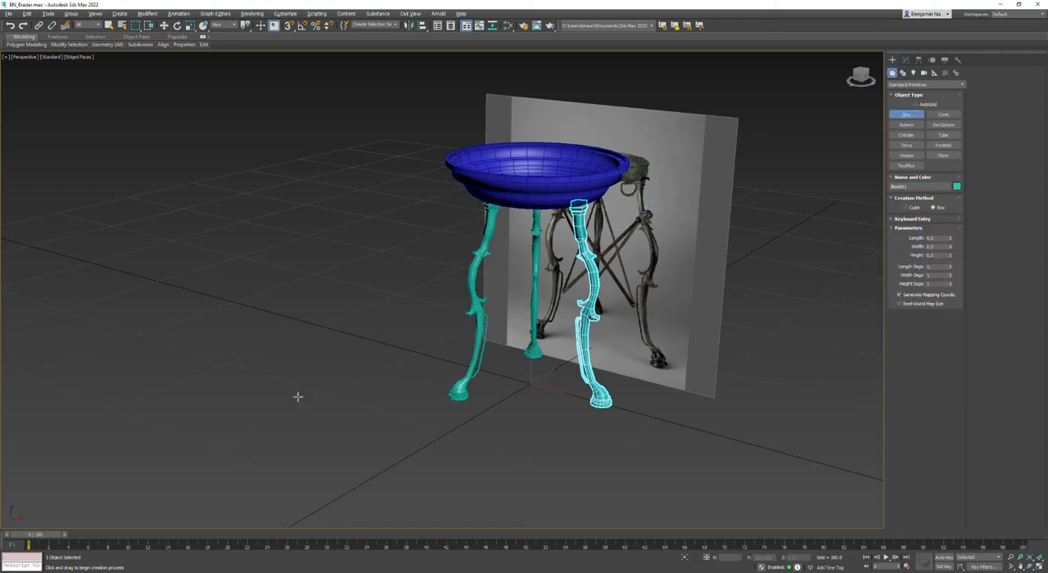
left_click_drag(298, 396, 776, 395)
left_click(807, 257)
right_click(807, 257)
- Centre the box at X 0 and Y 0 and convert it to an Editable Poly
left_click(727, 558)
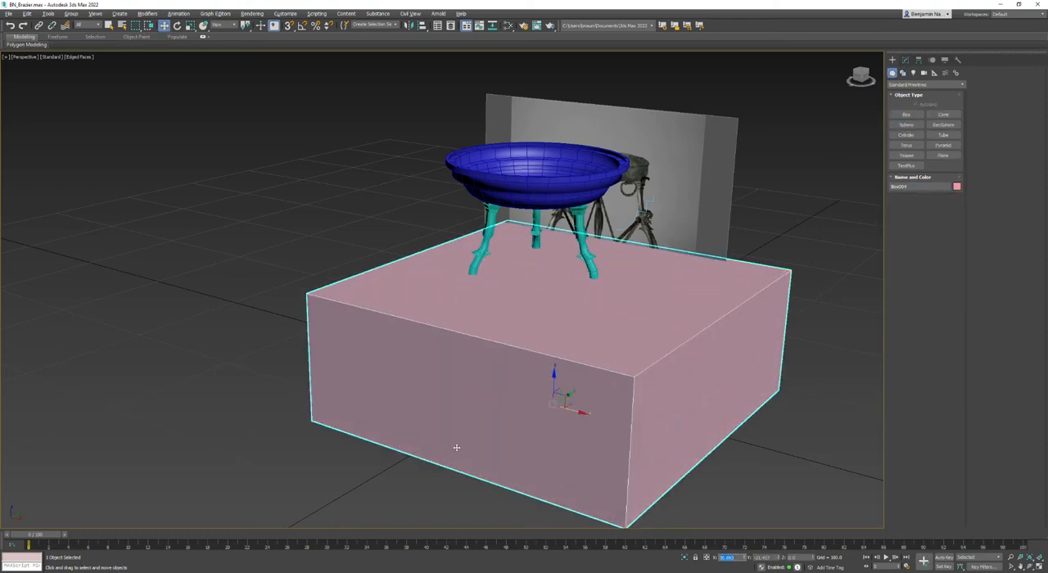
type("0")
key("Tab")
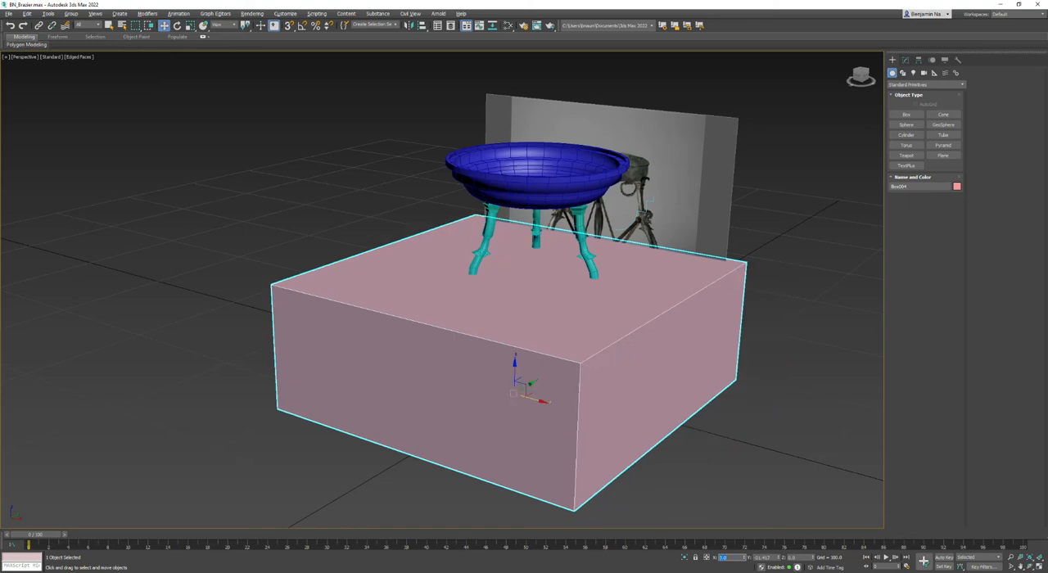
type("0")
key("Tab")
right_click(842, 185)
mouse_move(875, 274)
left_click(925, 279)
- Attach the three legs and the bowl to the box
left_click(990, 132)
left_click(583, 245)
left_click(537, 226)
left_click(487, 241)
left_click(526, 190)
key("w")
- Delete the box element from the combined mesh, keeping only the legs and bowl, and return to object level
left_click(944, 291)
left_click(679, 290)
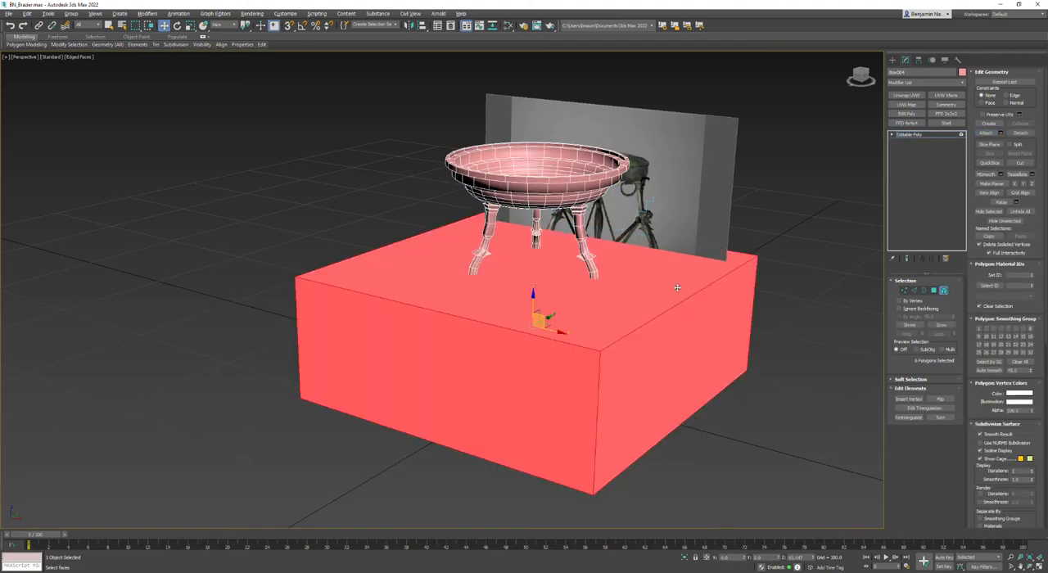
key("Delete")
mouse_move(637, 302)
middle_mouse_down()
mouse_move(604, 303)
mouse_move(622, 282)
mouse_move(653, 306)
middle_mouse_up()
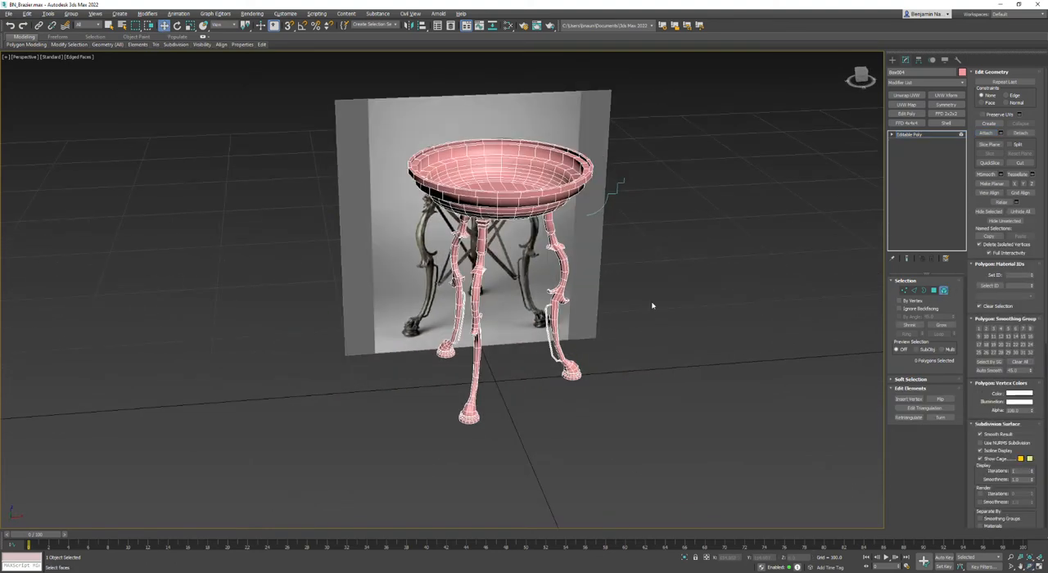
left_click(916, 135)
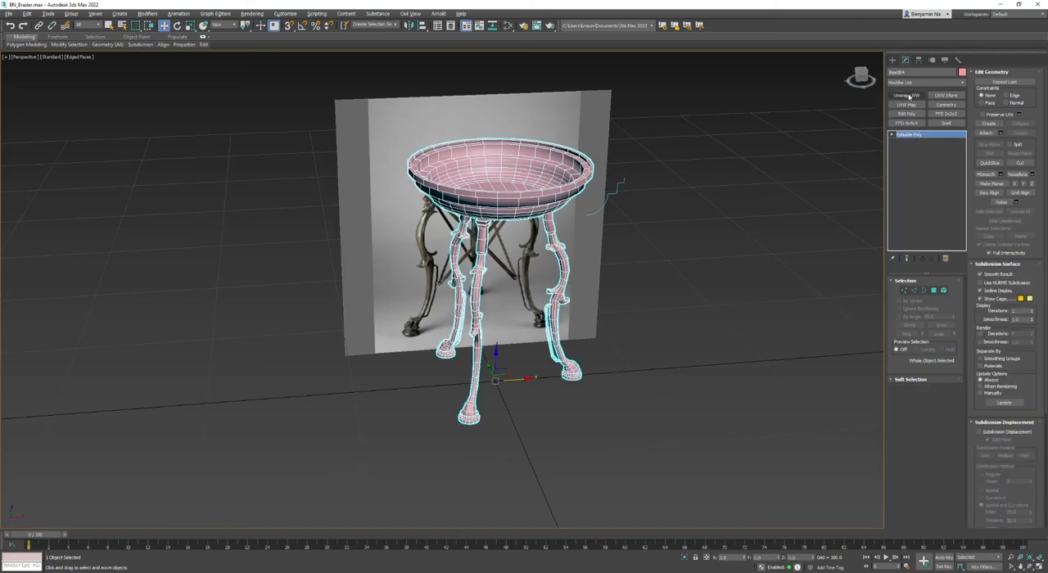
- Add an Unwrap UVW modifier to the whole brazier and pack all of its UVs in an enlarged UV editor
left_click(906, 95)
left_click(927, 452)
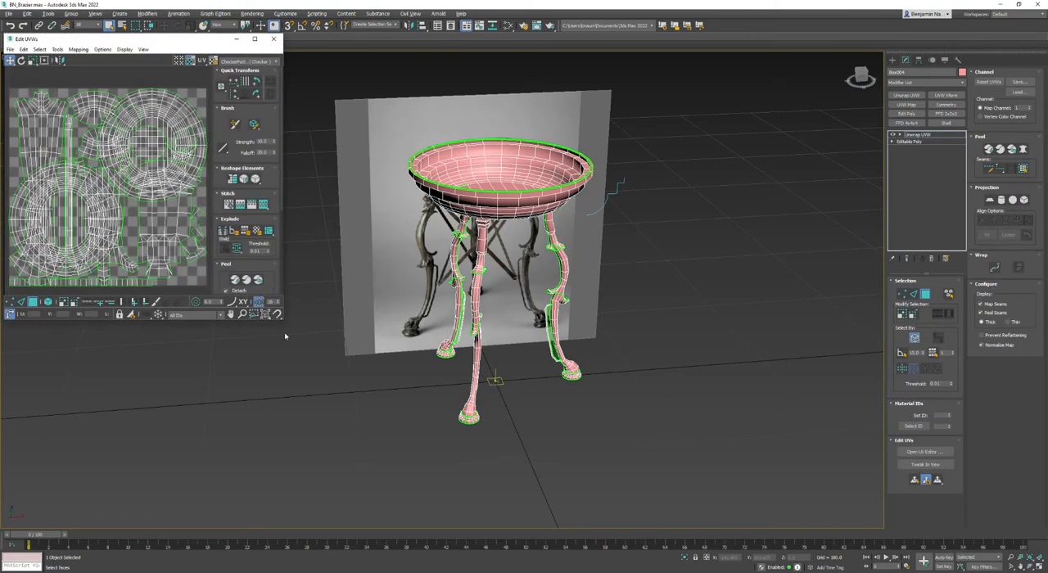
left_click_drag(283, 323, 514, 489)
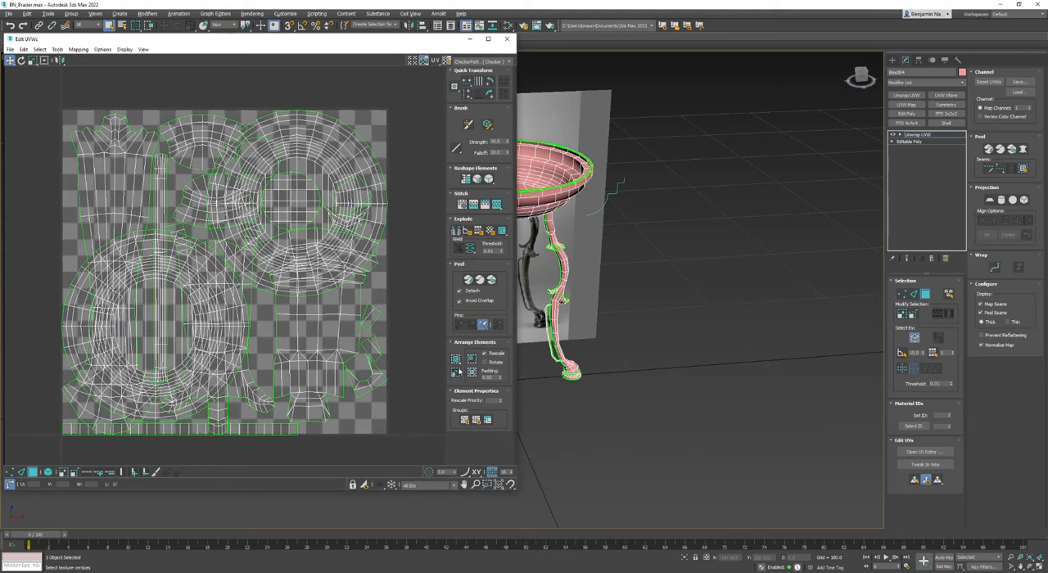
left_click(456, 359)
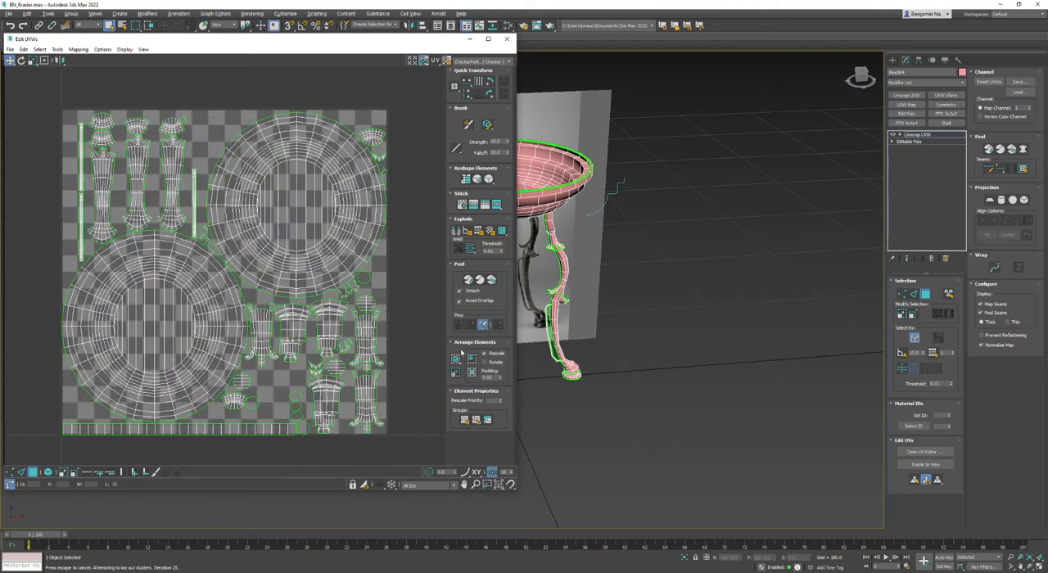
- Locate the bowl rim's UV strip from one of its faces and move the strip's upper edge loop down to narrow it
middle_click_drag(560, 237, 696, 282)
middle_click_drag(525, 276, 540, 344, "alt")
scroll(636, 332, "up", 8)
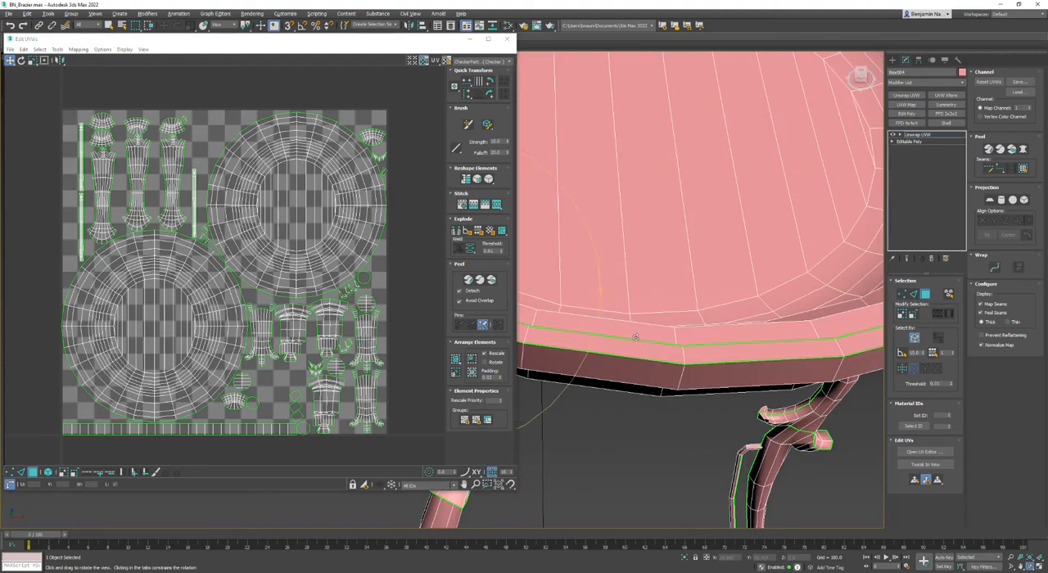
left_click(703, 357)
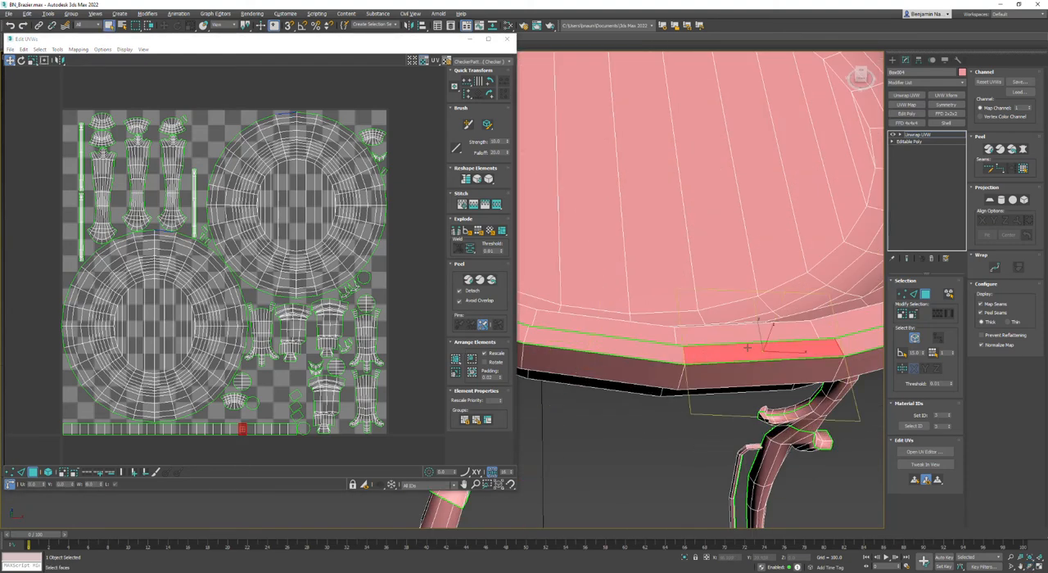
scroll(233, 430, "up", 4)
middle_click_drag(238, 430, 341, 377)
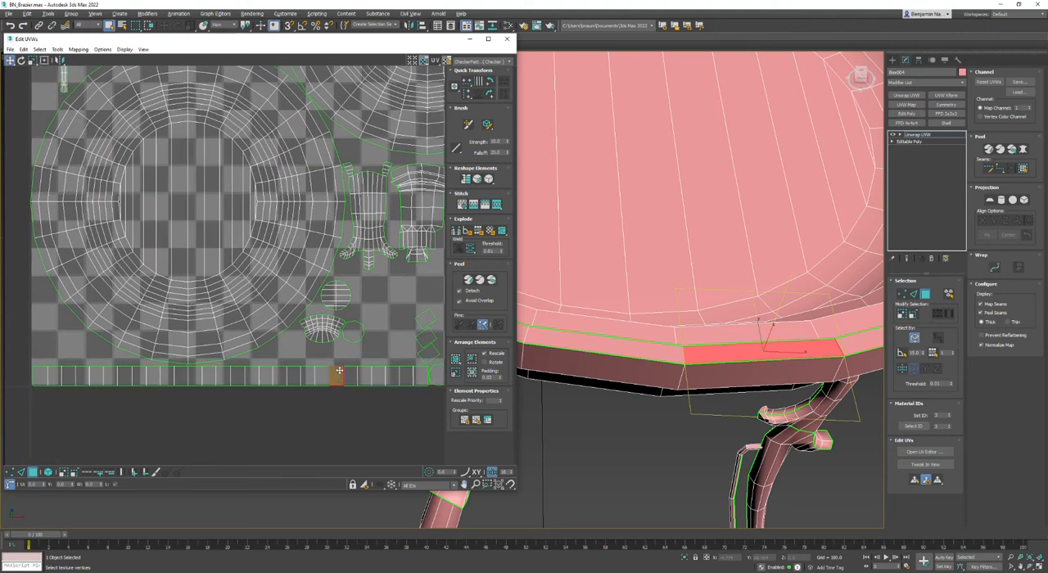
key("2")
double_click(352, 366)
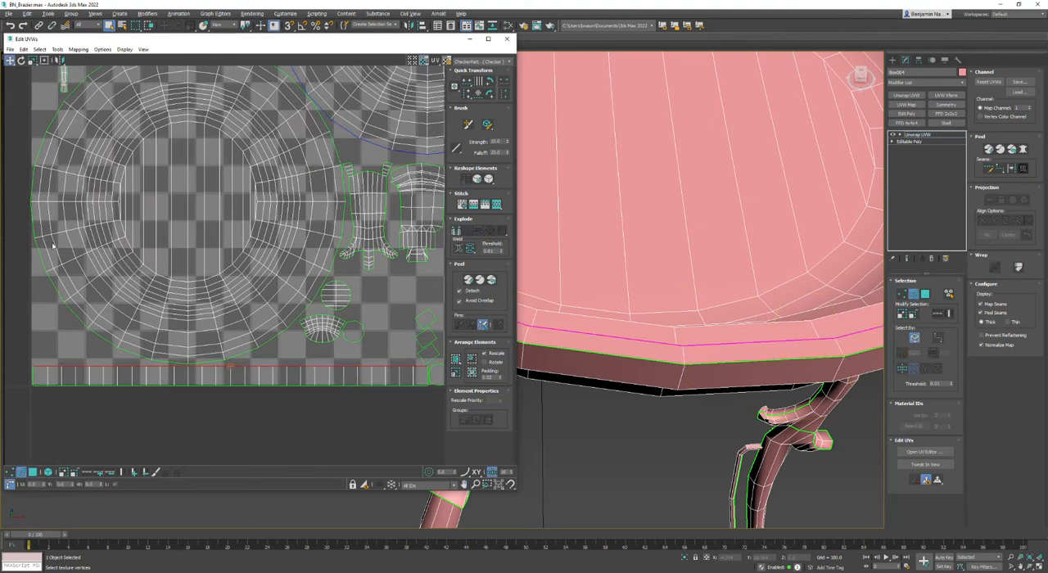
scroll(279, 382, "up", 3)
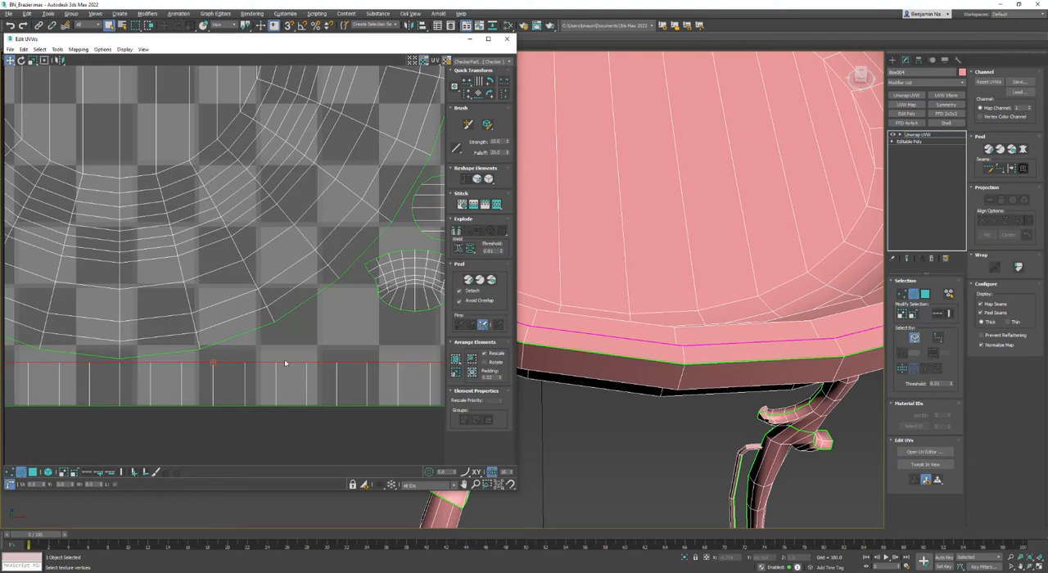
left_click_drag(286, 365, 285, 400)
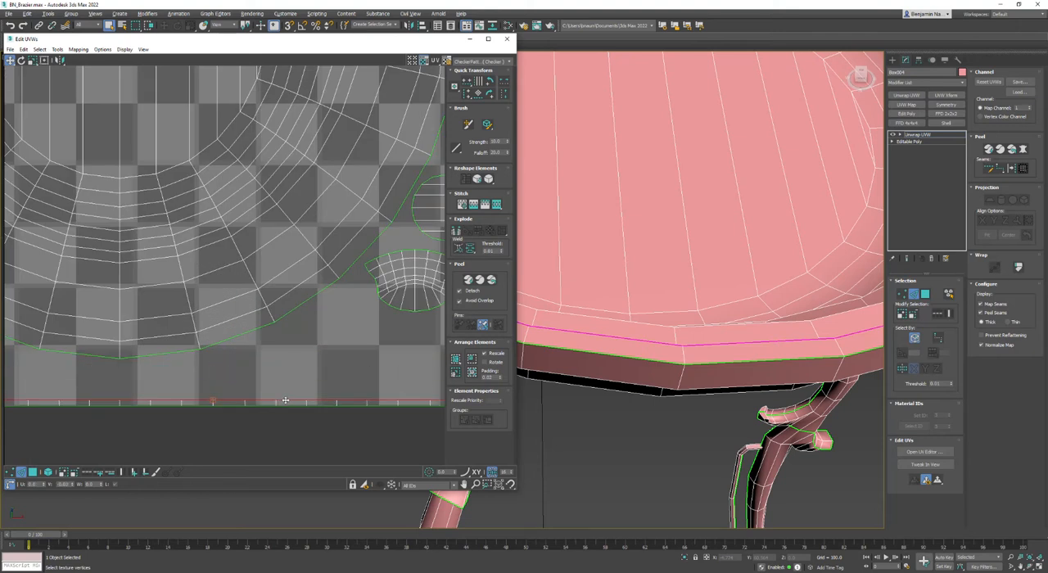
- Repack all the brazier's UV islands, trying two different packing methods
left_click(298, 387)
scroll(298, 386, "down", 6)
left_click(456, 359)
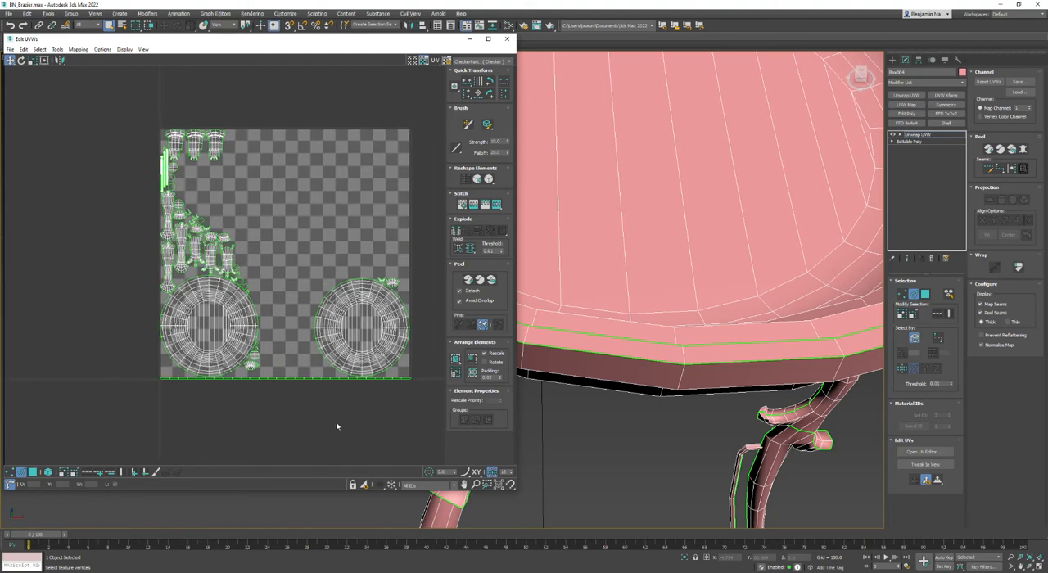
left_click(472, 372)
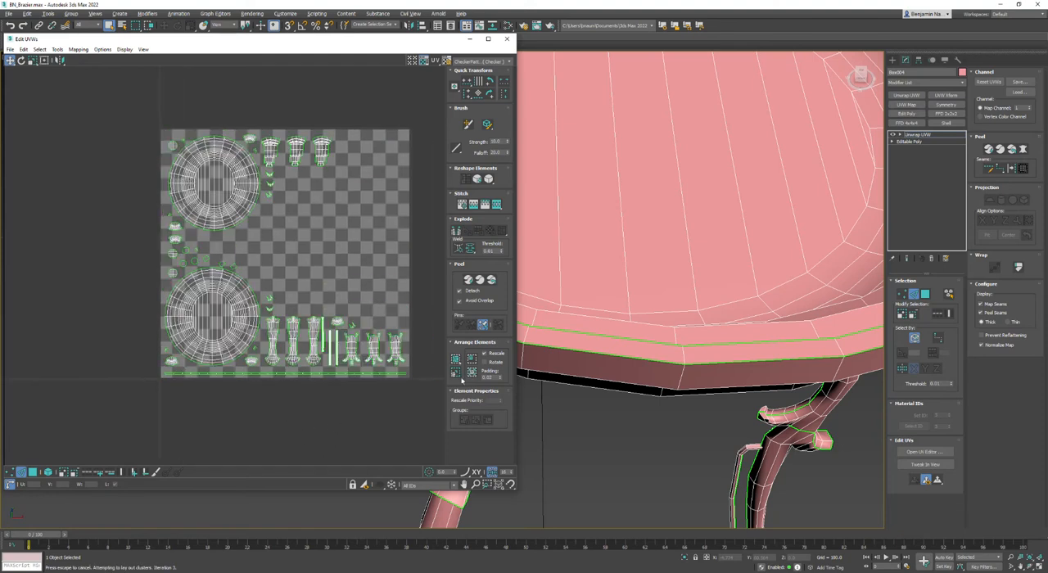
- Try rotating the bowl rim's UV strip 45 degrees with angle snap and repacking all the UVs around the diagonal strip
left_click(48, 472)
left_click(33, 472)
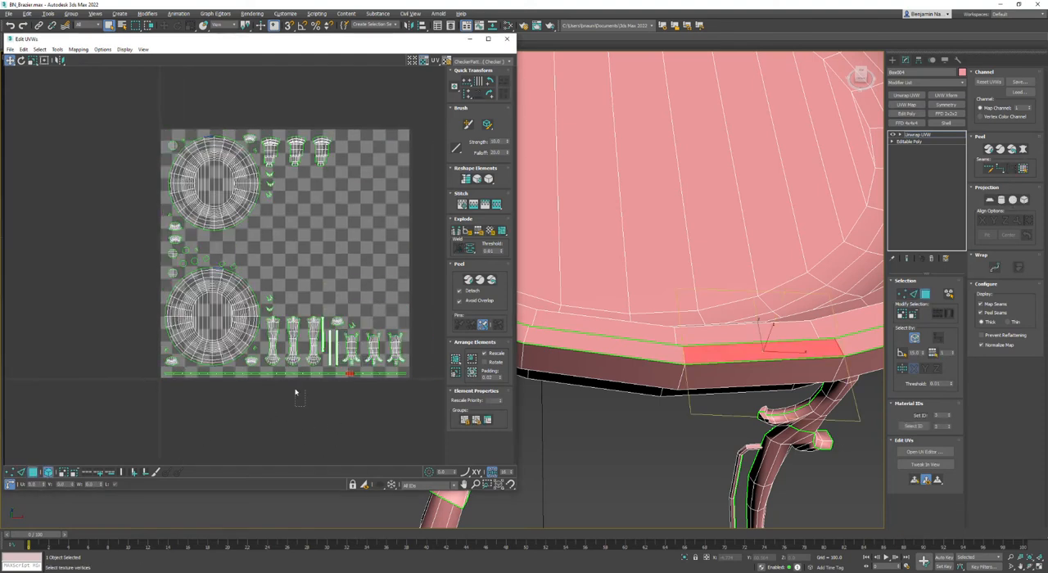
left_click_drag(280, 370, 279, 369)
key("e")
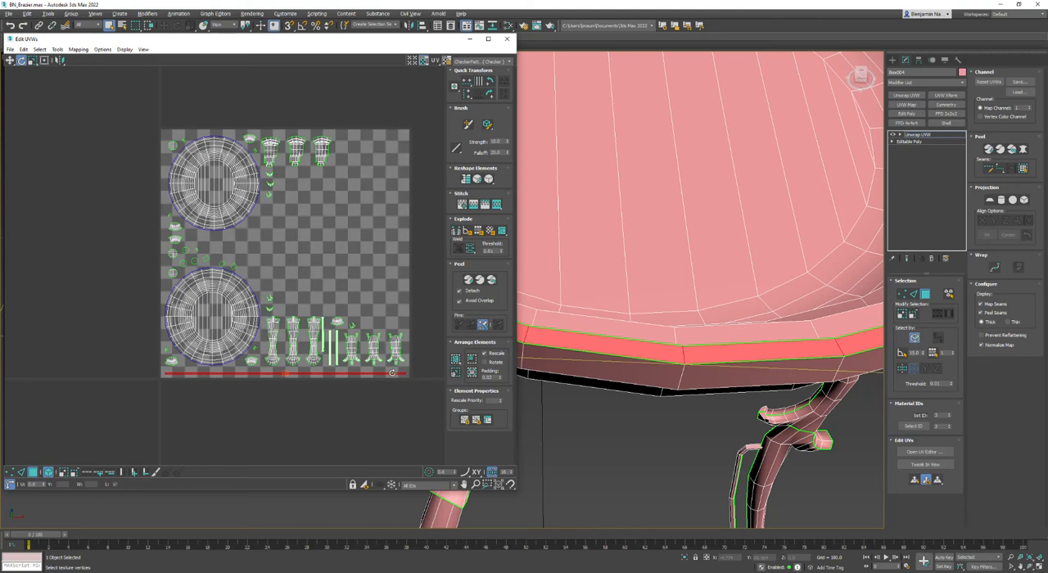
left_click_drag(392, 373, 377, 271)
key("ctrl+z")
key("a")
left_click_drag(394, 372, 377, 279)
left_click(446, 383)
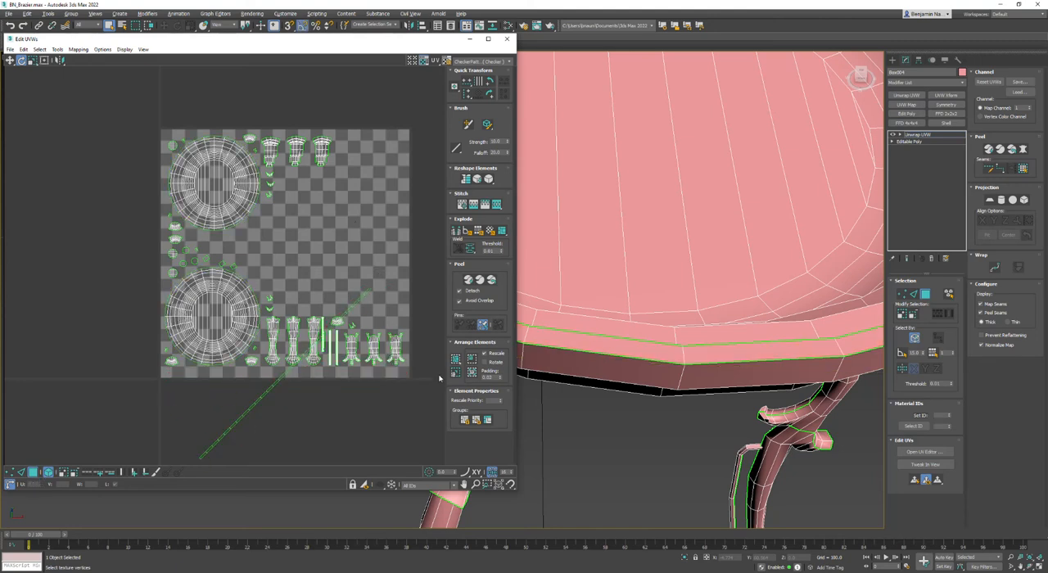
left_click(457, 358)
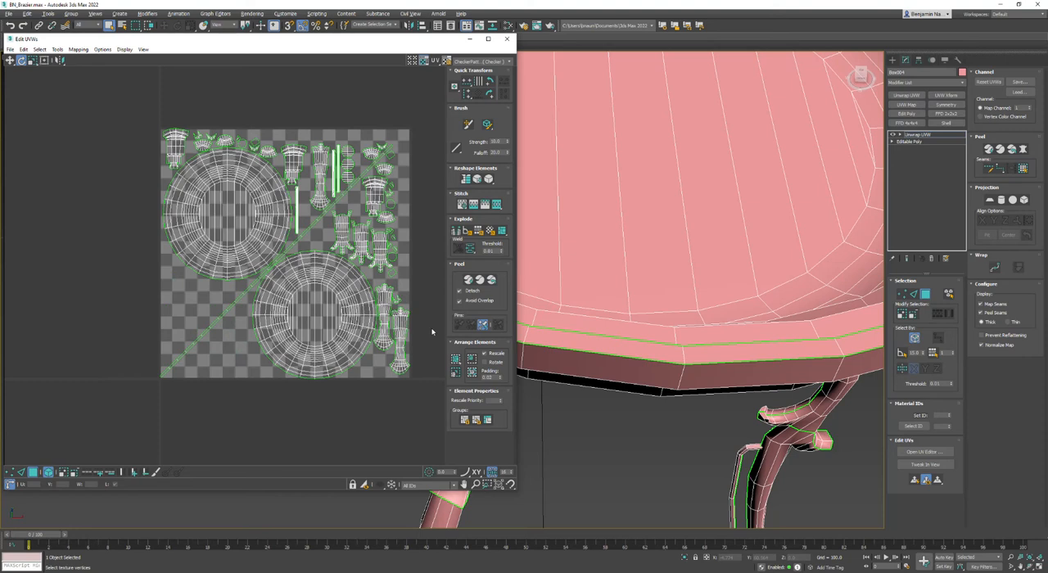
left_click(471, 371)
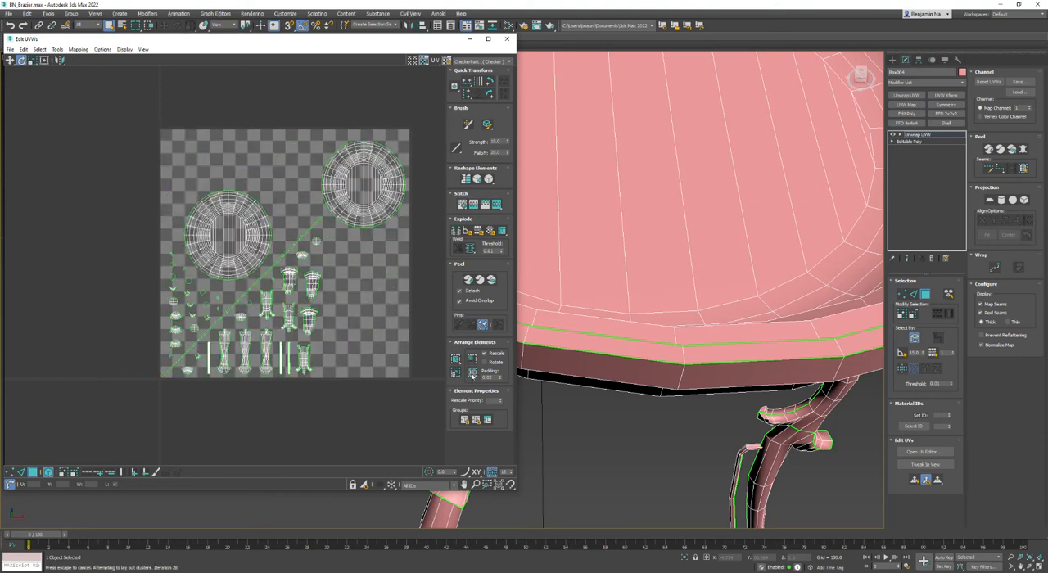
left_click(456, 358)
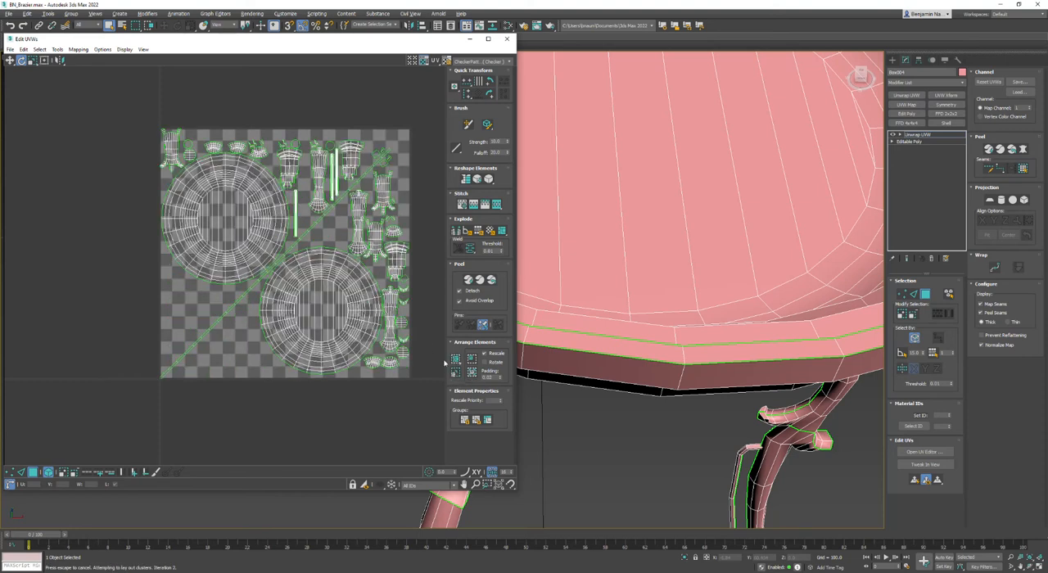
- Rotate the bowl rim's UV strip by -45 degrees back to horizontal and pack all the UVs again
left_click(311, 227)
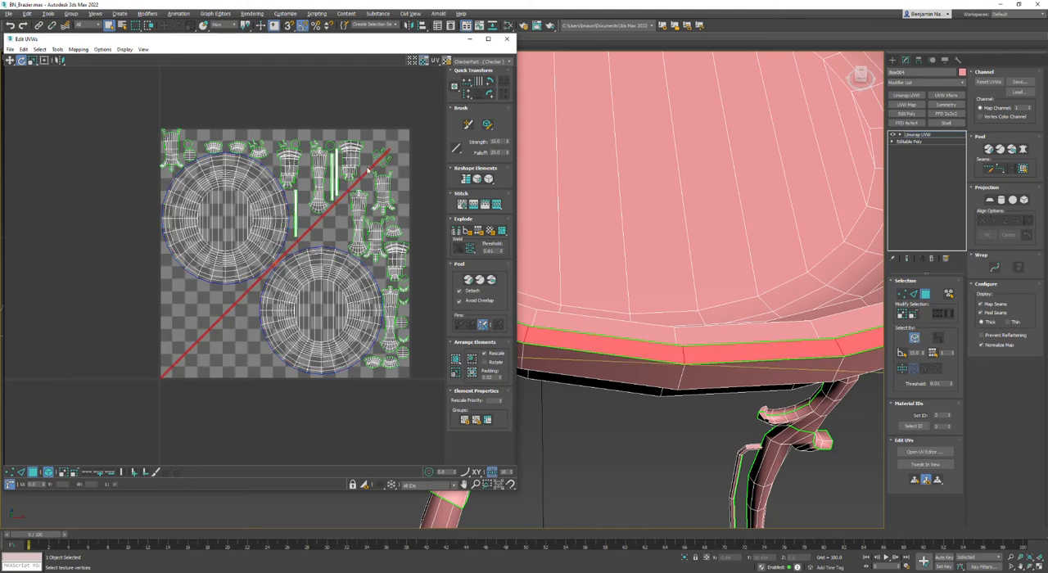
left_click_drag(366, 170, 368, 208)
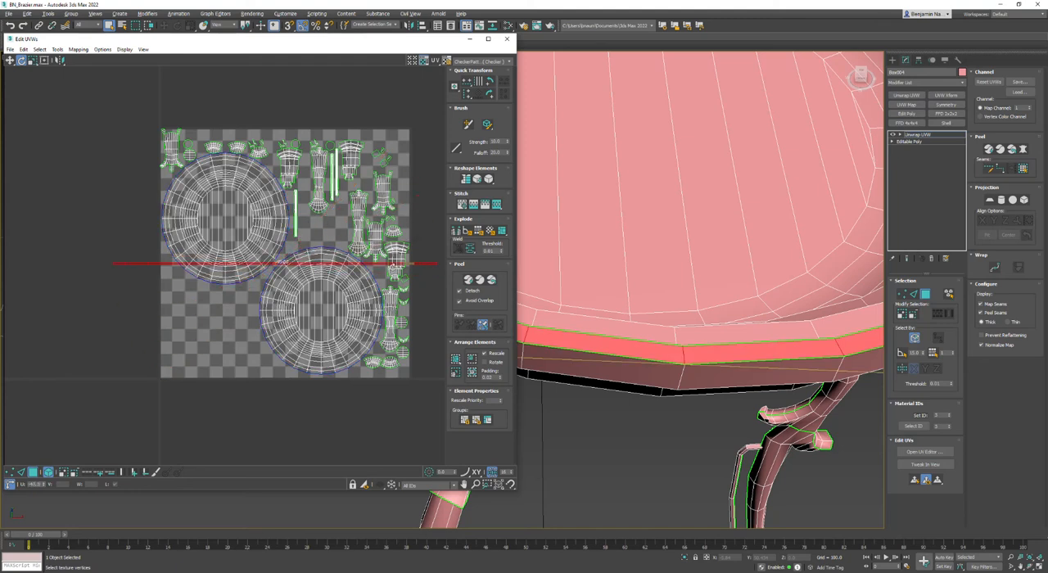
left_click(380, 426)
left_click(459, 360)
- Select half of the faces along the bowl rim's UV strip and break them off as a separate island
scroll(306, 391, "up", 5)
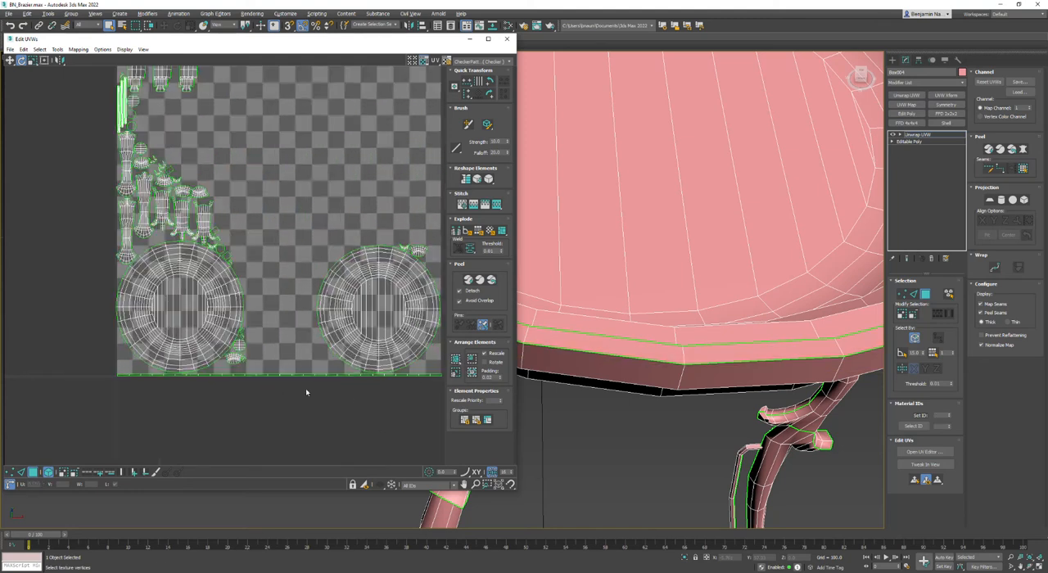
middle_click_drag(329, 402, 278, 379)
left_click(48, 473)
scroll(299, 371, "down", 3)
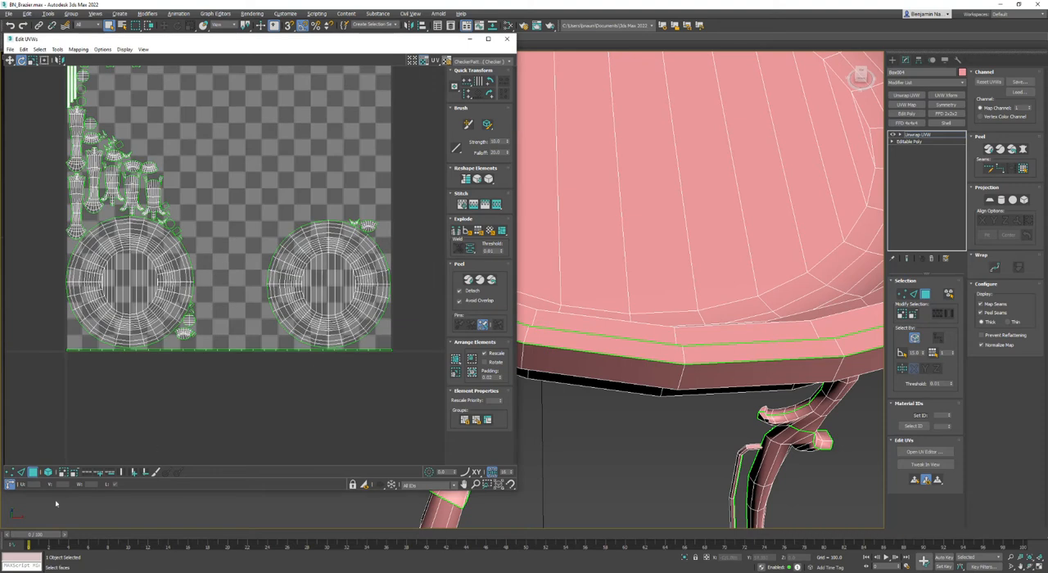
left_click(230, 351)
left_click_drag(423, 287, 232, 398)
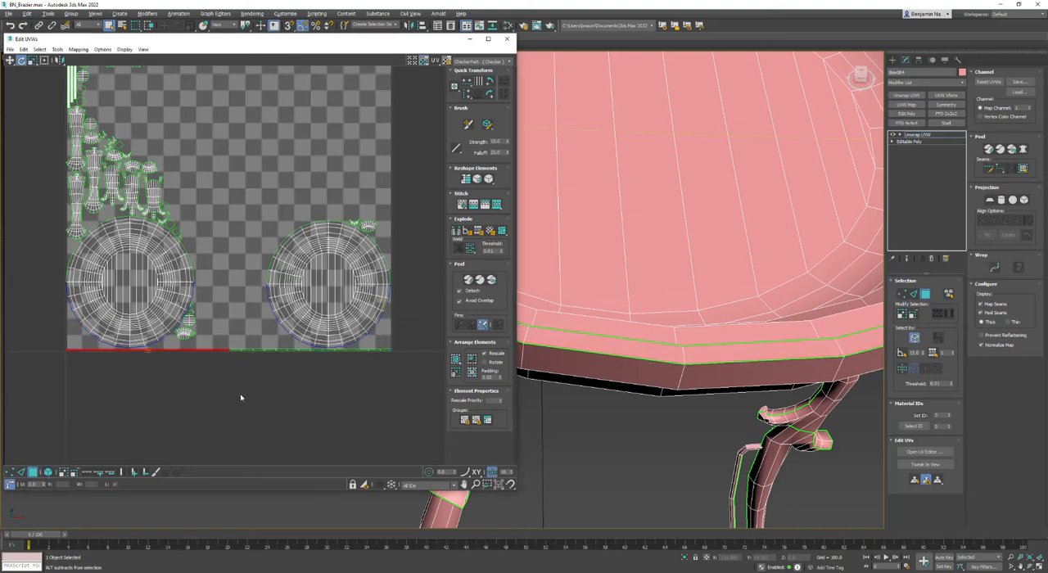
left_click(350, 182)
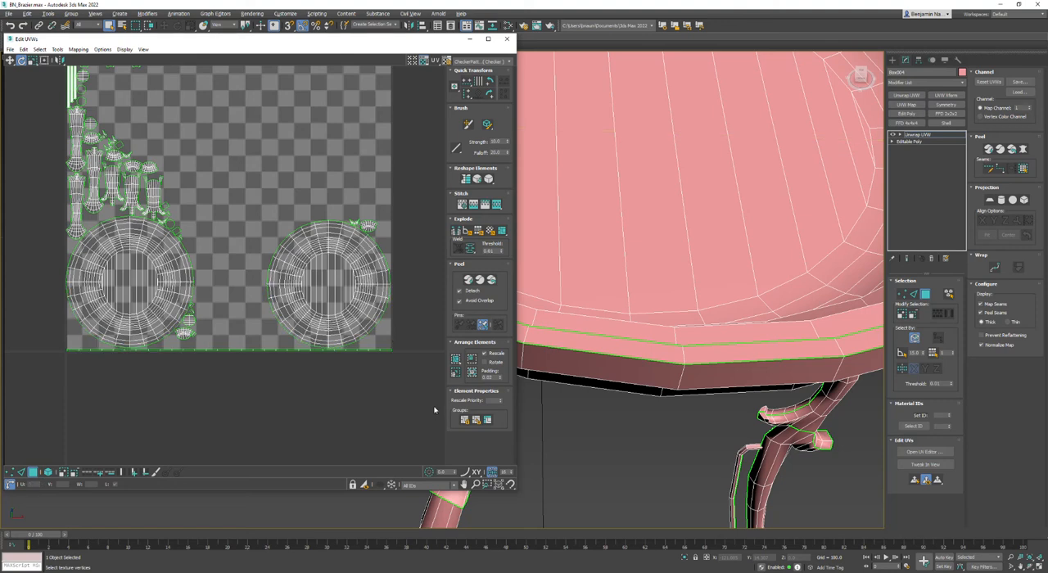
- Pack all the UV islands, including the two rim strip halves, into the UV tile
left_click(455, 359)
middle_click_drag(238, 291, 247, 416)
scroll(247, 415, "down", 2)
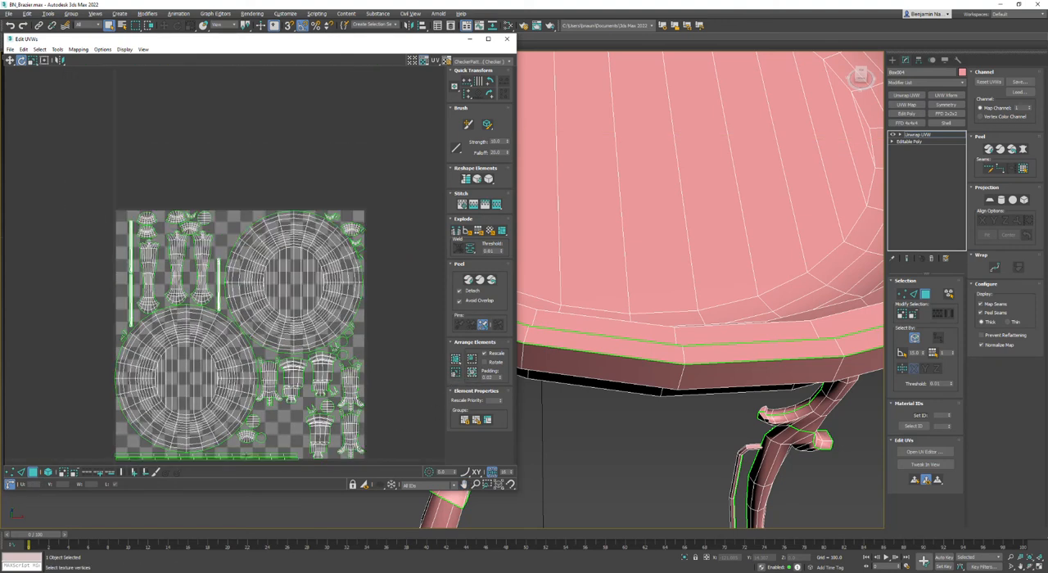
scroll(344, 177, "down", 2)
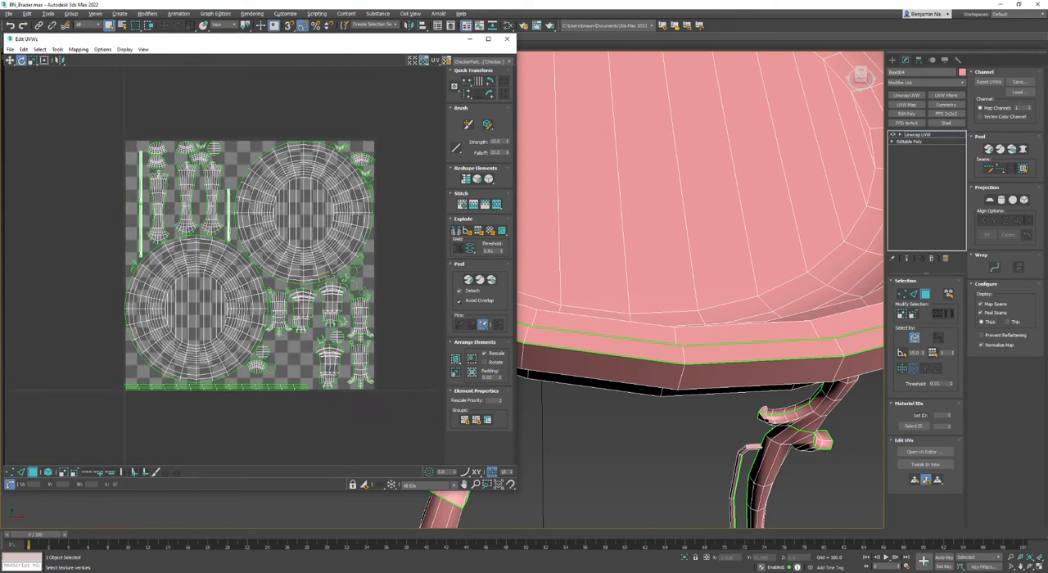
- Convert the unwrapped brazier to an Editable Poly and frame the whole model beside the reference photo
right_click(622, 234)
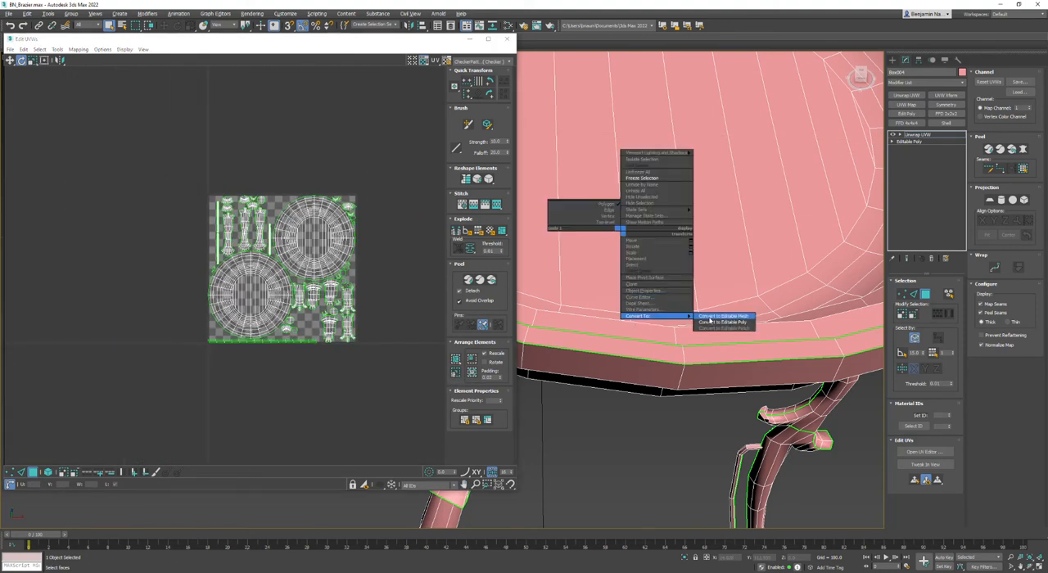
left_click(709, 320)
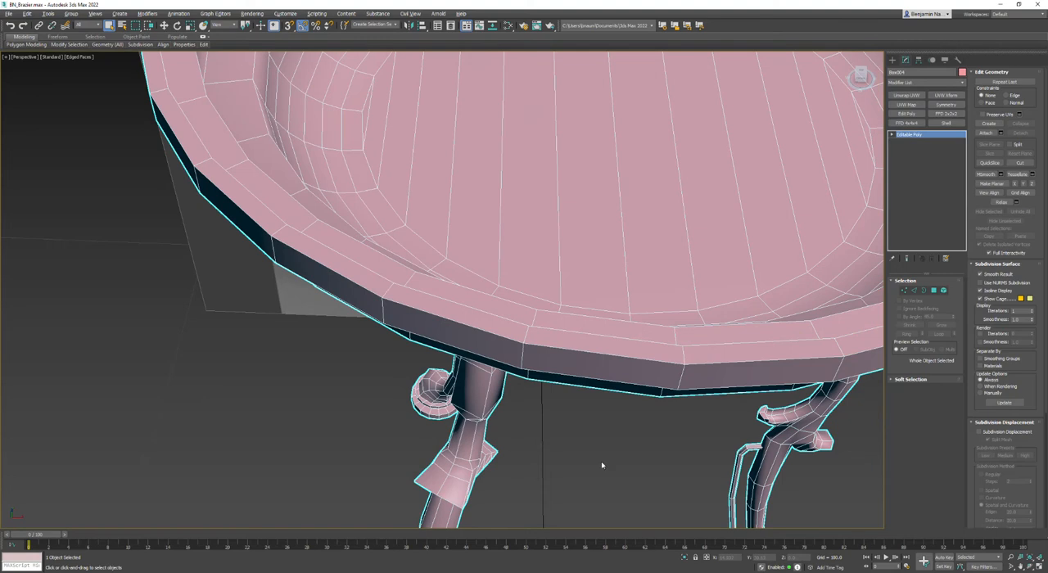
scroll(593, 451, "down", 3)
middle_click_drag(585, 440, 494, 334, "alt")
middle_click_drag(459, 337, 430, 374, "alt")
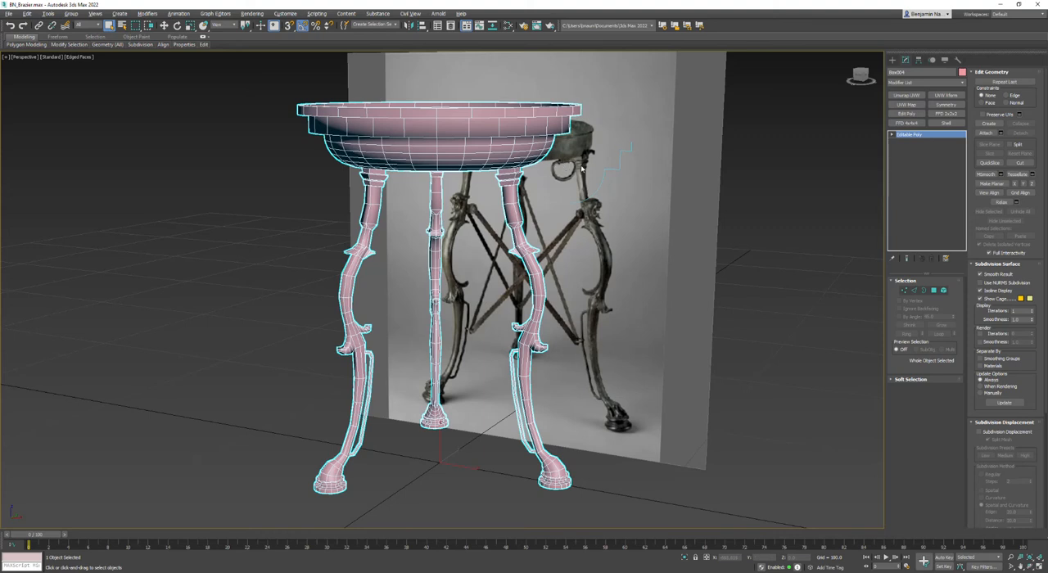
- Examine the brazier against the reference photo in the perspective, bottom, left and front views
middle_click_drag(458, 328, 460, 292, "alt")
scroll(461, 292, "down", 3)
middle_click_drag(459, 332, 421, 325)
key("alt+w")
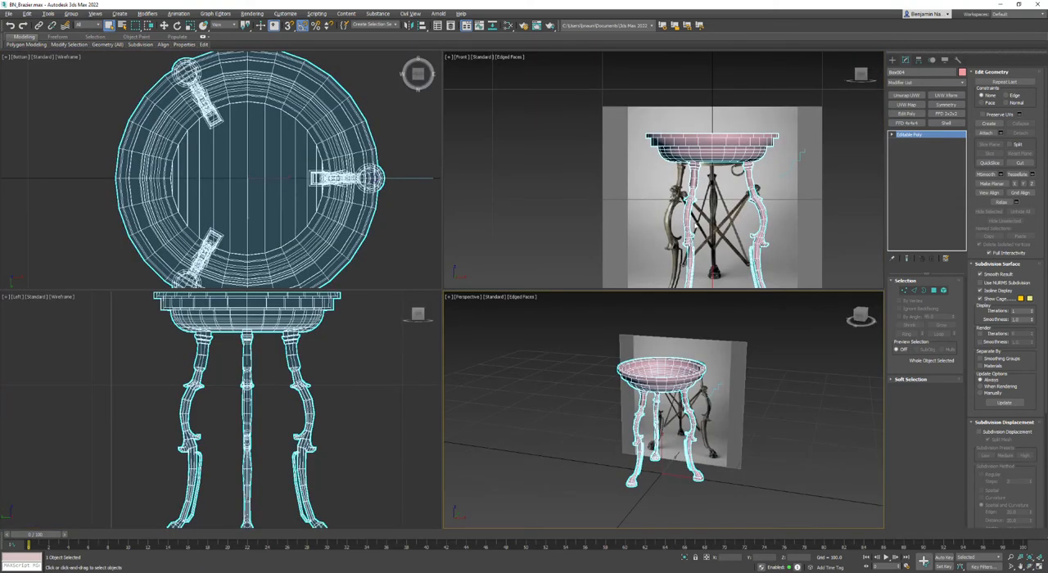
key("alt+w")
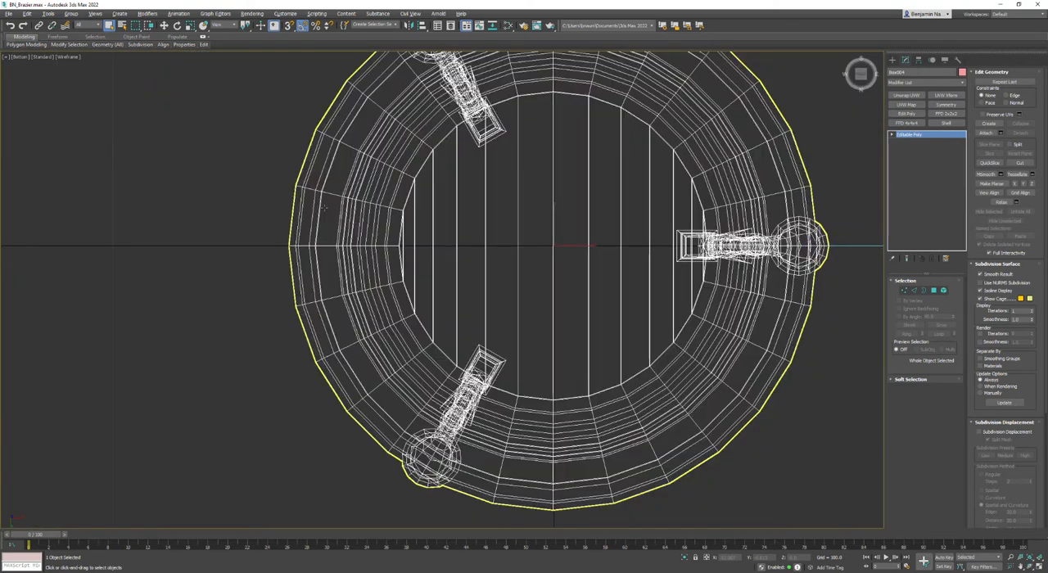
middle_click_drag(720, 244, 688, 252)
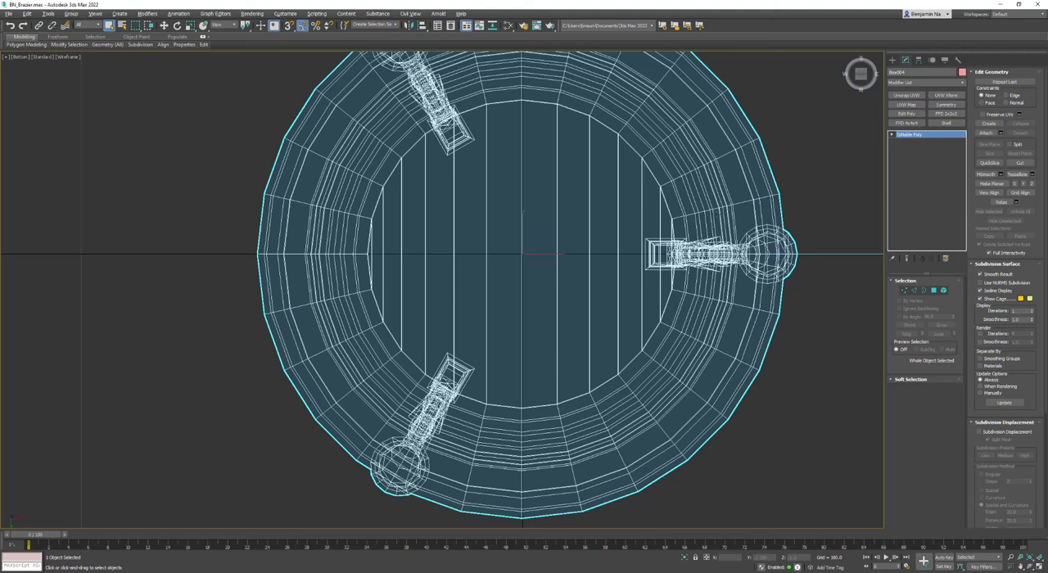
key("alt+w")
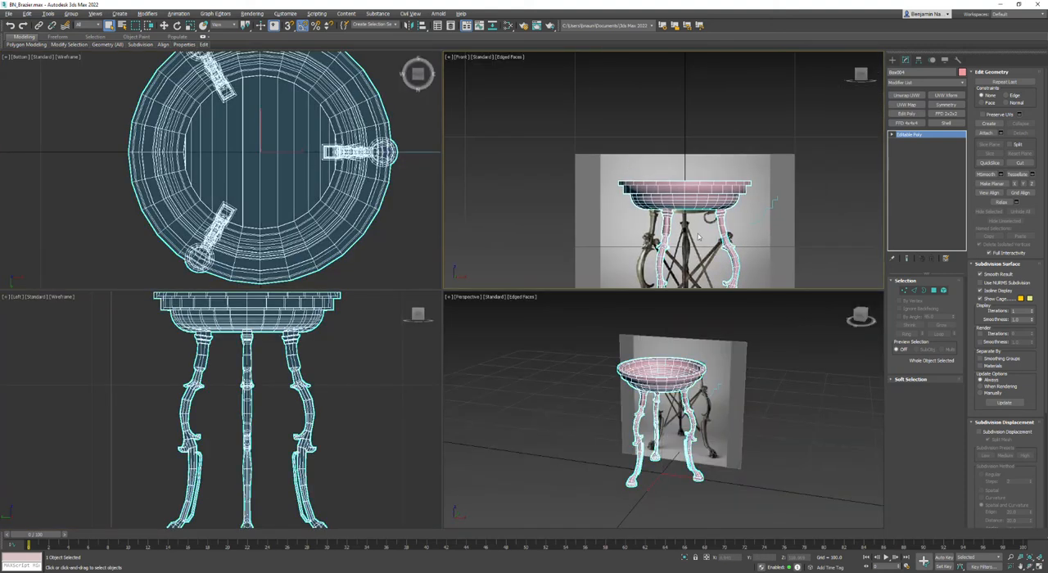
scroll(713, 219, "up", 3)
middle_click_drag(319, 366, 357, 378)
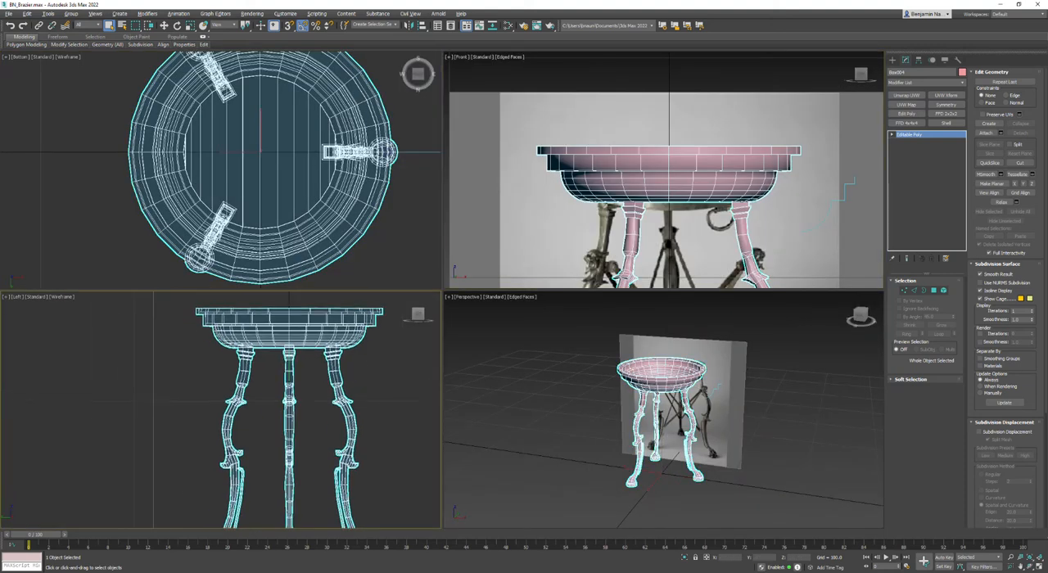
middle_click_drag(205, 172, 229, 180)
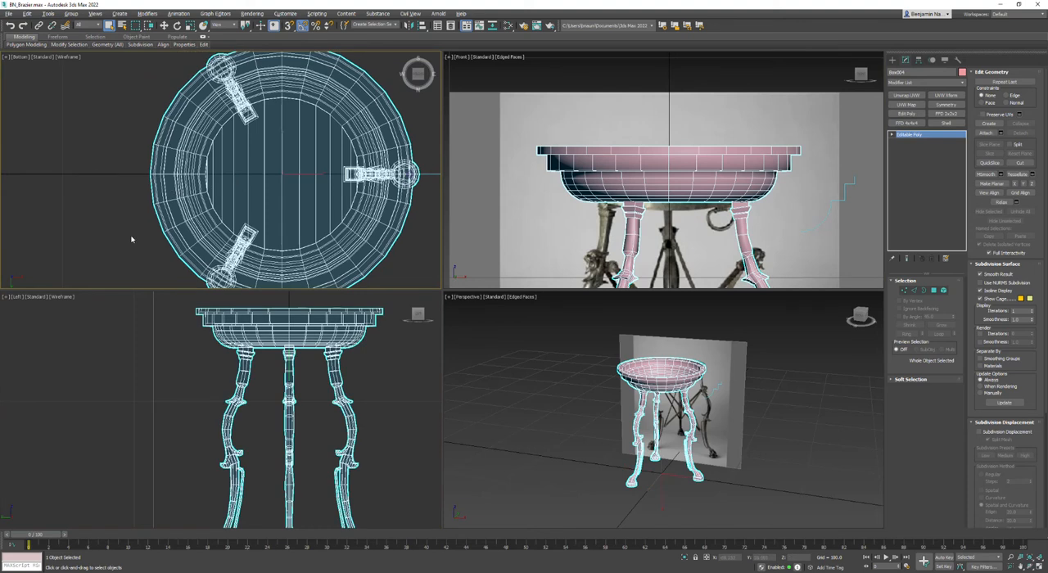
middle_click_drag(321, 370, 311, 356)
- Draw a rectangle spline in the front view around the reference photo's ring handle beneath the bowl
key("alt+w")
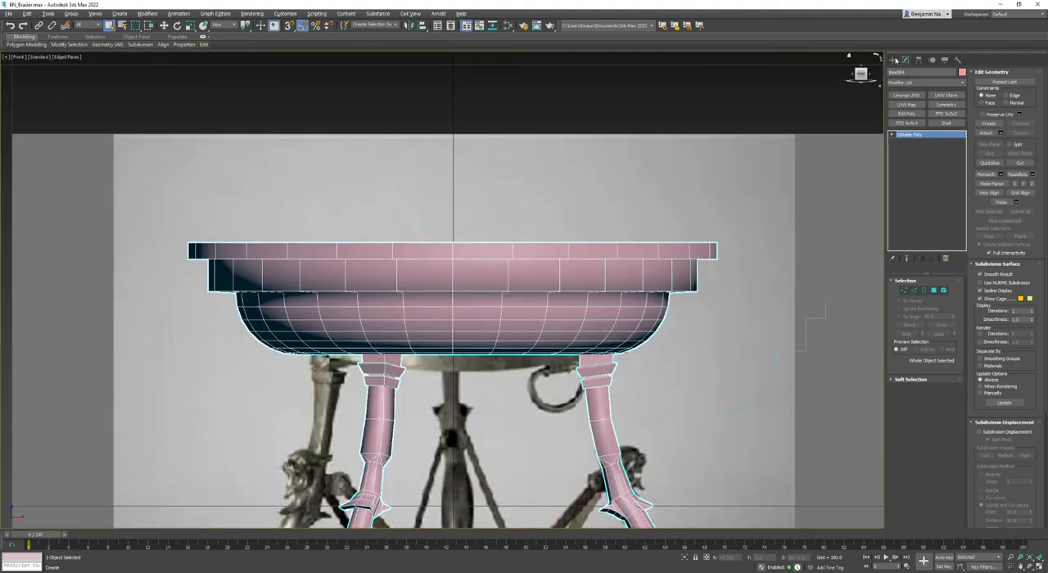
left_click(895, 61)
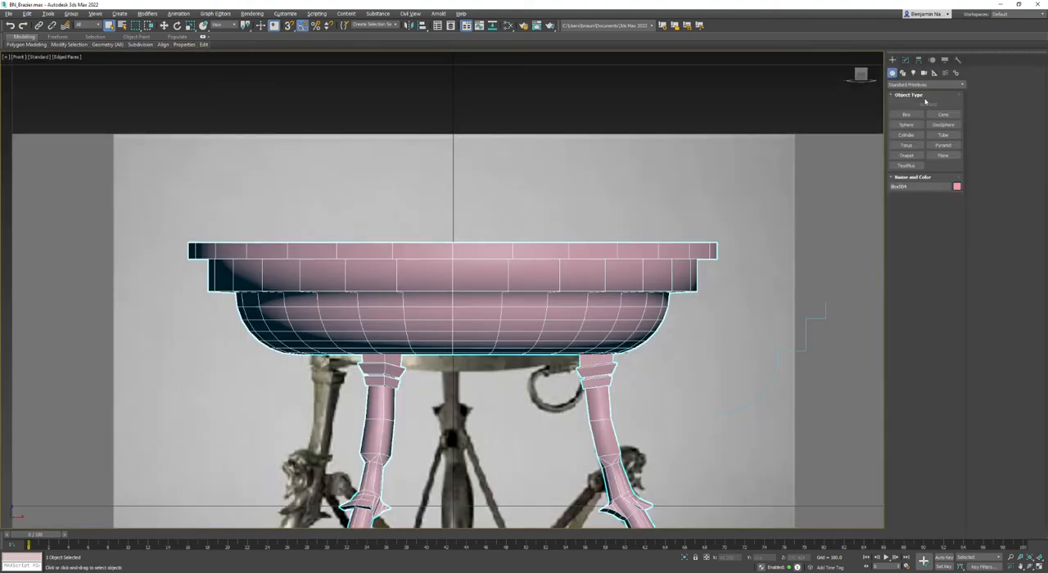
left_click(905, 72)
left_click(944, 124)
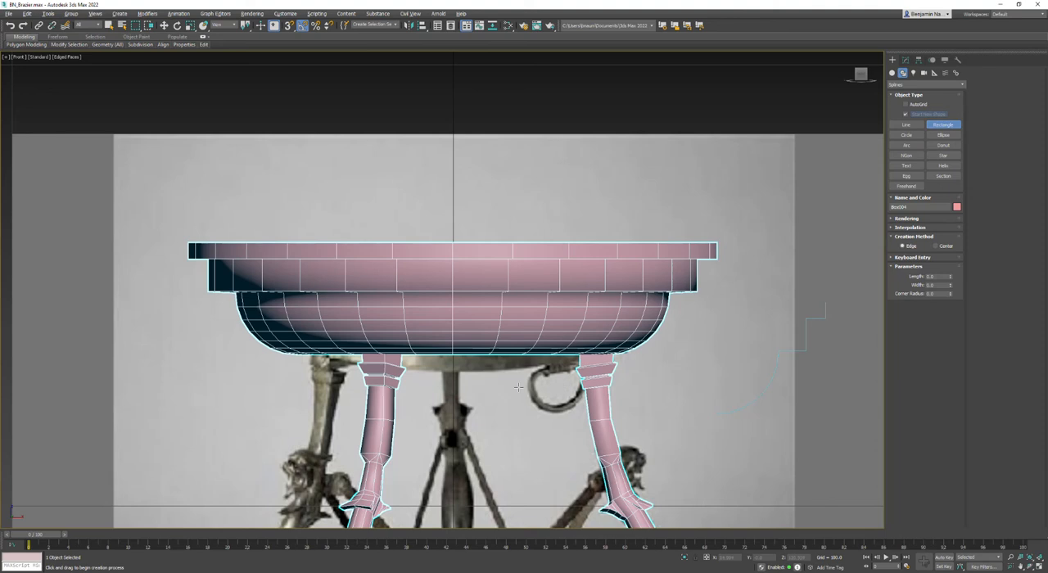
left_click_drag(525, 370, 583, 412)
key("w")
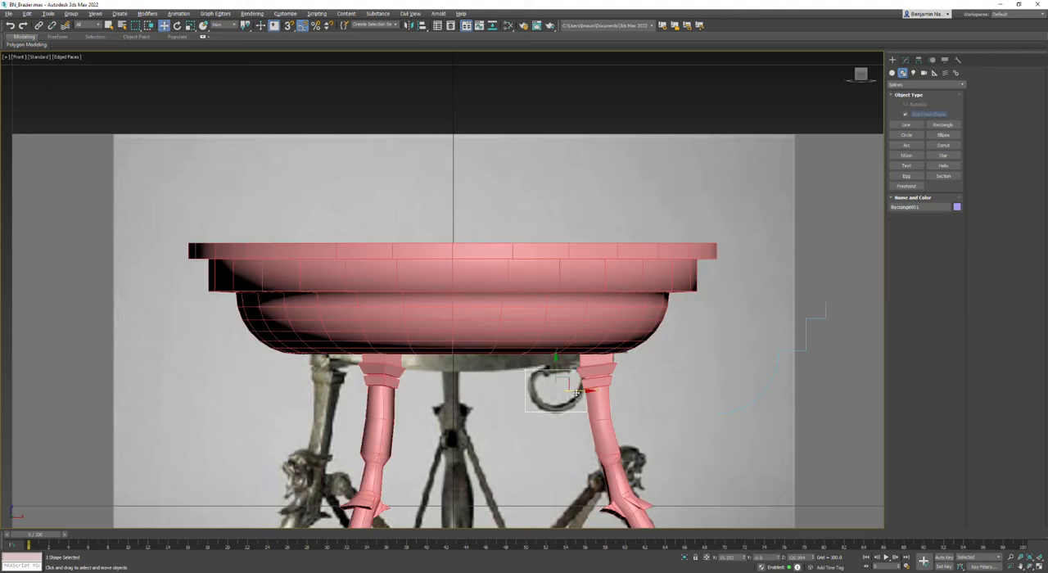
left_click(579, 391)
scroll(556, 412, "up", 5)
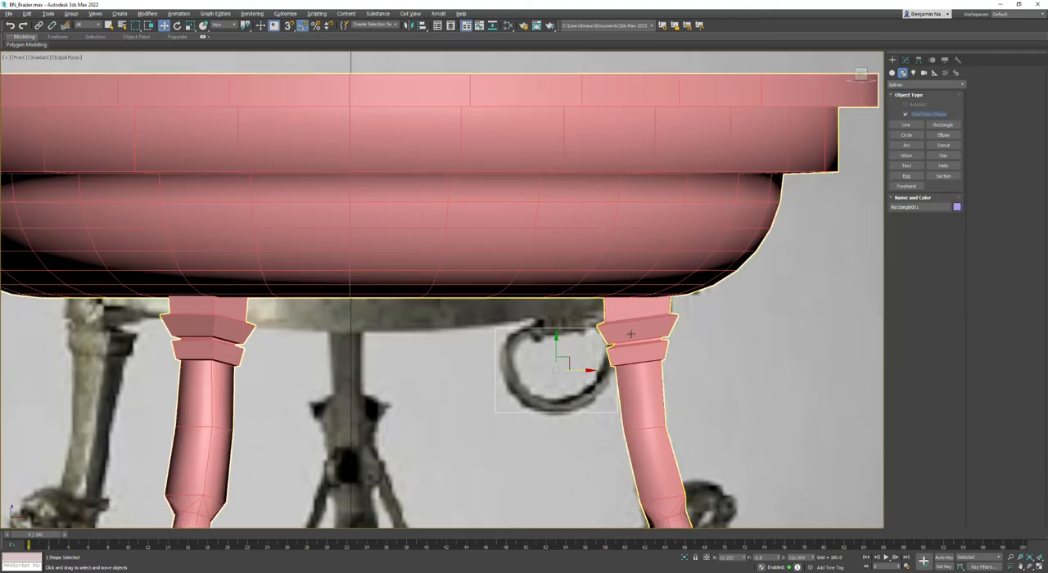
- Hide the brazier mesh and convert the rectangle around the ring handle to an editable spline
right_click(631, 287)
left_click(647, 259)
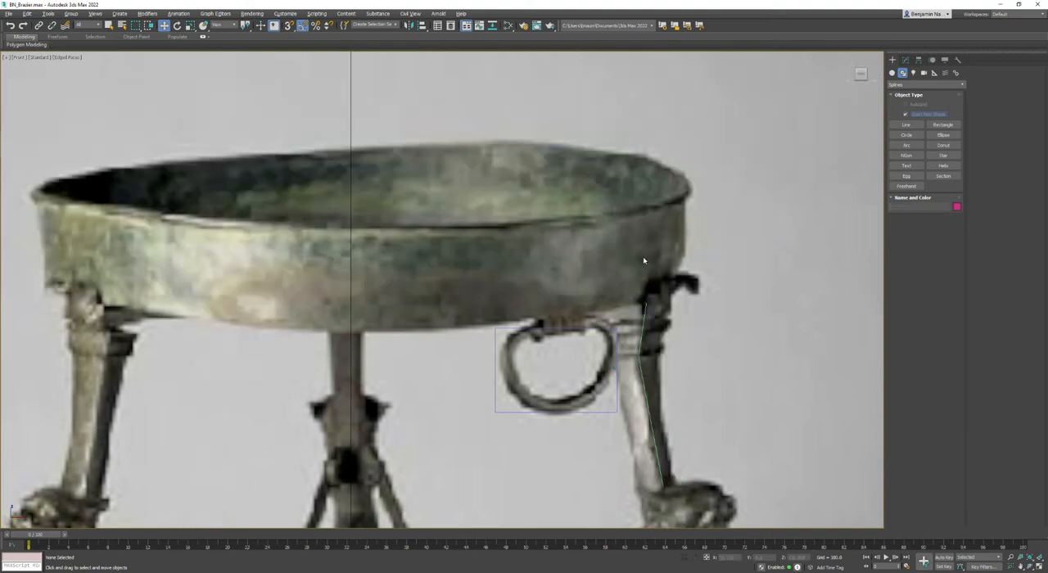
left_click(611, 328)
right_click(598, 326)
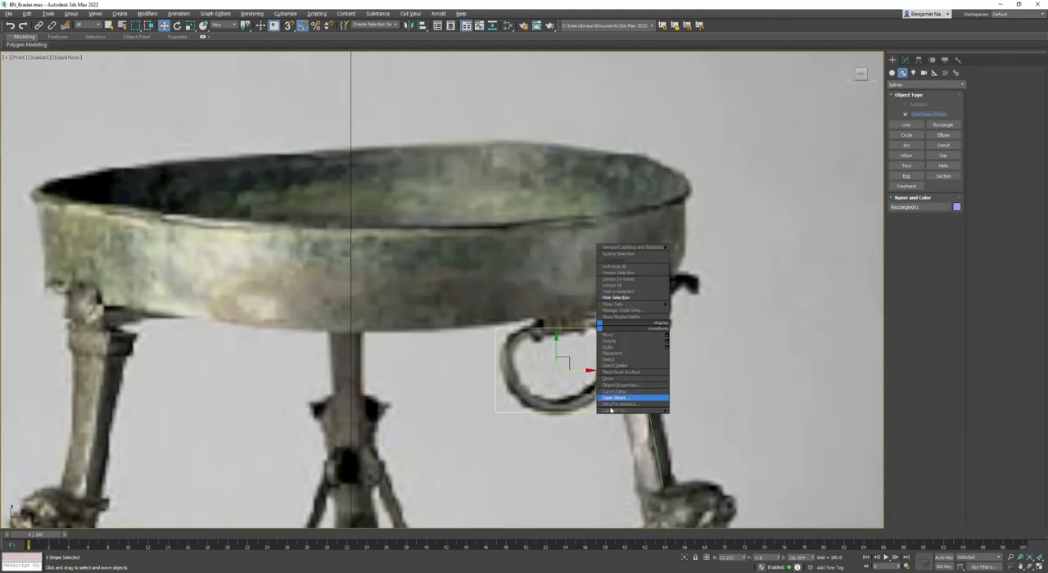
mouse_move(631, 411)
left_click(696, 410)
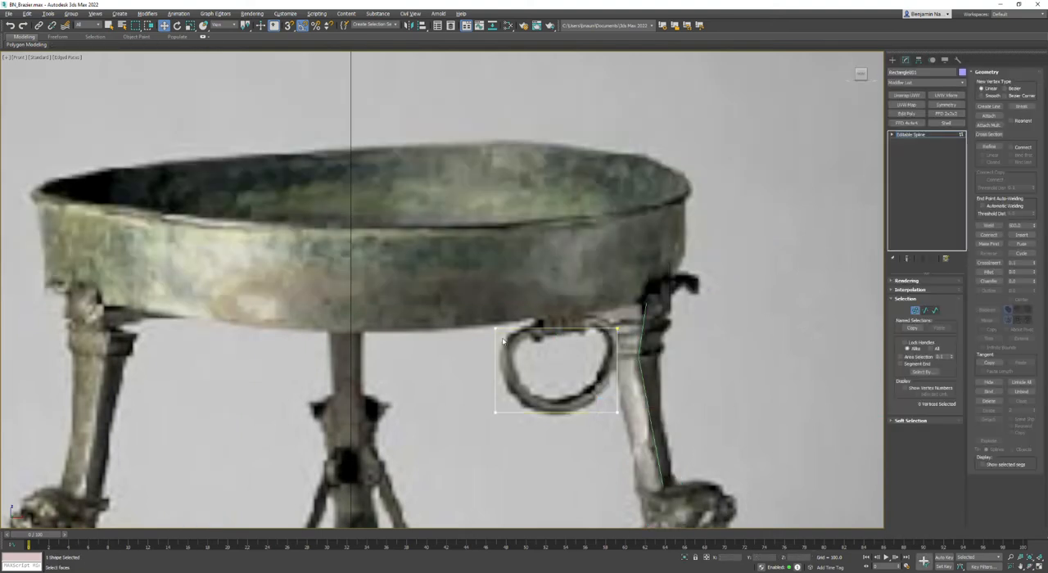
- Fillet the rectangle's corner vertices, with larger rounding at the bottom, to follow the ring handle's outline
left_click_drag(473, 314, 643, 468)
left_click_drag(644, 357, 646, 357)
left_click_drag(1035, 273, 1033, 270)
left_click_drag(1034, 274, 1033, 268)
- Weld the coincident vertices where the fillets meet on the ring spline's side
left_click_drag(628, 358, 629, 358)
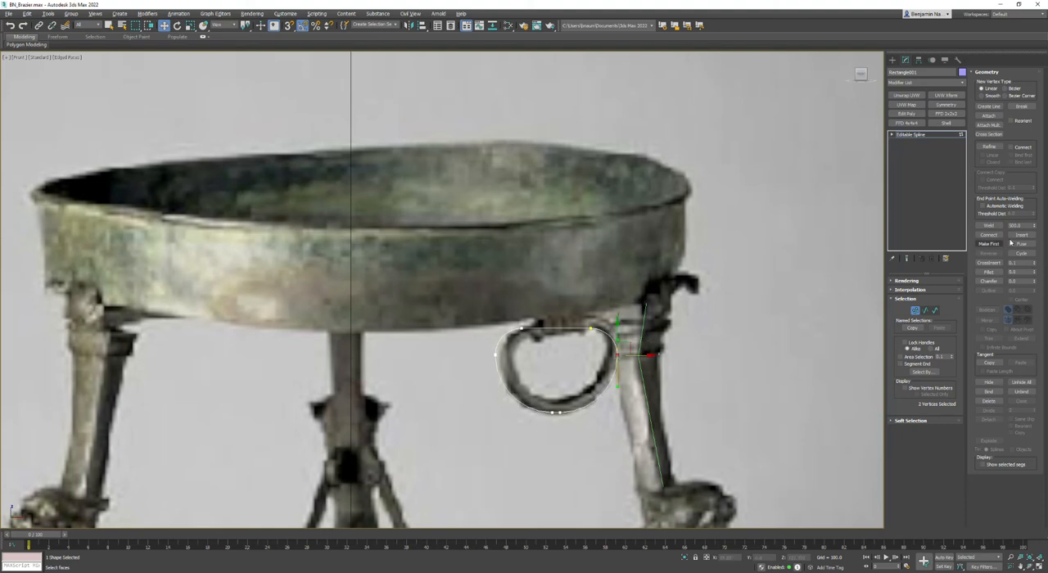
left_click(988, 225)
left_click(988, 225)
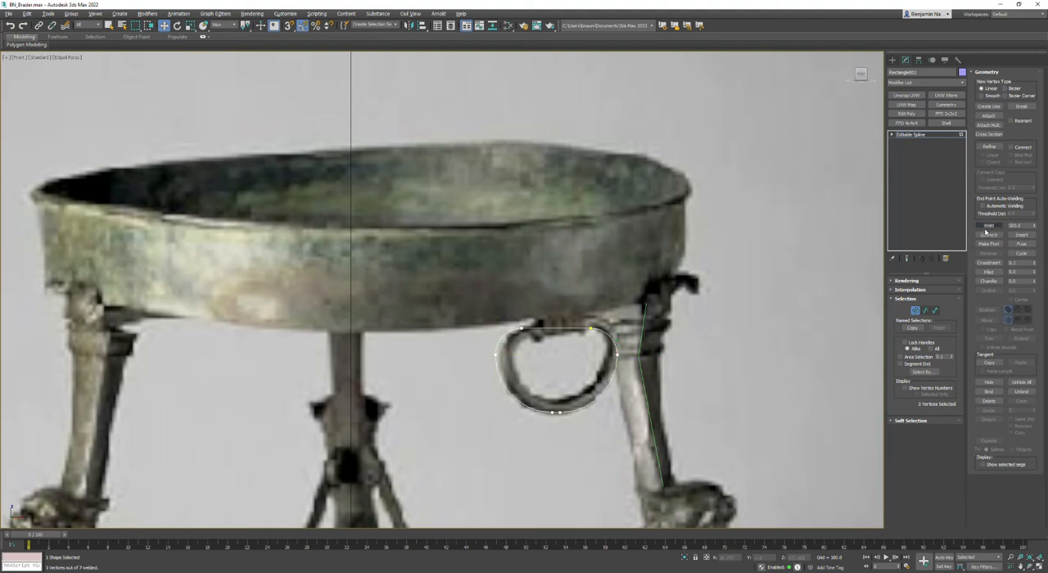
- Divide all the ring spline's segments except the short bottom one with 2 divisions, and return to vertex level
left_click(926, 312)
key("ctrl+a")
scroll(549, 421, "up", 3)
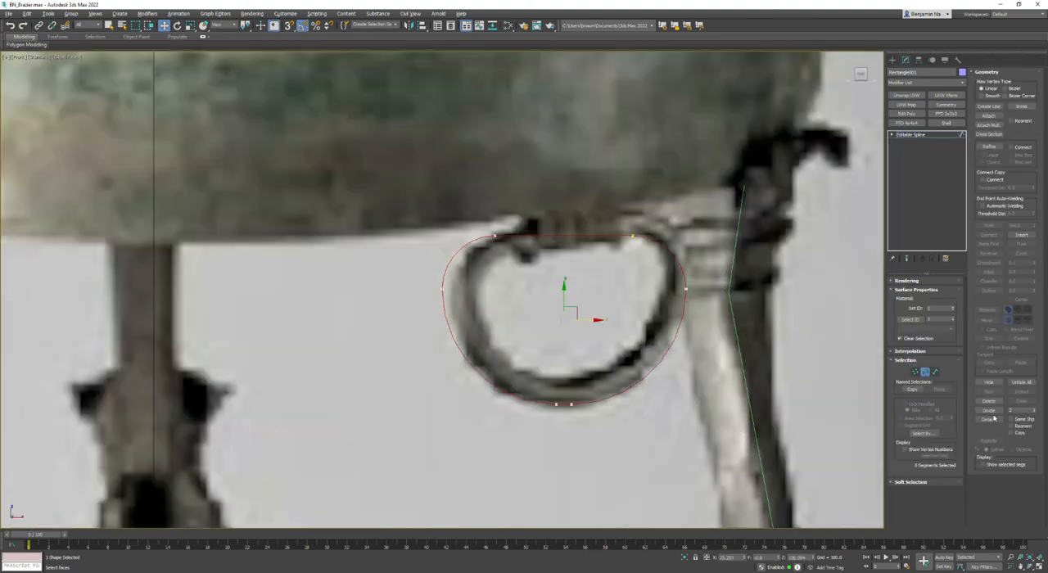
left_click(991, 419)
left_click(564, 404)
left_click(988, 411)
key("1")
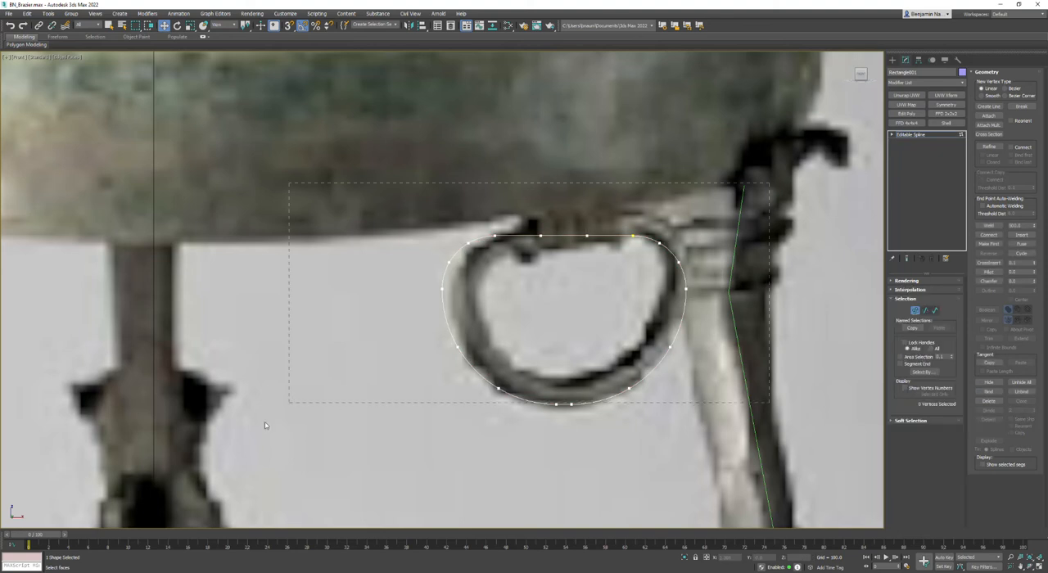
- Change all of the ring spline's vertices to the Corner type so its segments become straight
left_click(495, 237)
right_click(494, 237)
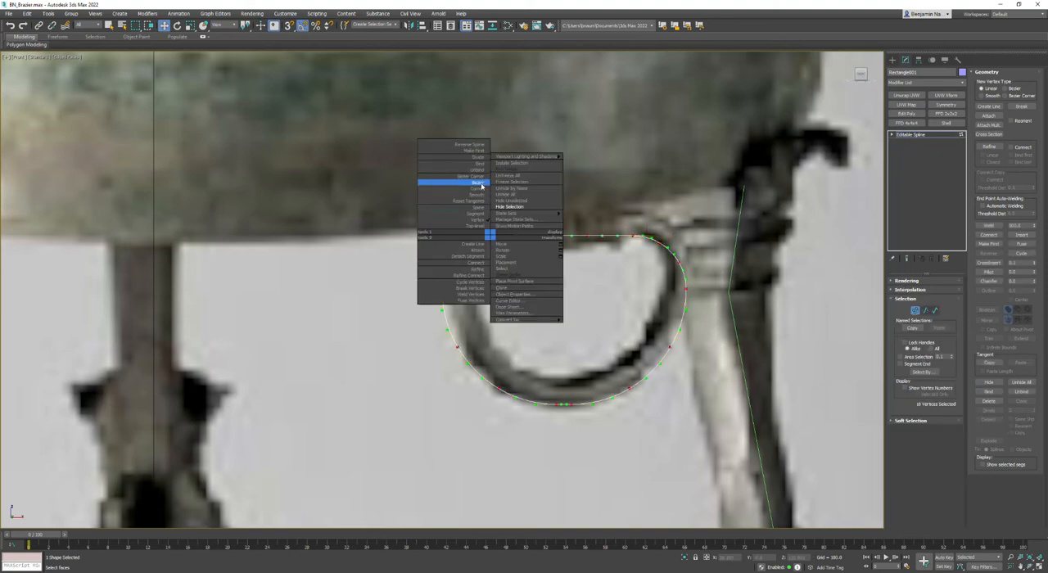
left_click(479, 186)
middle_click_drag(590, 322, 559, 329)
scroll(560, 329, "down", 2)
left_click(636, 450)
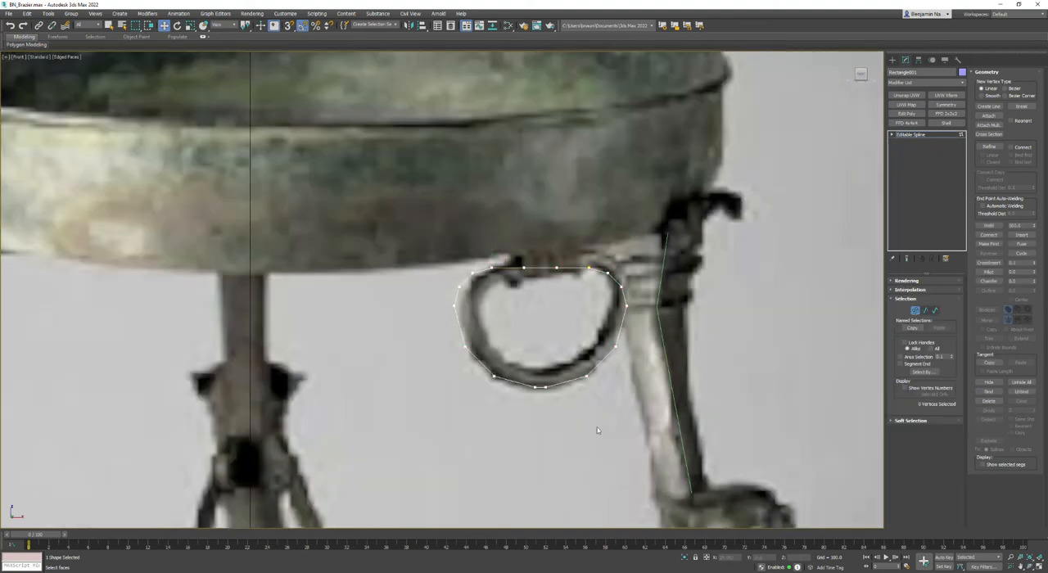
scroll(569, 429, "up", 2)
- Enable the ring spline's rendered thickness in the viewport and convert the ring to an editable poly
left_click(905, 281)
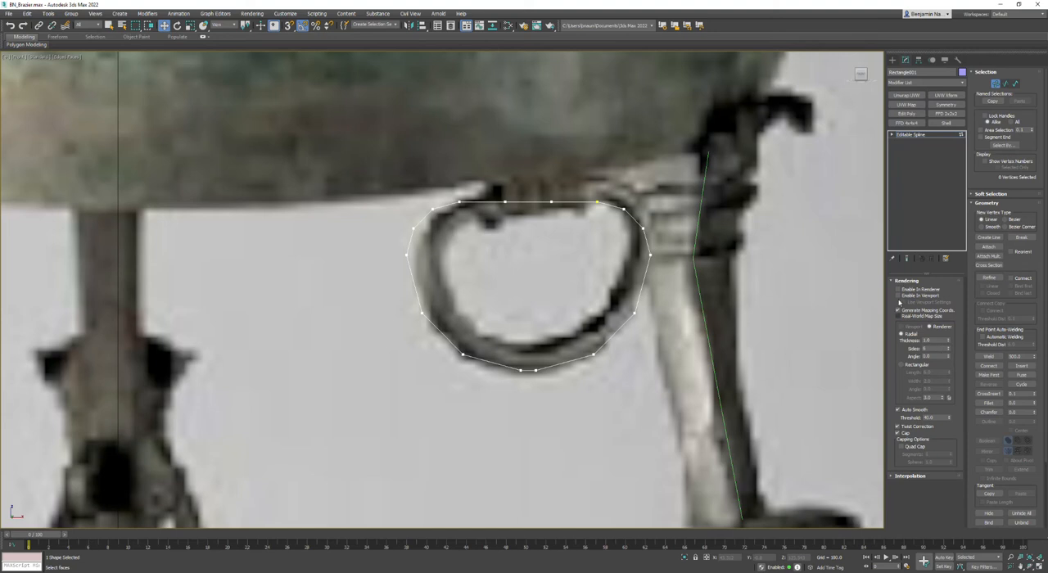
left_click(899, 296)
scroll(493, 269, "down", 2)
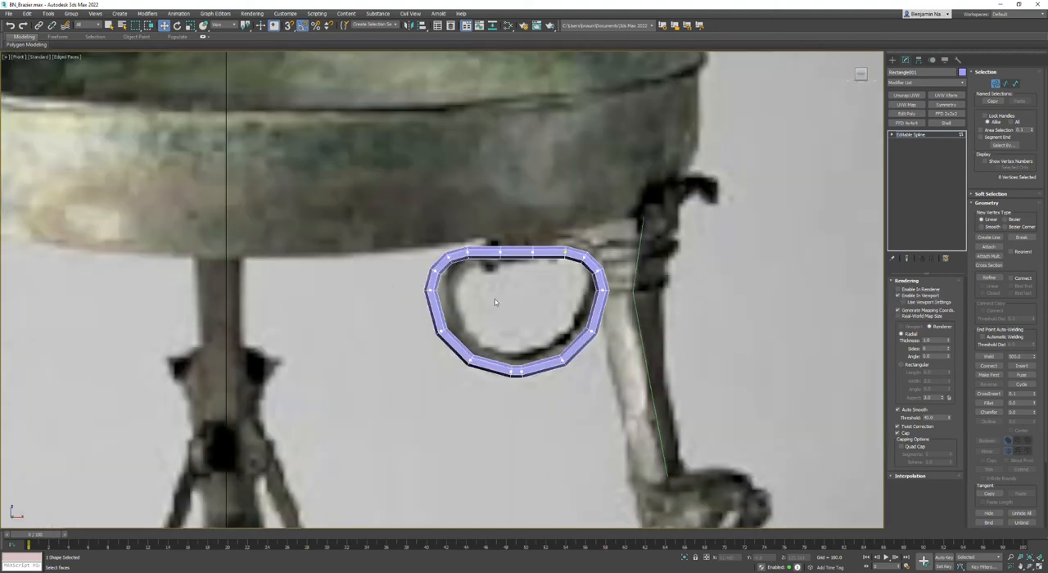
scroll(475, 322, "up", 2)
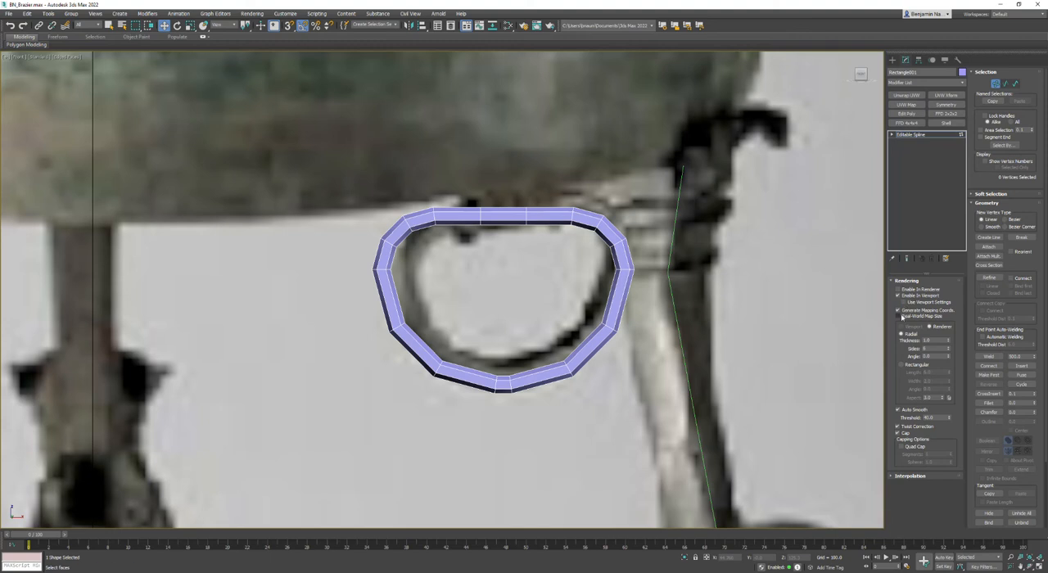
right_click(496, 208)
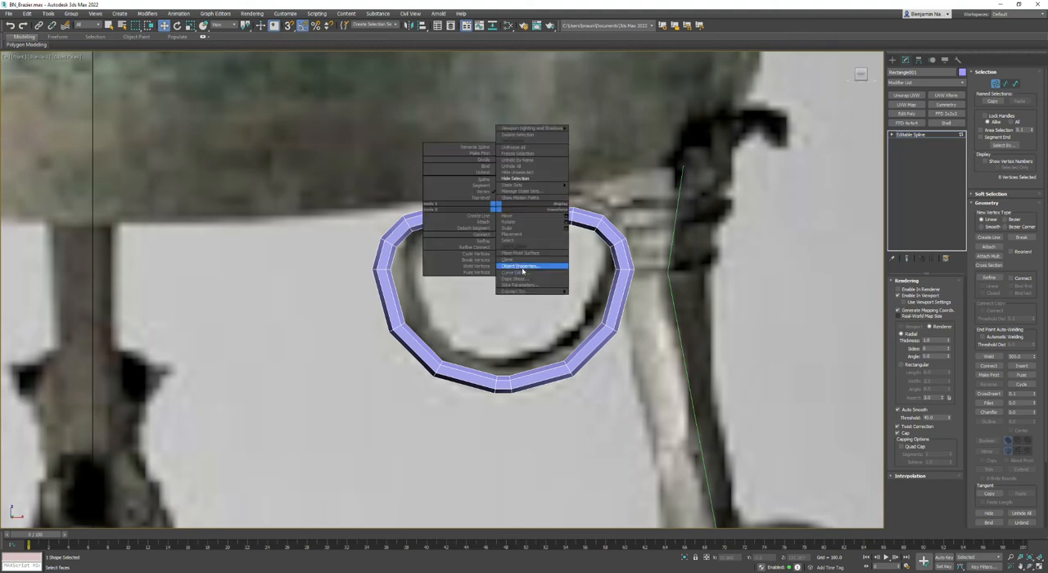
mouse_move(524, 292)
left_click(606, 309)
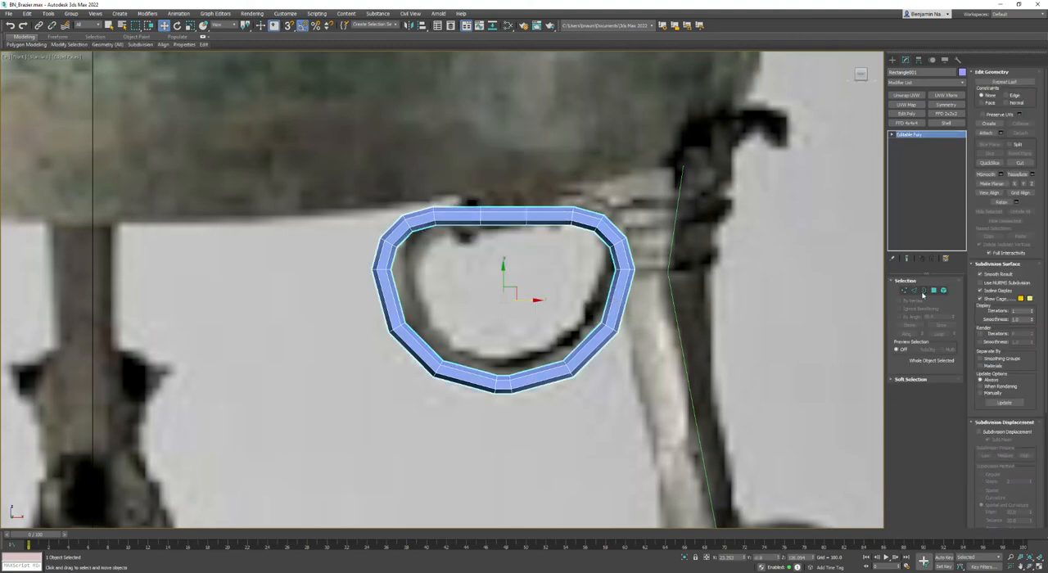
- Extrude the polygons around the ring's straight upper middle section along local normals with a height of 0.5
left_click(934, 290)
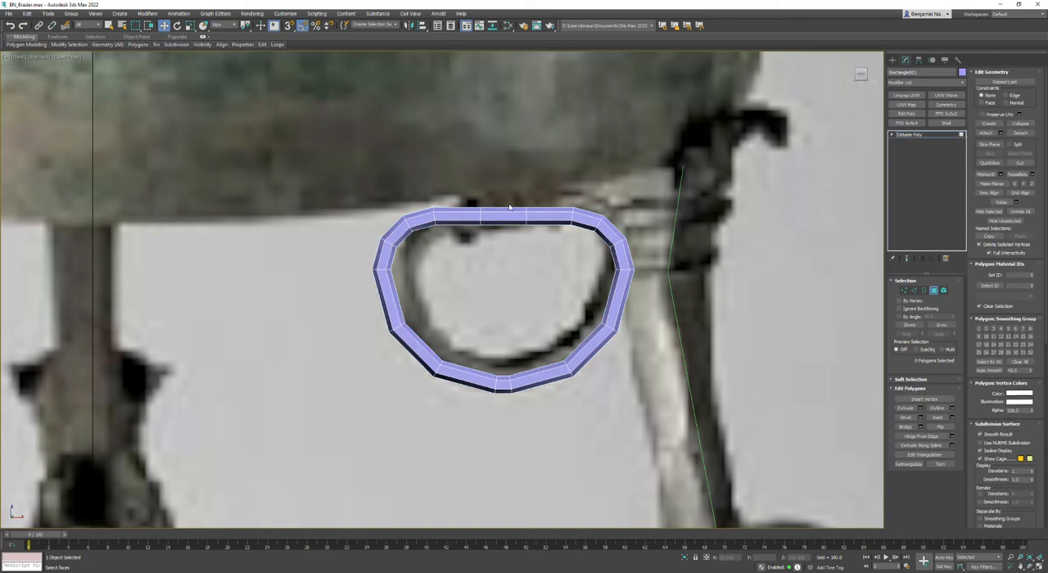
left_click(503, 216)
left_click_drag(531, 217, 560, 219)
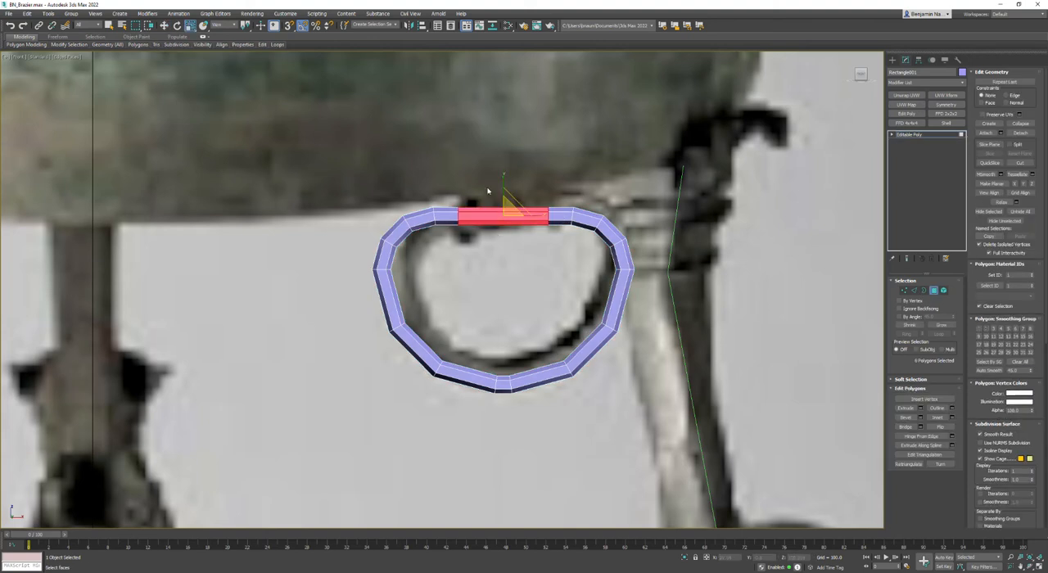
key("alt+w")
middle_click_drag(601, 387, 696, 312, "alt")
key("z")
key("z")
scroll(576, 351, "down", 7)
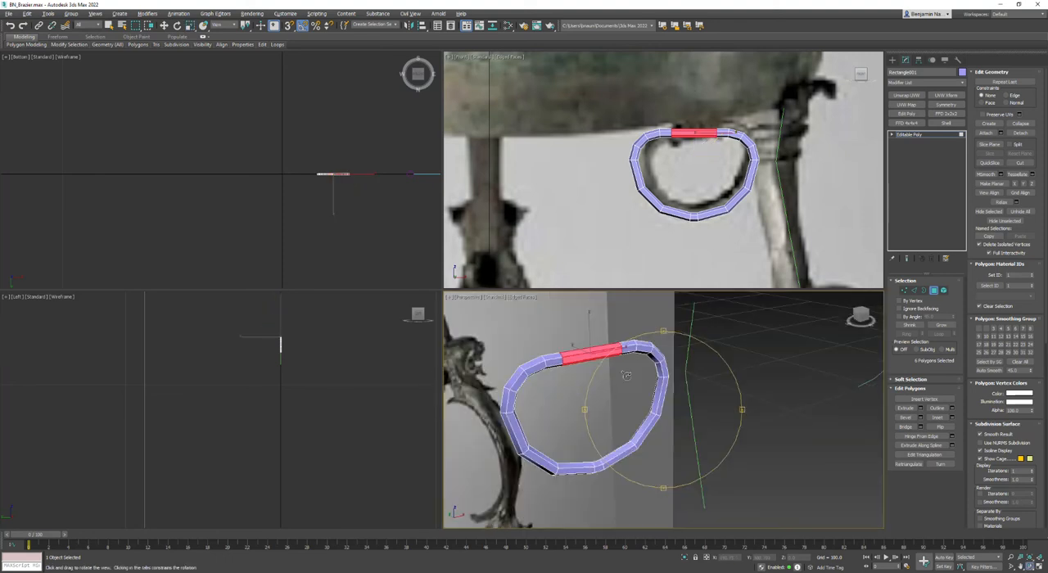
left_click(920, 408)
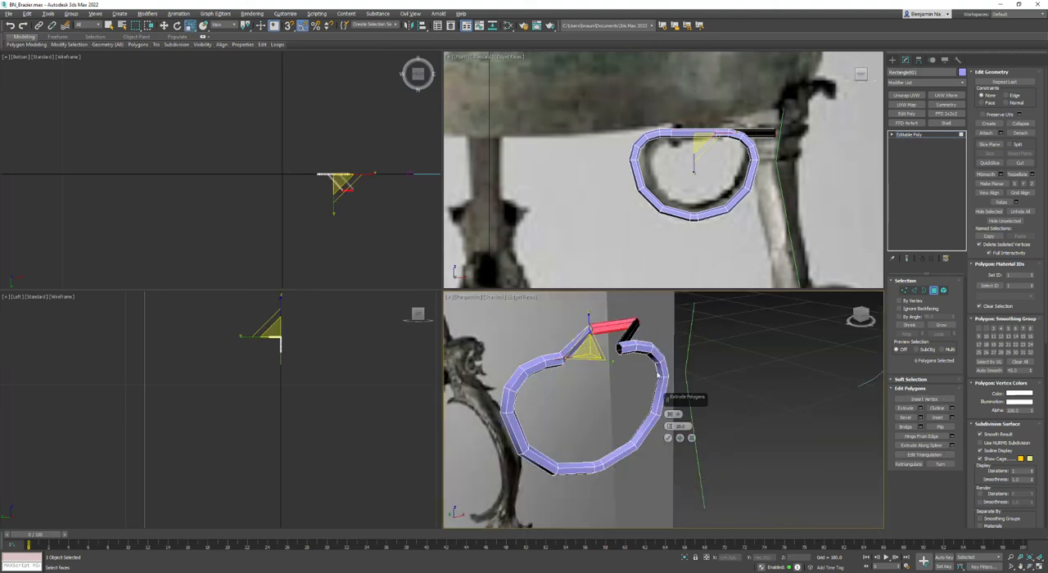
left_click(681, 414)
left_click(697, 428)
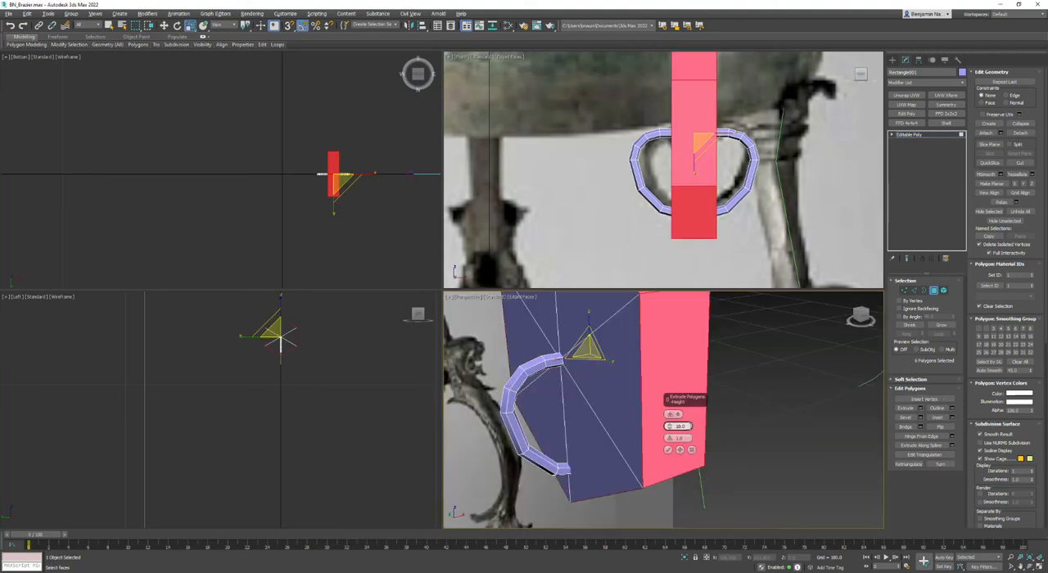
left_click_drag(690, 427, 480, 454)
type("1")
key("Return")
type("0.5")
key("Return")
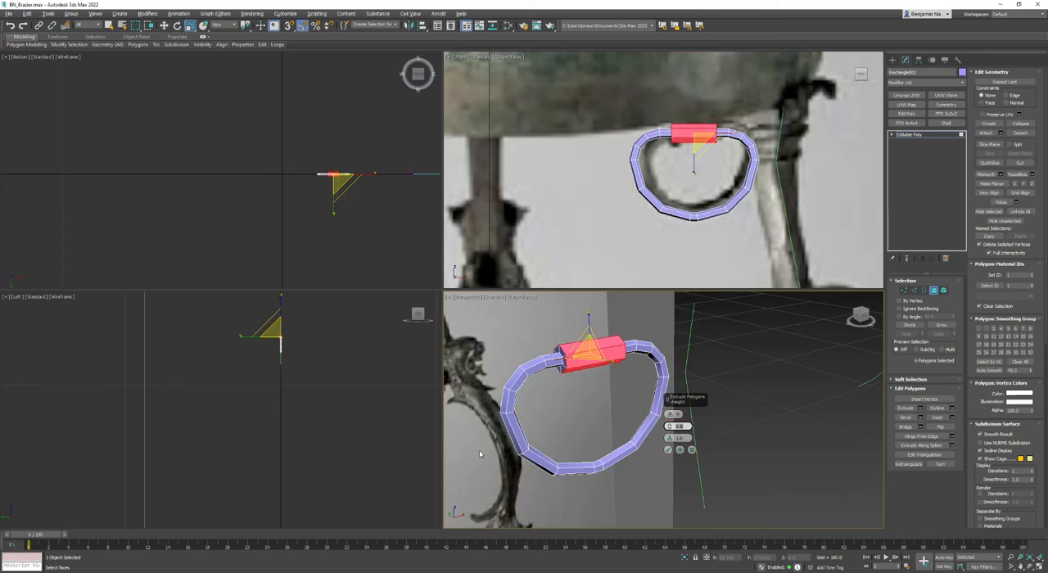
left_click(670, 452)
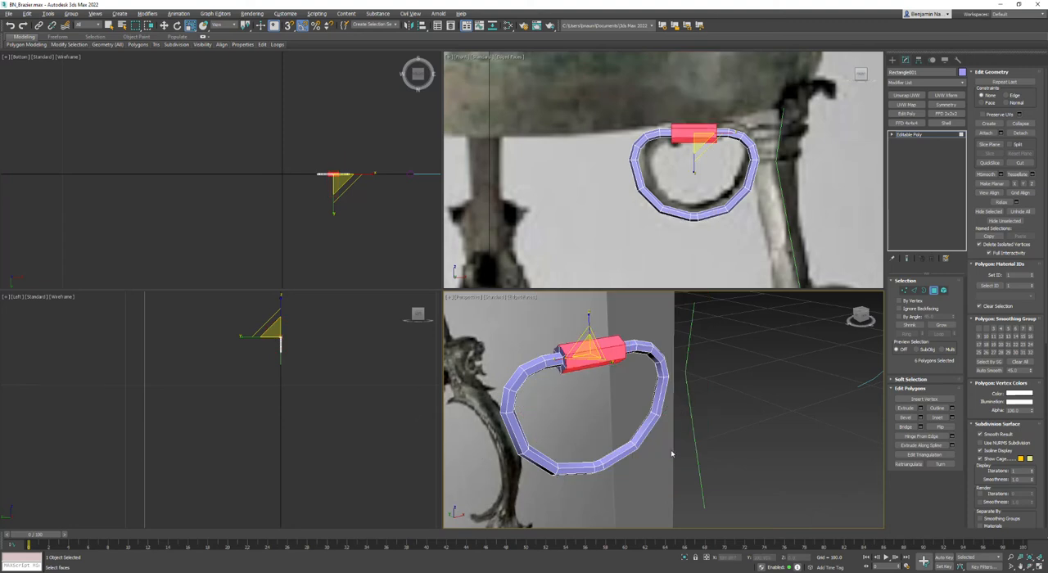
- Scale the extruded hinge block slightly narrower along its length and convert the ring to an editable poly again
middle_click_drag(697, 128, 696, 166)
scroll(696, 165, "up", 4)
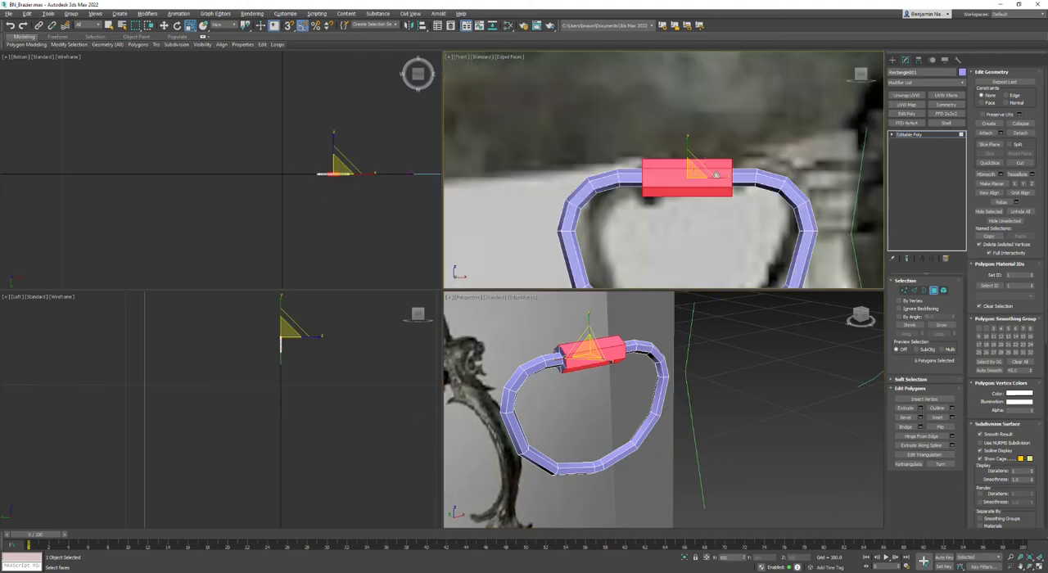
left_click_drag(726, 178, 718, 178)
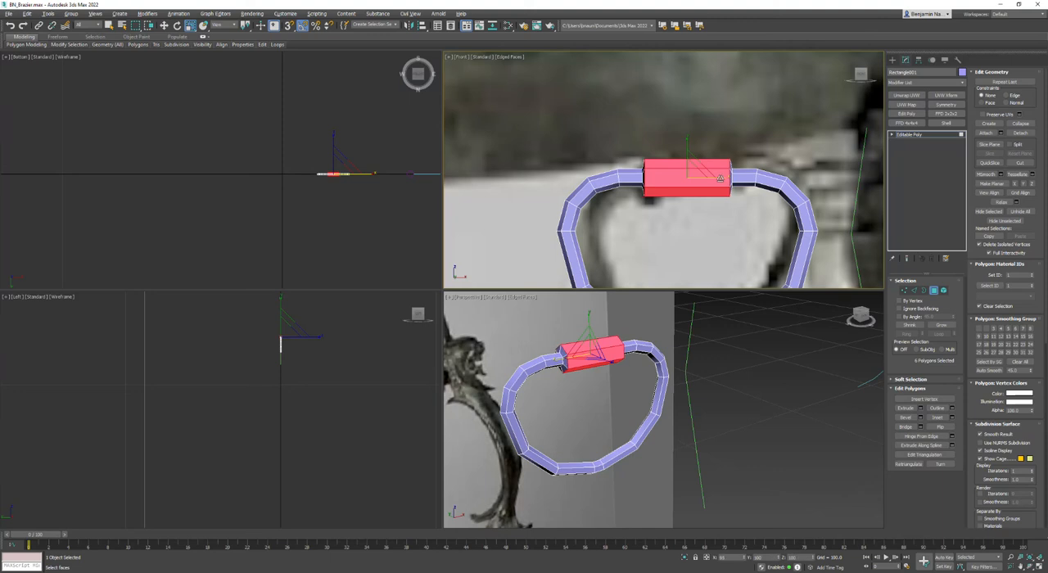
right_click(716, 176)
mouse_move(745, 263)
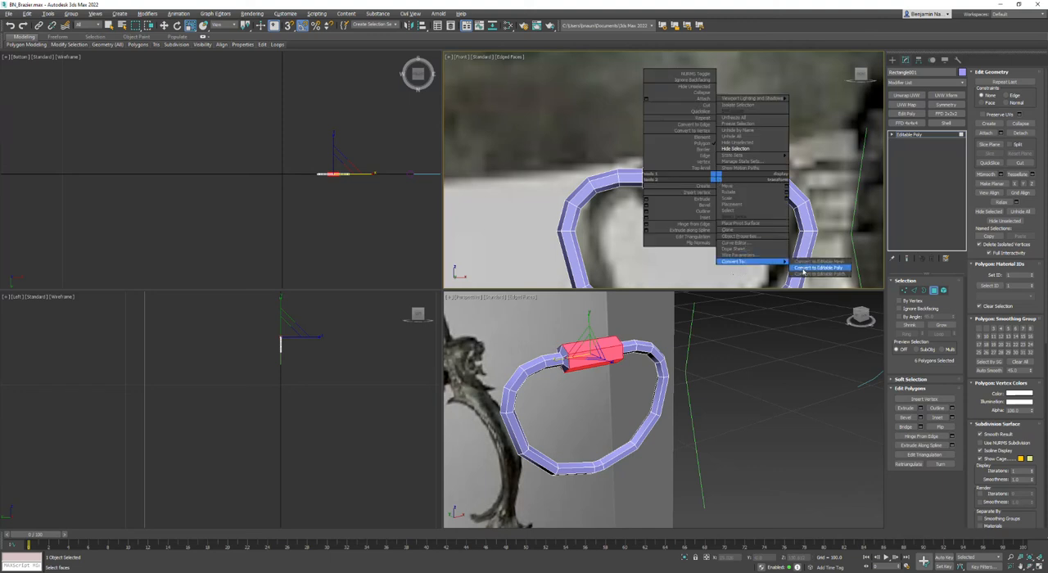
left_click(819, 268)
- Add an edge loop with Flow Connect across the long segment on each side of the ring
scroll(761, 200, "down", 4)
key("2")
left_click_drag(767, 190, 585, 194)
mouse_move(247, 46)
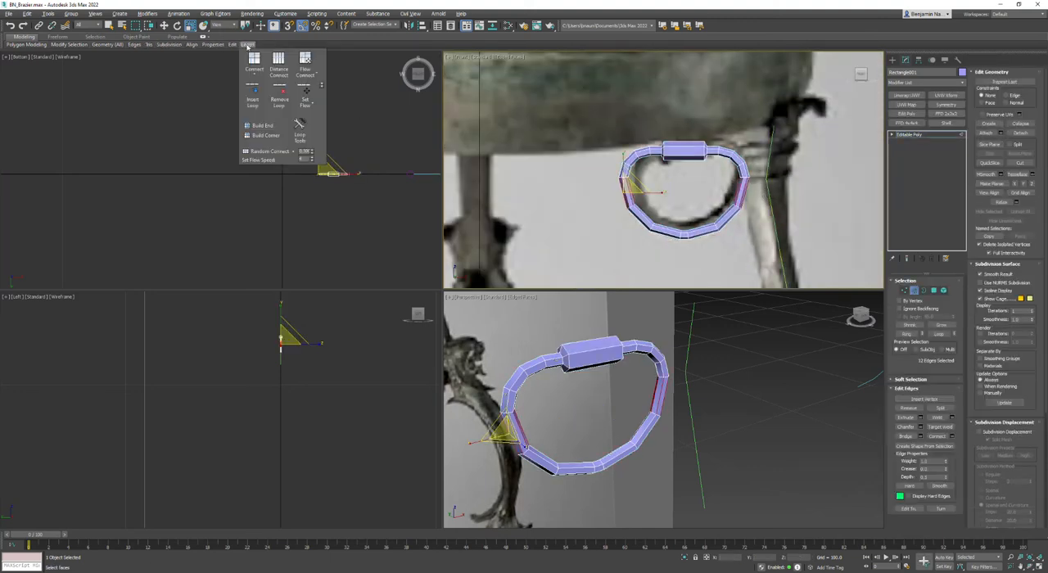
left_click(305, 60)
- Add an edge loop with Flow Connect across each of the ring's two lower diagonal segments
left_click(642, 219)
left_click(725, 216, "ctrl")
left_click(660, 226, "ctrl")
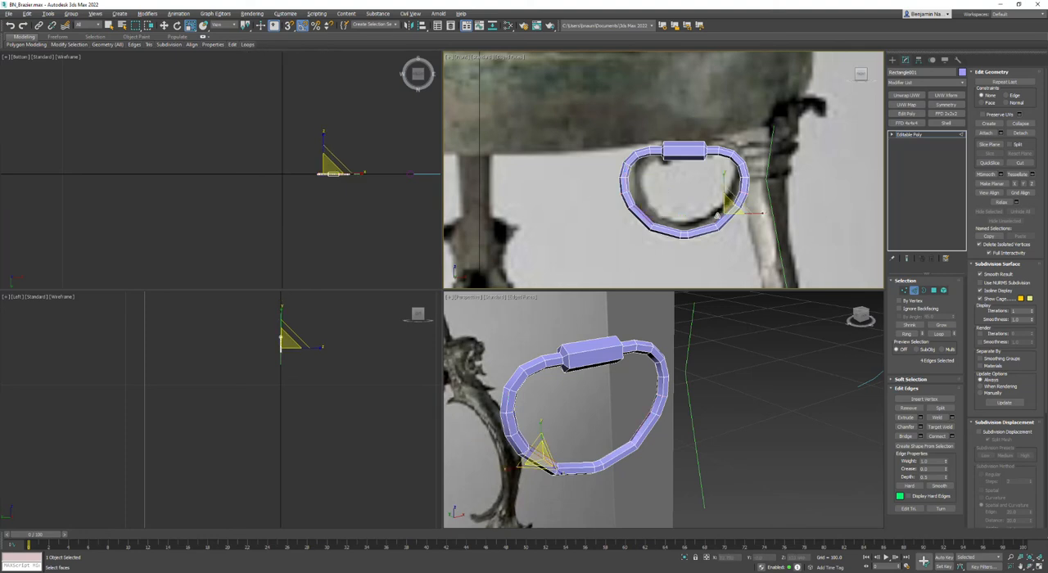
left_click(725, 214)
scroll(729, 215, "up", 2)
left_click(724, 209)
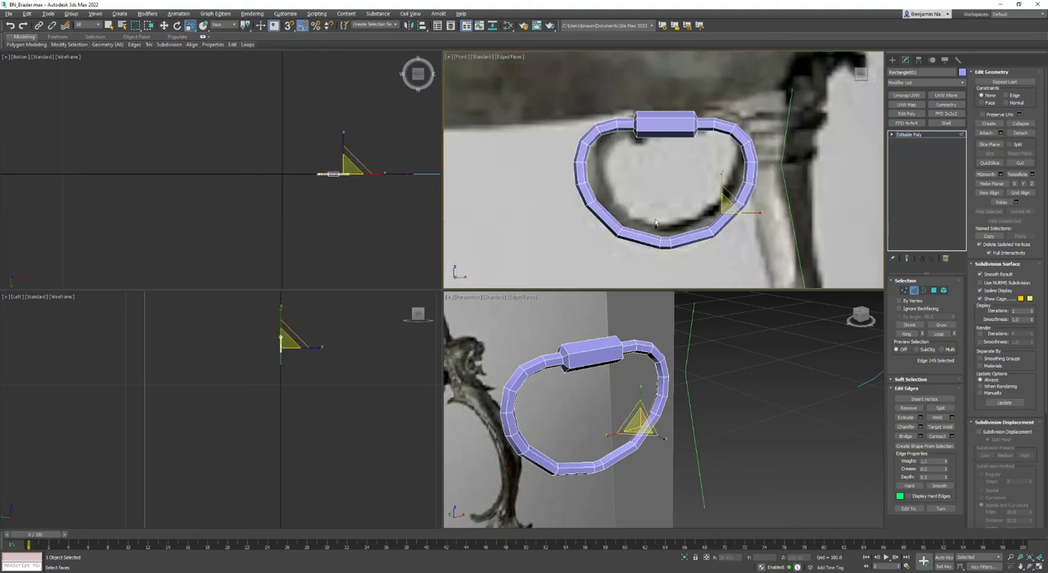
left_click(604, 212, "shift")
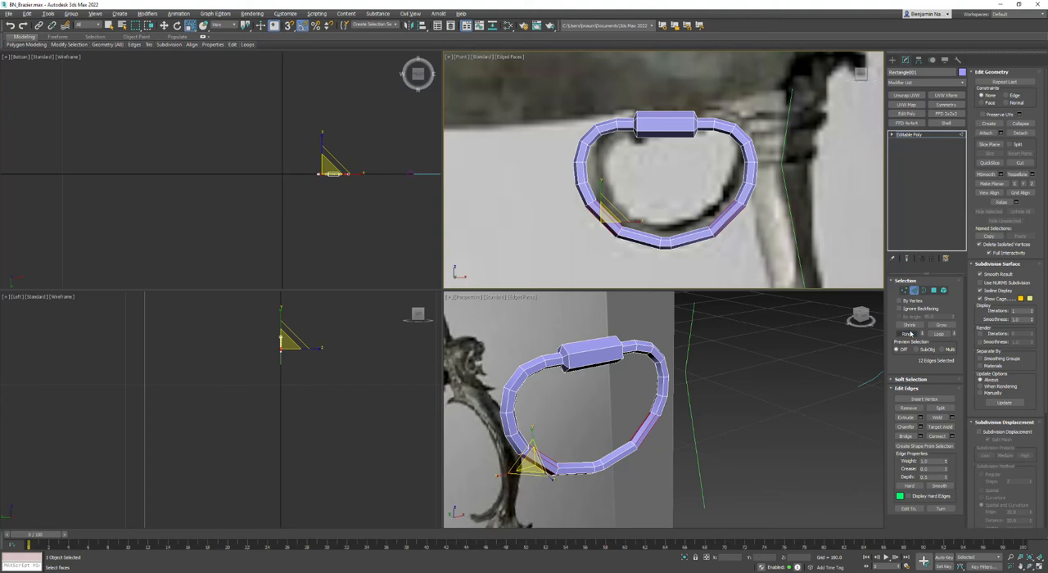
mouse_move(248, 45)
left_click(306, 63)
left_click(509, 222)
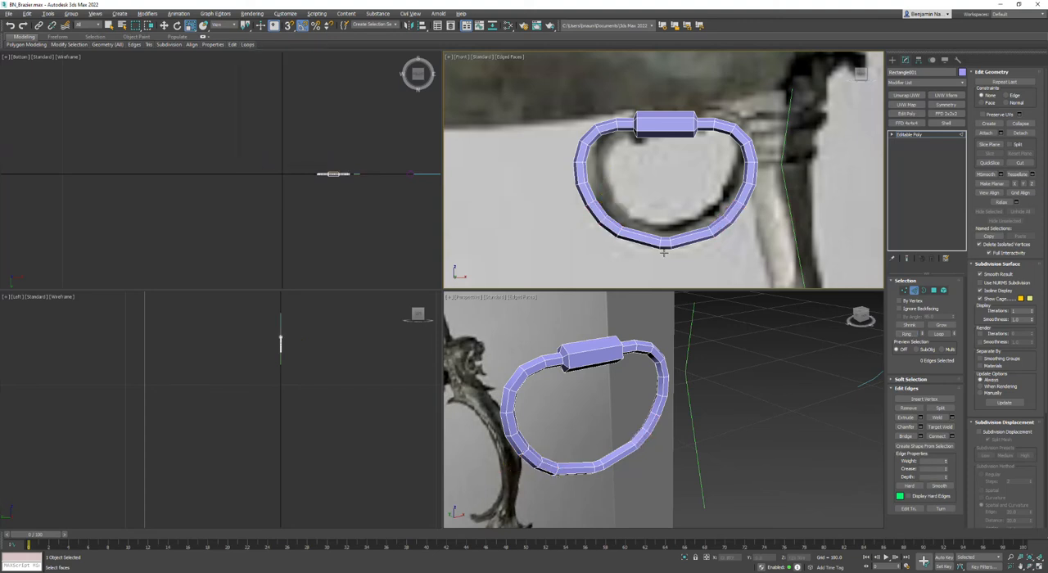
- Set the whole ring's X position to 0 and unhide all objects to bring back the brazier
scroll(664, 252, "down", 4)
scroll(594, 390, "down", 5)
key("alt+w")
key("alt+w")
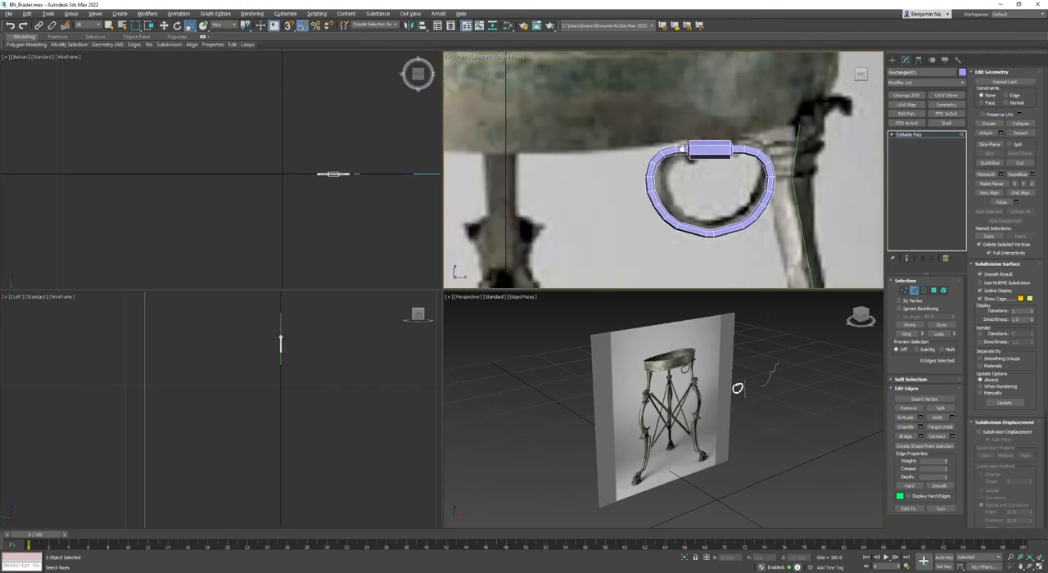
left_click(914, 291)
key("w")
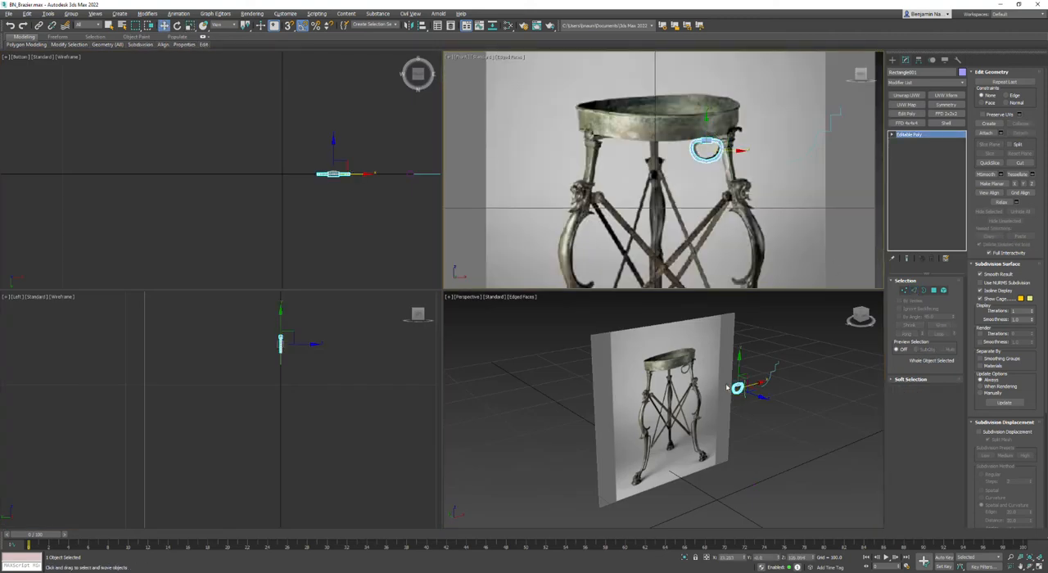
double_click(728, 558)
type("0")
key("Return")
middle_click_drag(295, 188, 283, 202)
right_click(298, 198)
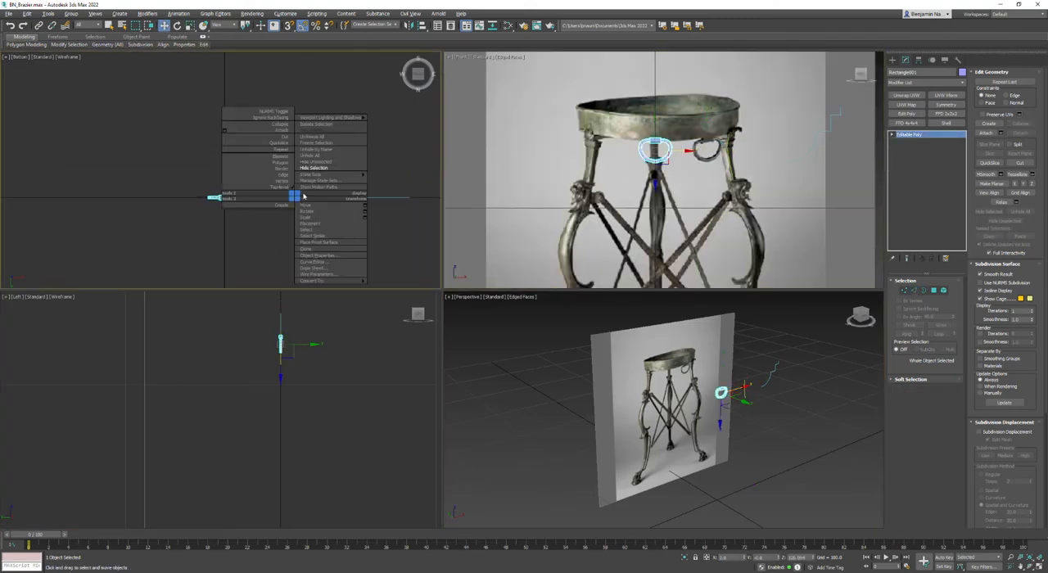
left_click(328, 157)
- Move the ring beneath the bowl's side midway between two legs and rotate it 90 degrees to face outward
middle_click_drag(318, 221, 334, 217)
left_click_drag(320, 210, 269, 190)
key("e")
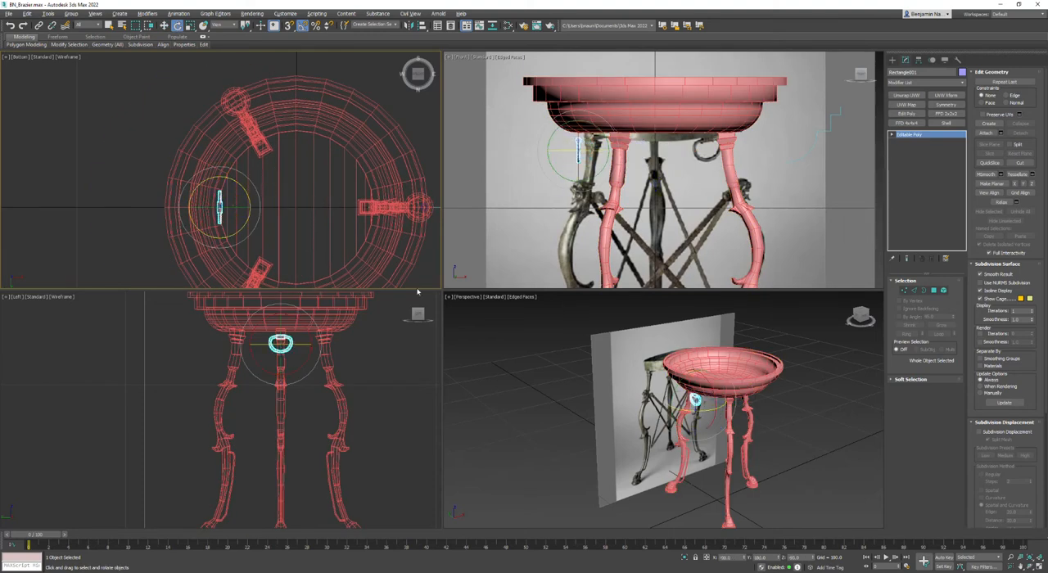
- Raise the ring slightly so its hinge block meets the underside of the bowl
middle_click(608, 309)
key("alt+w")
scroll(540, 298, "up", 5)
middle_click_drag(486, 301, 417, 174, "alt")
key("w")
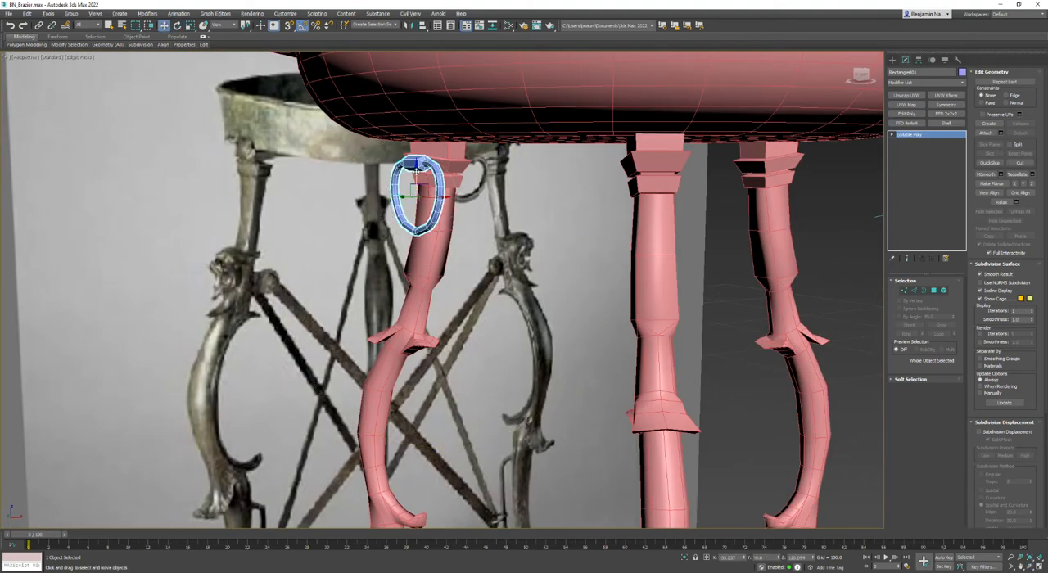
left_click_drag(416, 165, 419, 149)
scroll(423, 166, "down", 5)
middle_click_drag(424, 166, 458, 352, "alt")
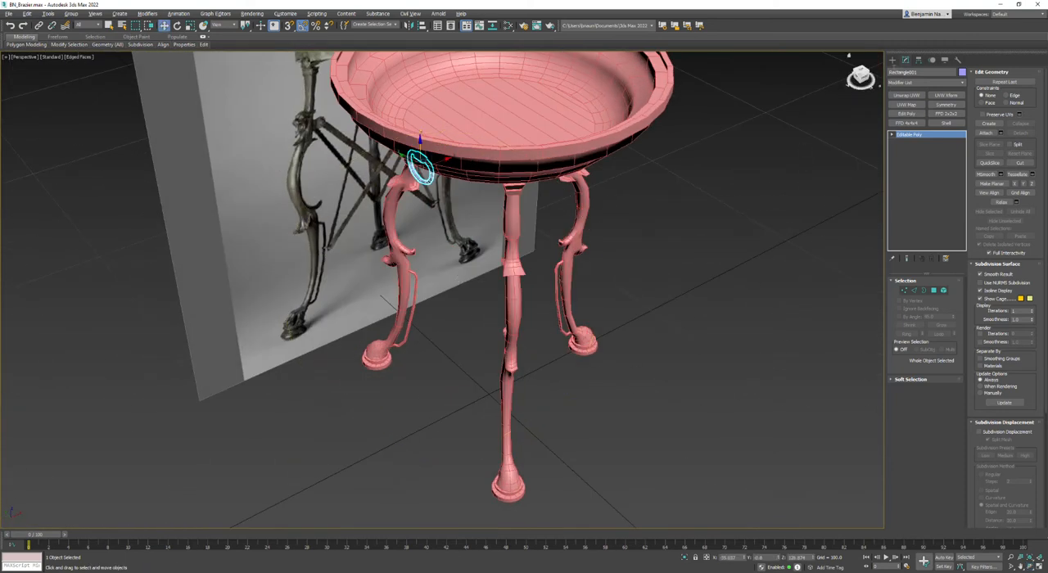
- Create a flat square box around the brazier's feet and convert it to an editable poly
left_click(893, 60)
left_click(906, 116)
left_click_drag(295, 341, 732, 379)
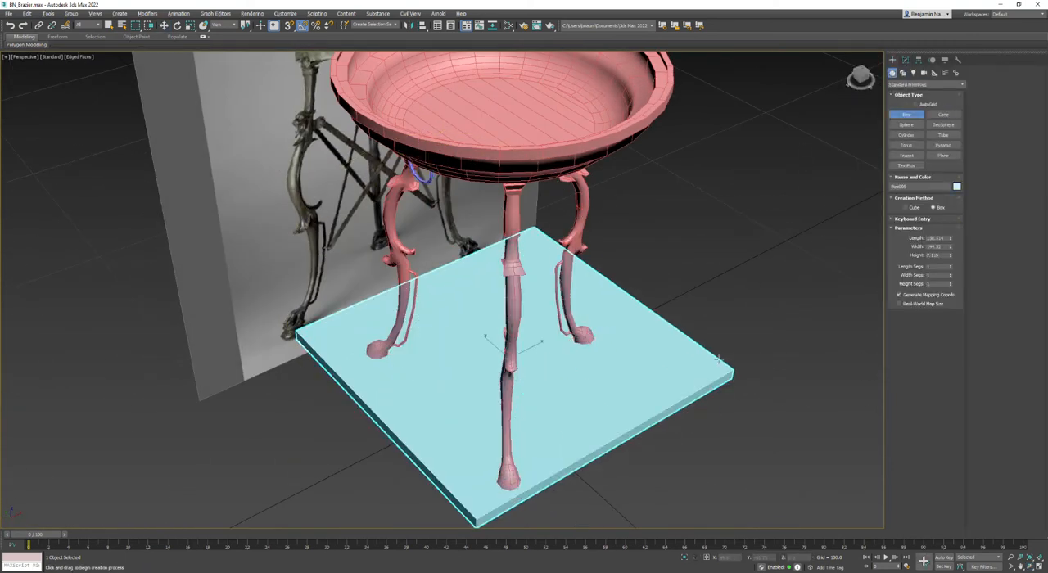
left_click(712, 323)
right_click(712, 323)
right_click(713, 323)
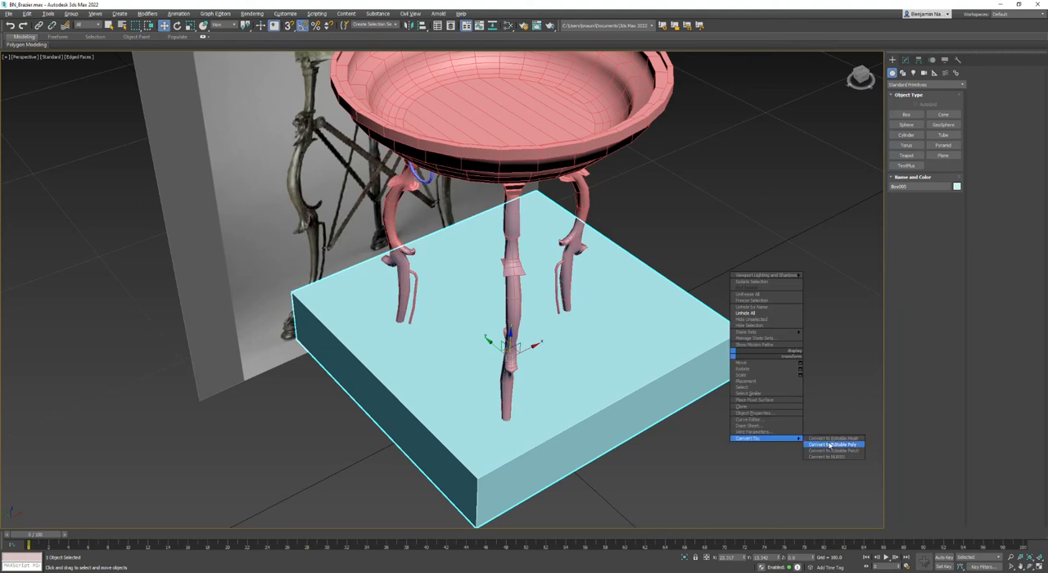
left_click(831, 445)
- Center the box at the origin by setting its X and Y positions to 0
double_click(730, 558)
type("0")
key("Tab")
type("0")
key("Return")
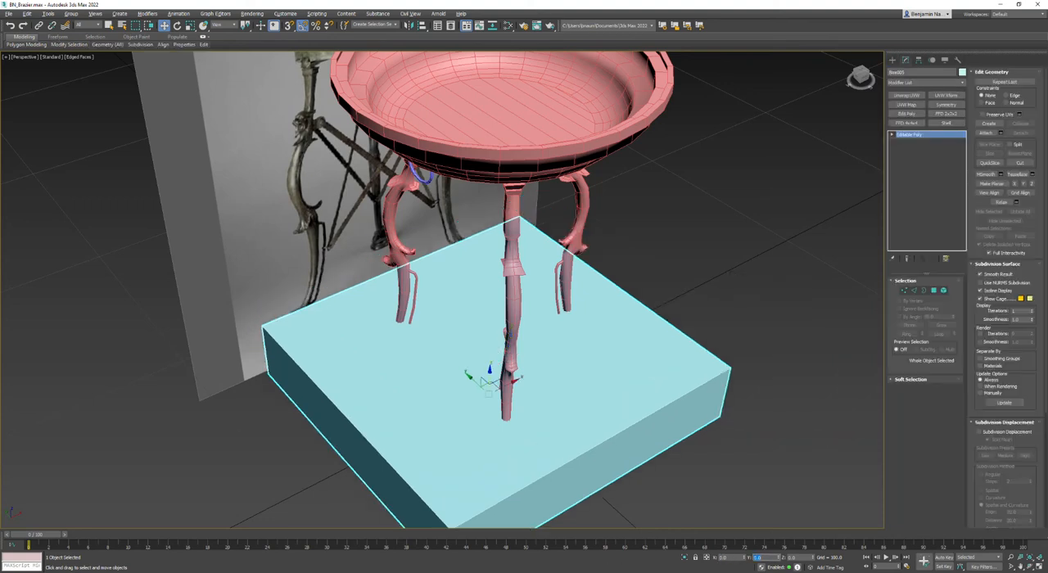
- Attach the ring handle to the box and delete the box element, leaving only the ring
left_click(986, 133)
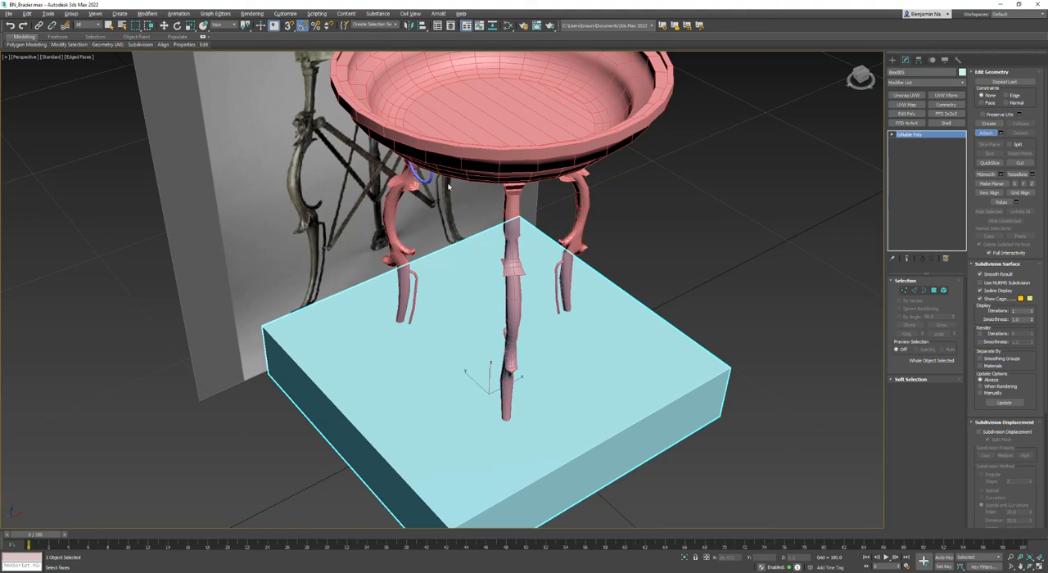
left_click(420, 168)
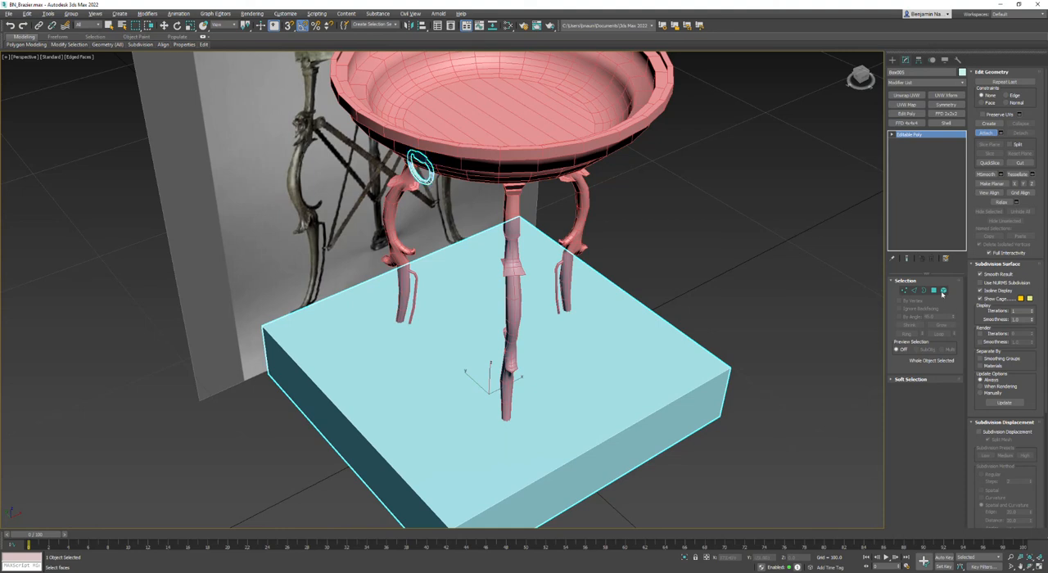
left_click(943, 290)
left_click(661, 358)
key("Delete")
- Try Auto Smooth on all of the ring handle's polygons and check the shading without edges
middle_click_drag(584, 319, 454, 237, "alt")
scroll(451, 228, "up", 4)
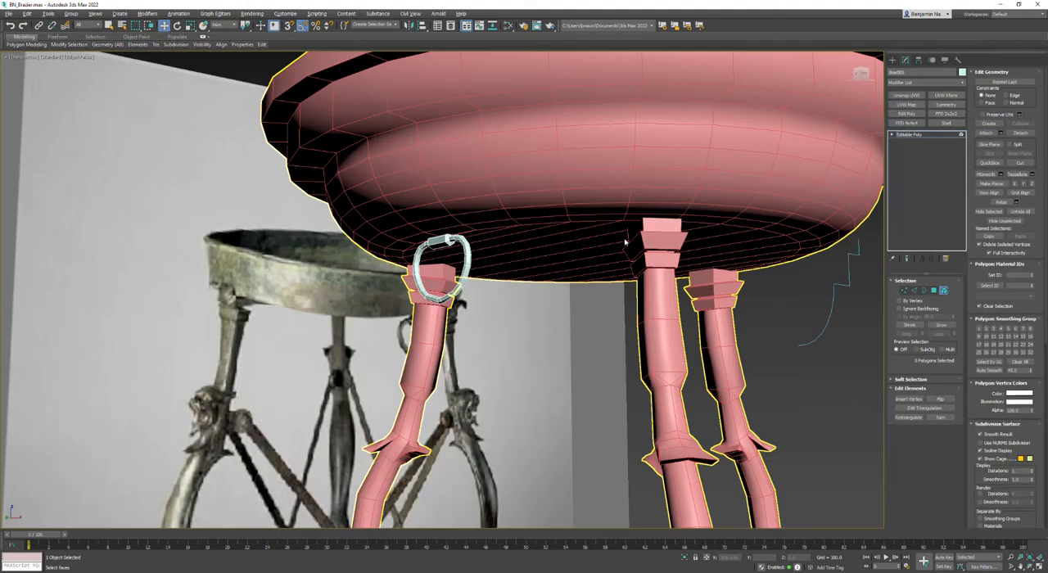
key("ctrl+a")
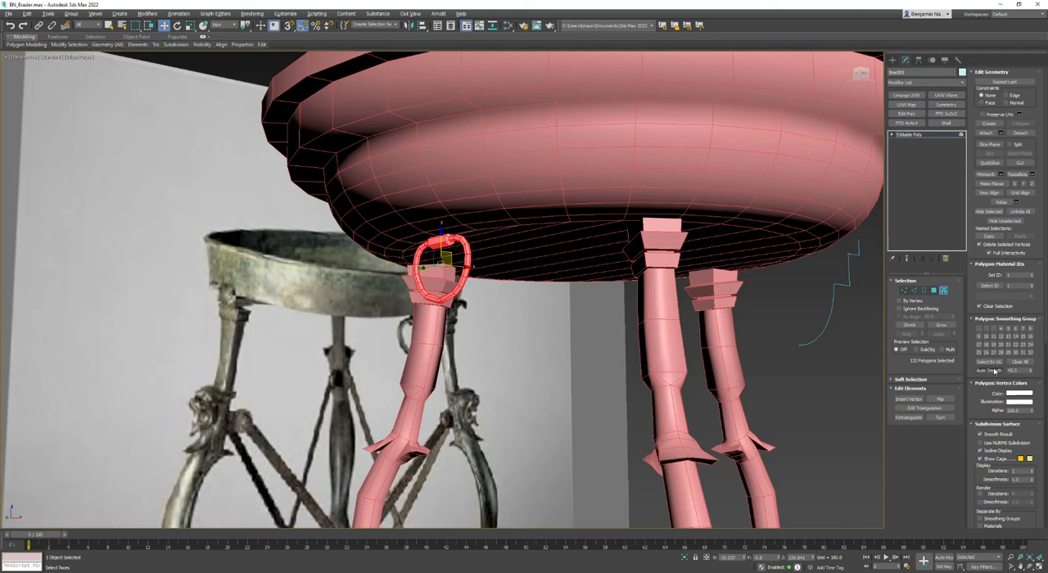
left_click(797, 395)
scroll(488, 321, "up", 6)
key("F4")
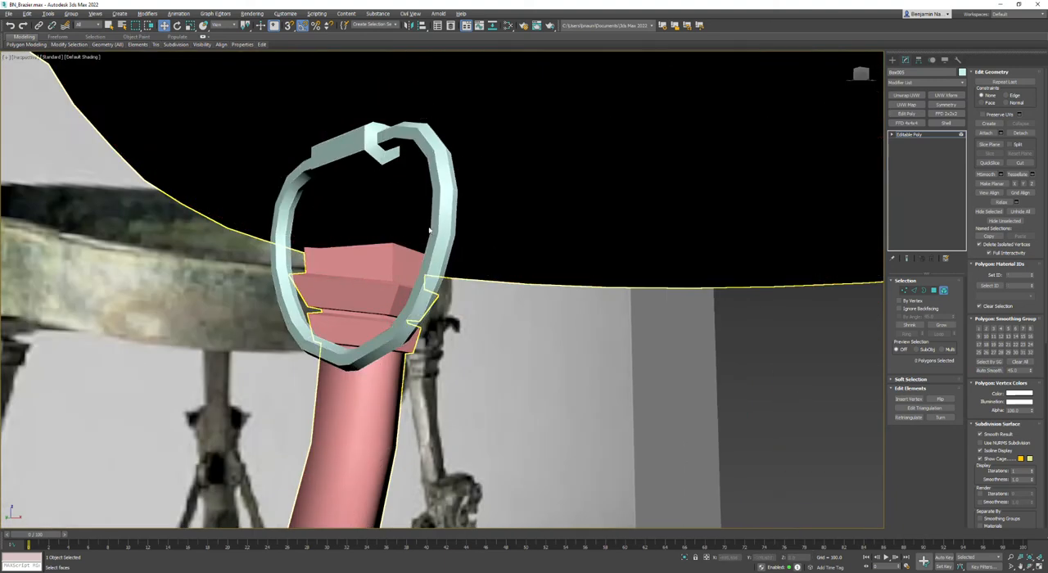
scroll(429, 228, "down", 3)
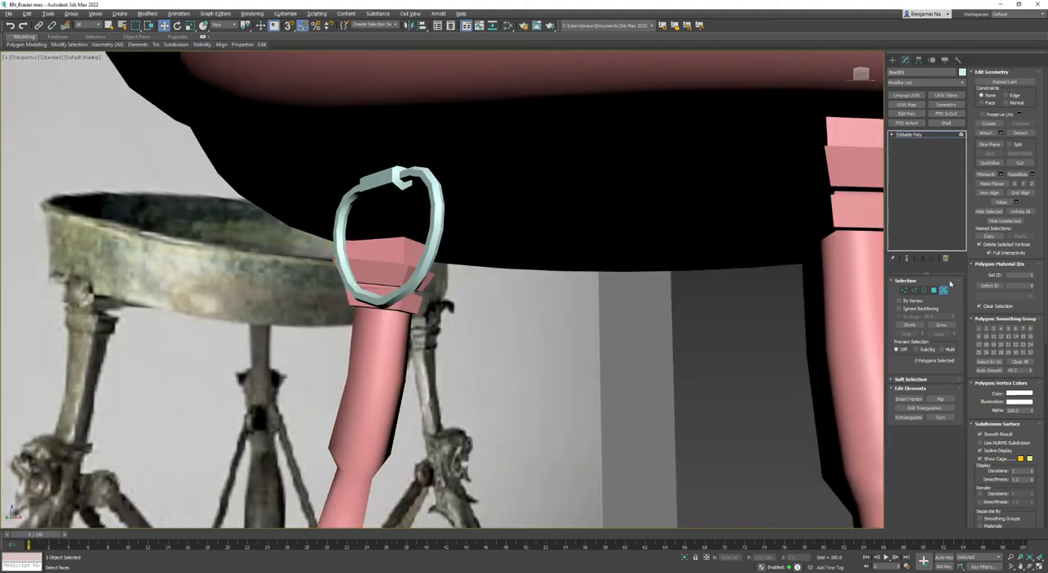
- Clear the smoothing groups on all of the ring handle's polygons and assign them to smoothing group 1
key("ctrl+a")
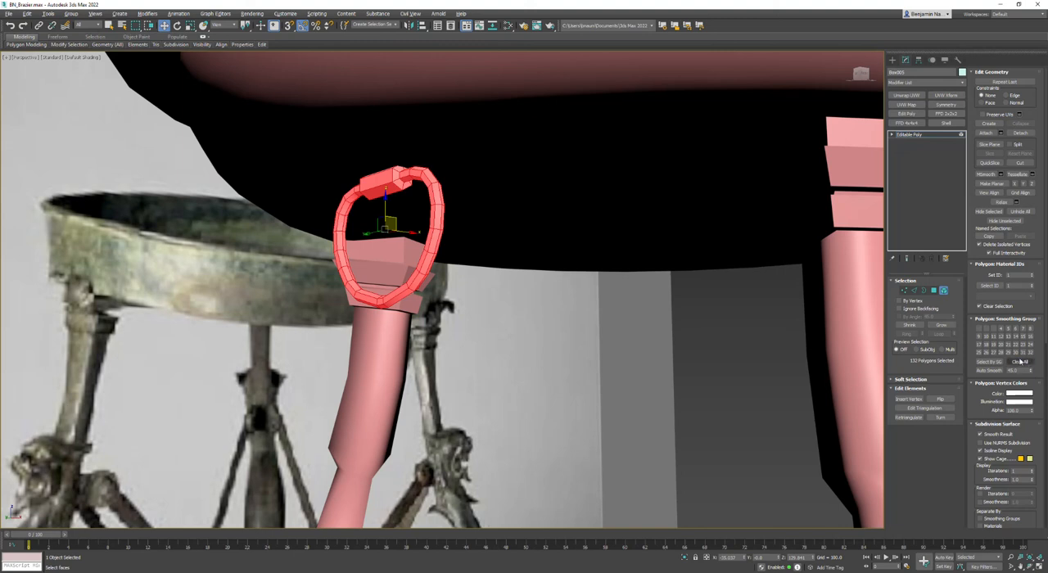
left_click(980, 330)
left_click(229, 185)
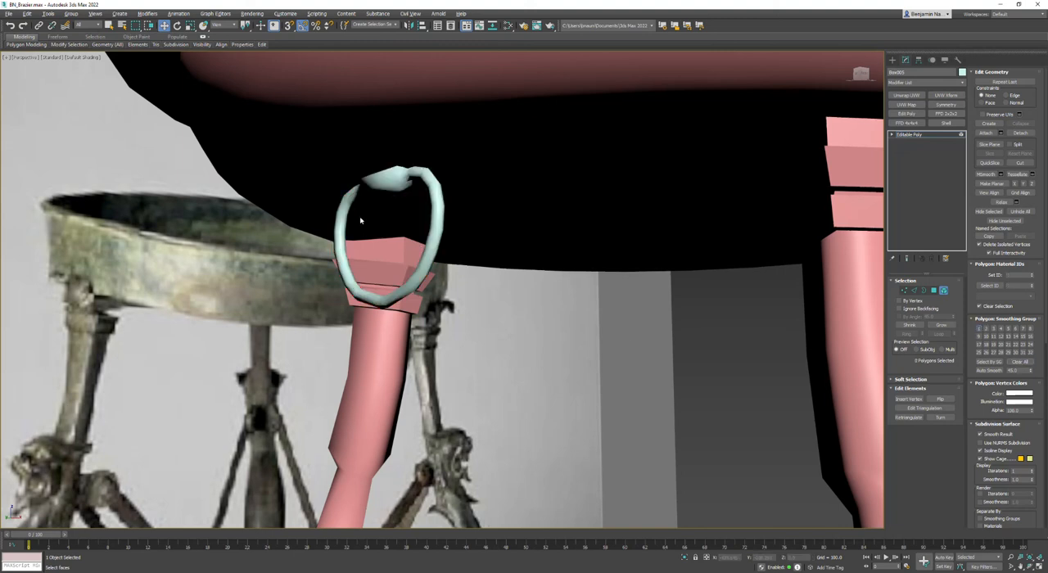
- Select the hinge block's side faces, grow the selection over its ends, and replace smoothing group 1 with group 2
scroll(359, 185, "up", 3)
left_click(391, 182)
key("F4")
key("4")
left_click(401, 182)
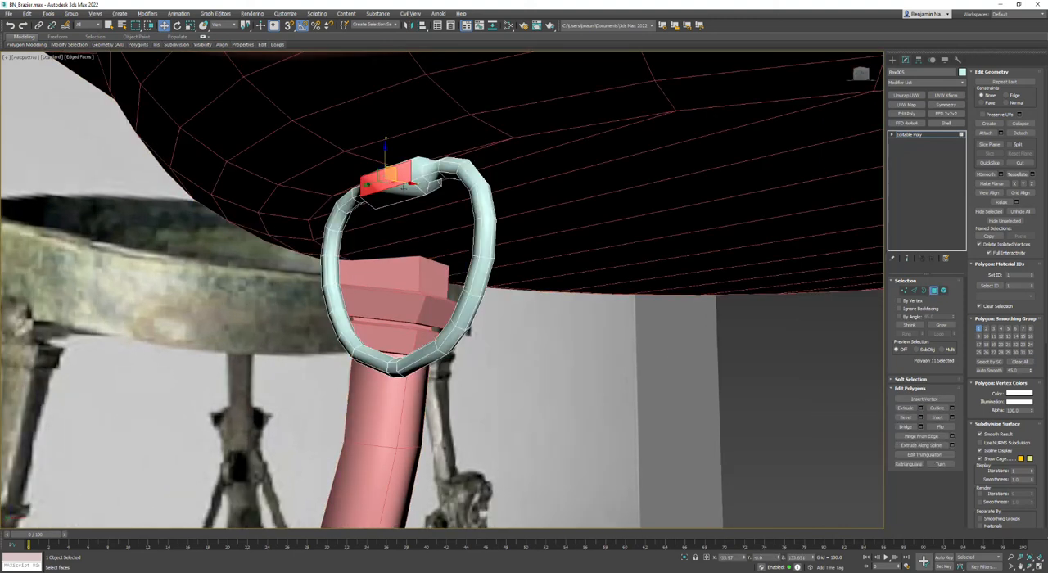
left_click(908, 290)
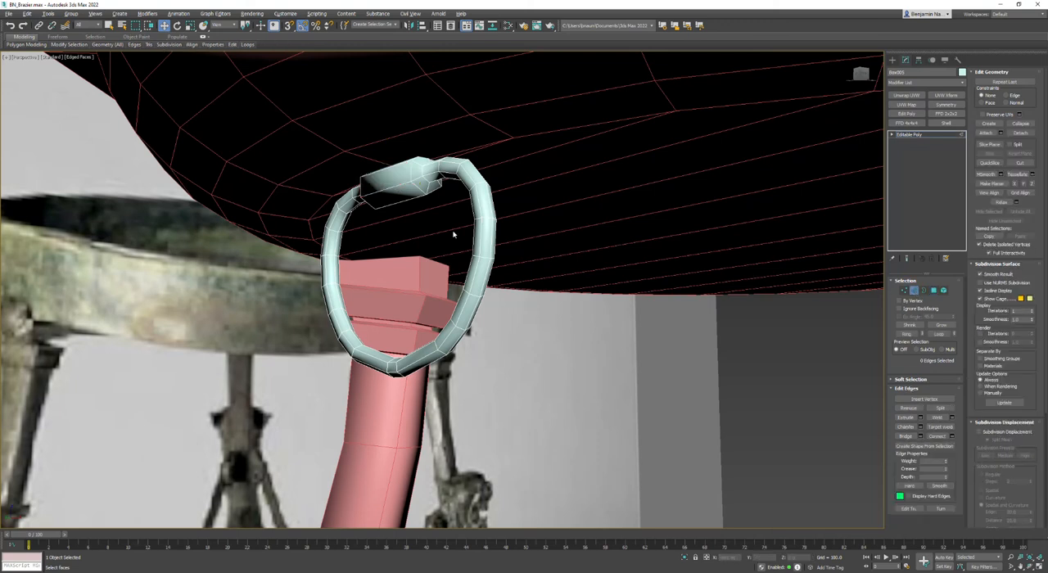
left_click(399, 183)
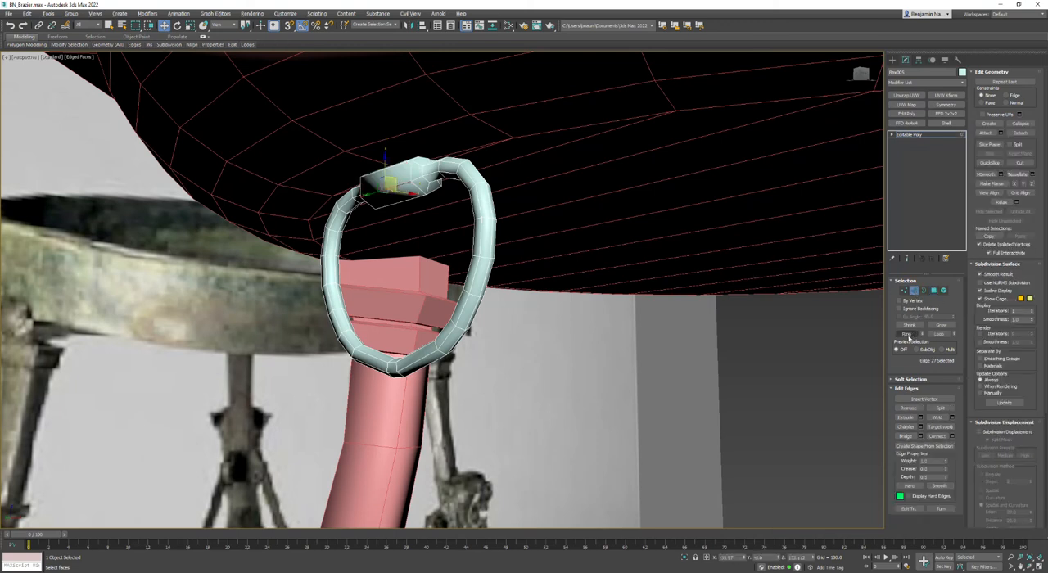
left_click(934, 291)
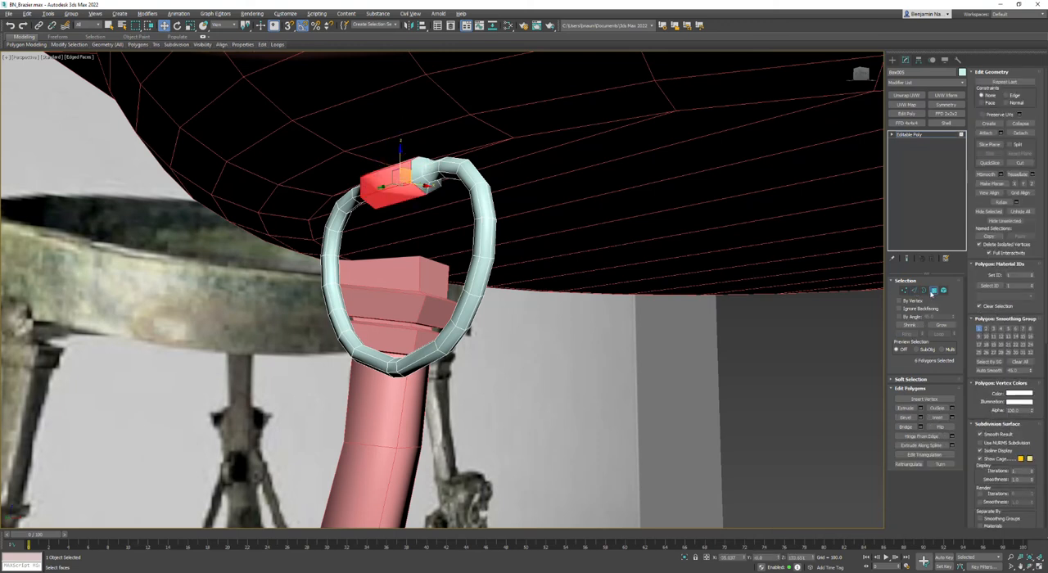
left_click(949, 326)
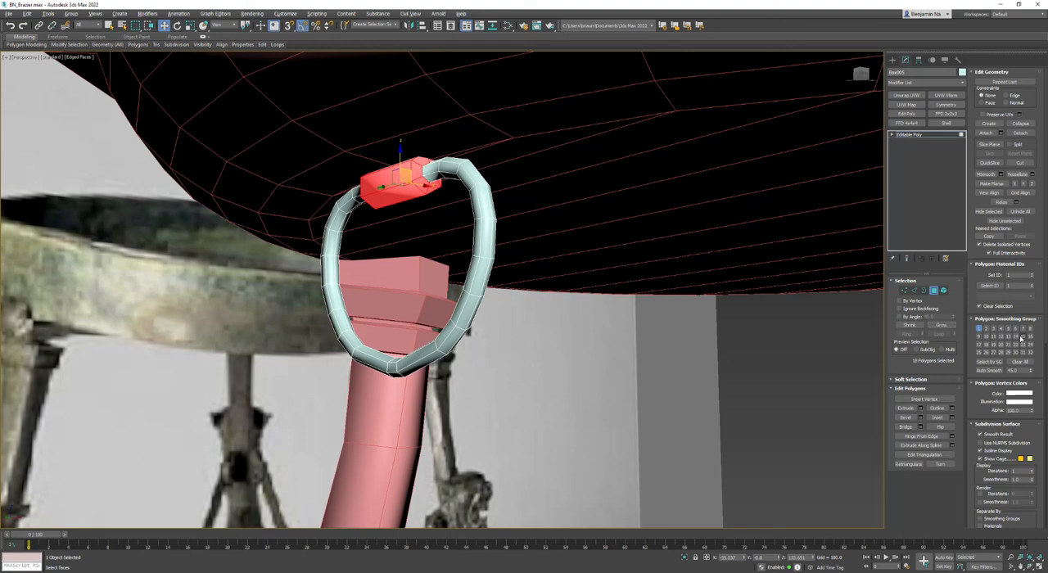
left_click(979, 328)
left_click(985, 330)
- Shrink the selection to the hinge block's side faces, assign smoothing group 3, and check the shading without edges
left_click(917, 327)
left_click(993, 329)
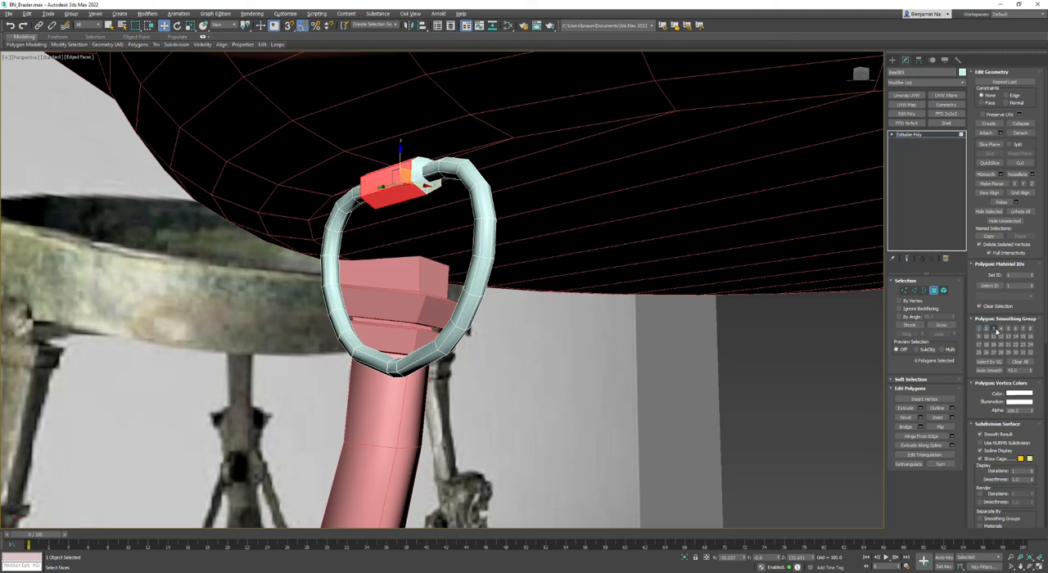
key("ctrl+d")
key("F4")
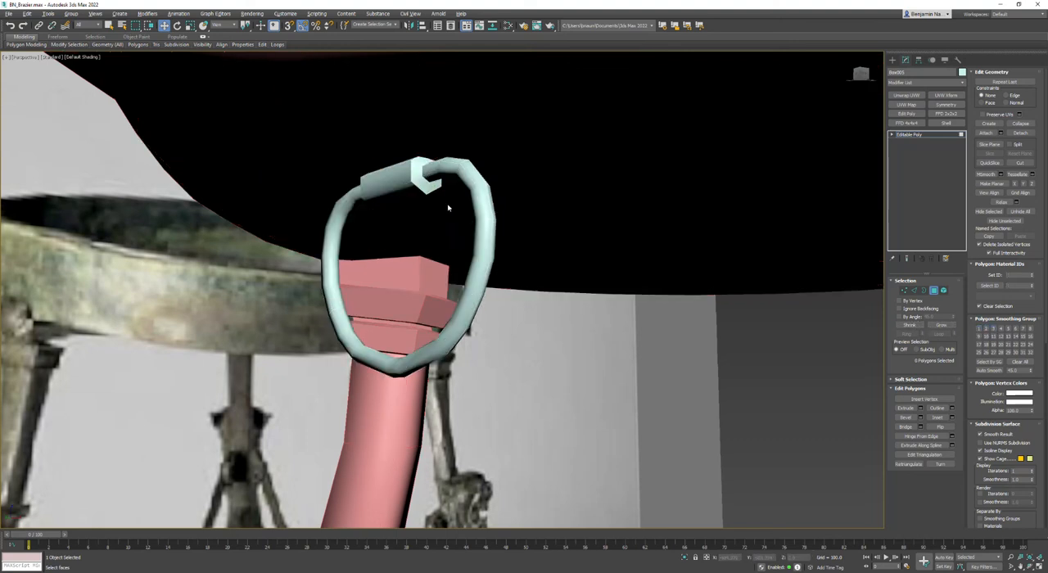
scroll(397, 191, "down", 5)
middle_click_drag(401, 192, 374, 240, "alt")
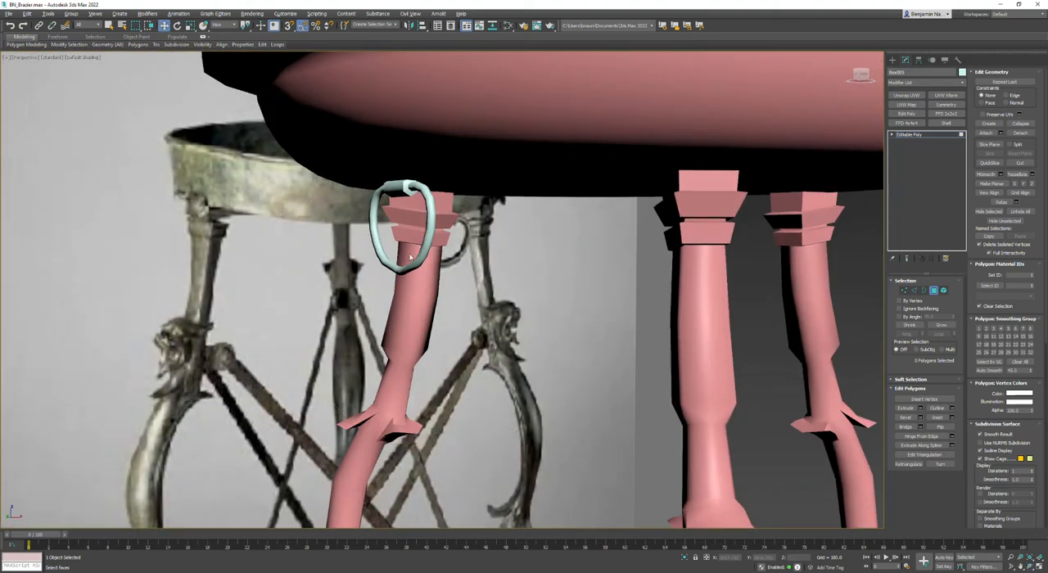
- Add an Unwrap UVW modifier to the ring handle, open the UV Editor and select the ring by element
scroll(412, 258, "down", 3)
left_click(907, 95)
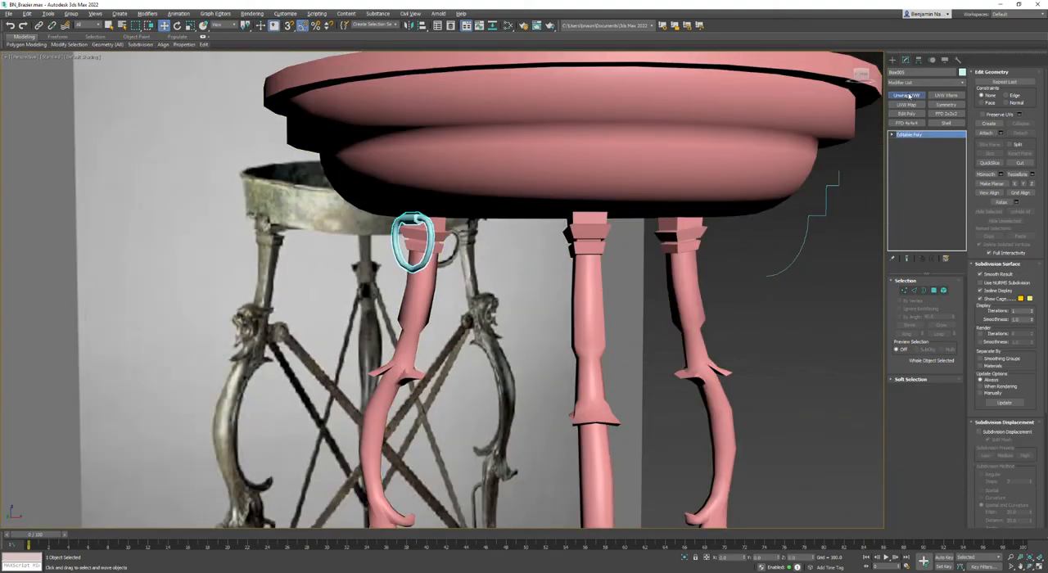
left_click(924, 452)
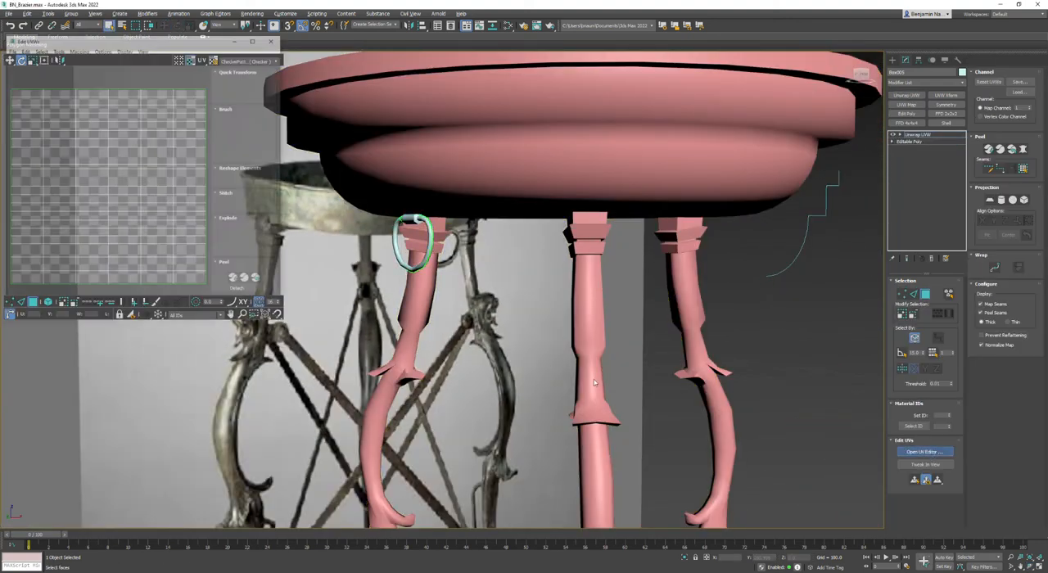
left_click(949, 295)
left_click(411, 219)
- Apply a planar projection to the ring's UVs, comparing the alignments and settling on the X axis
left_click(990, 200)
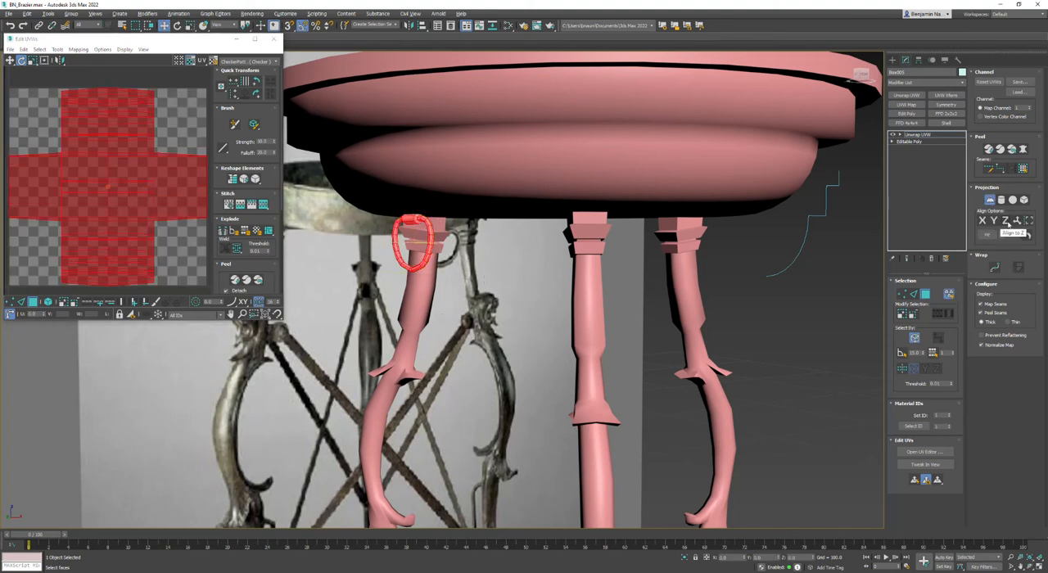
left_click(1018, 222)
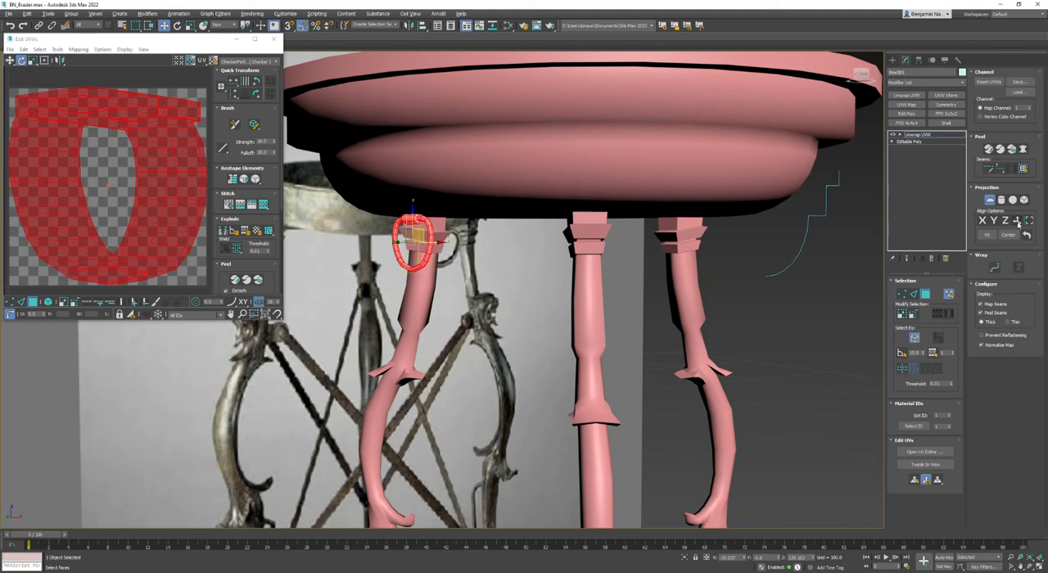
left_click(1003, 222)
left_click(994, 221)
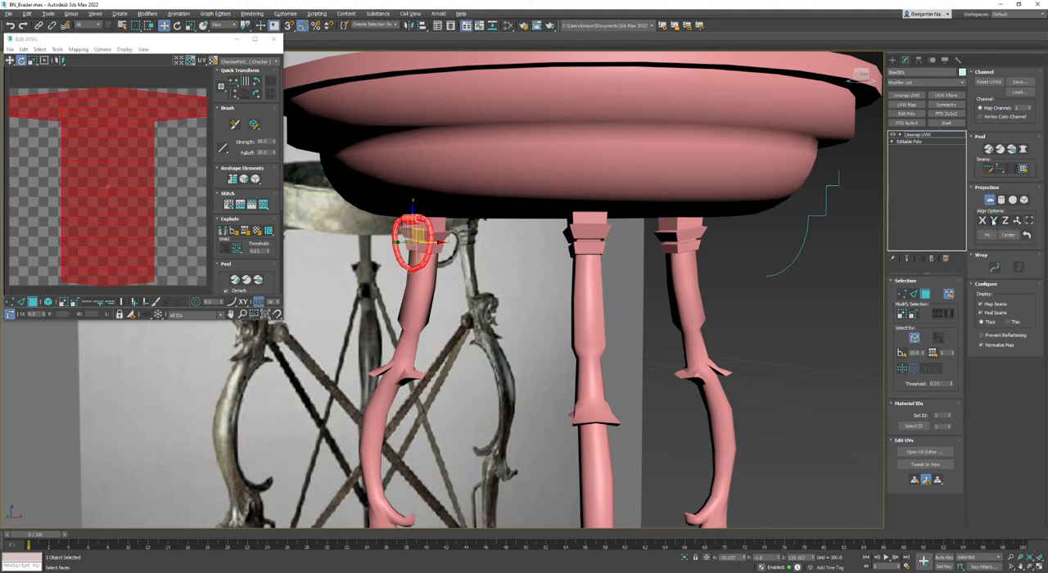
left_click(983, 220)
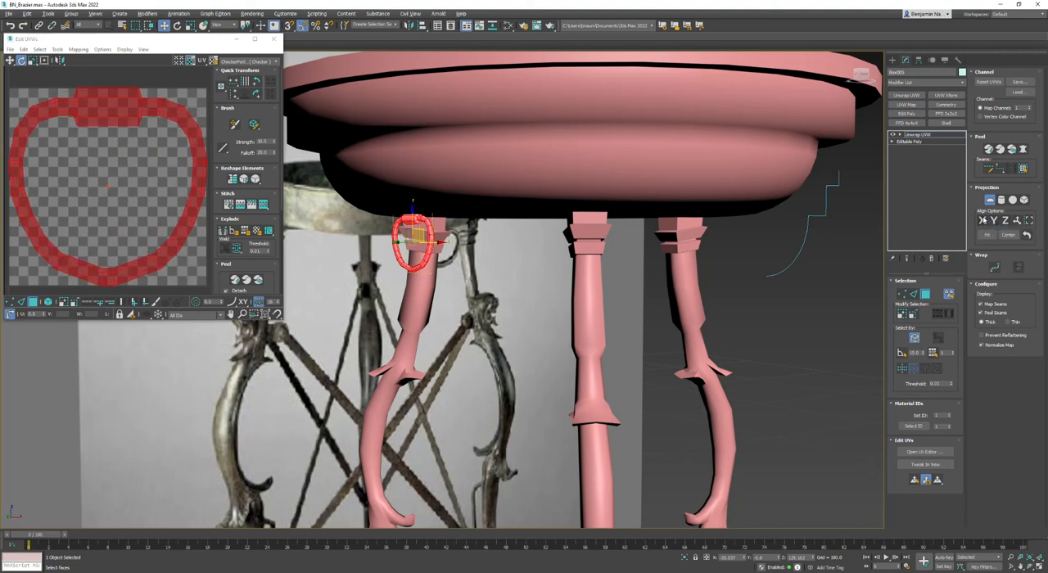
left_click(990, 200)
- Select the edge loops along the inside of the ring and hinge block and convert them to seams
left_click(565, 250)
scroll(438, 224, "up", 5)
key("2")
middle_click_drag(395, 212, 431, 211)
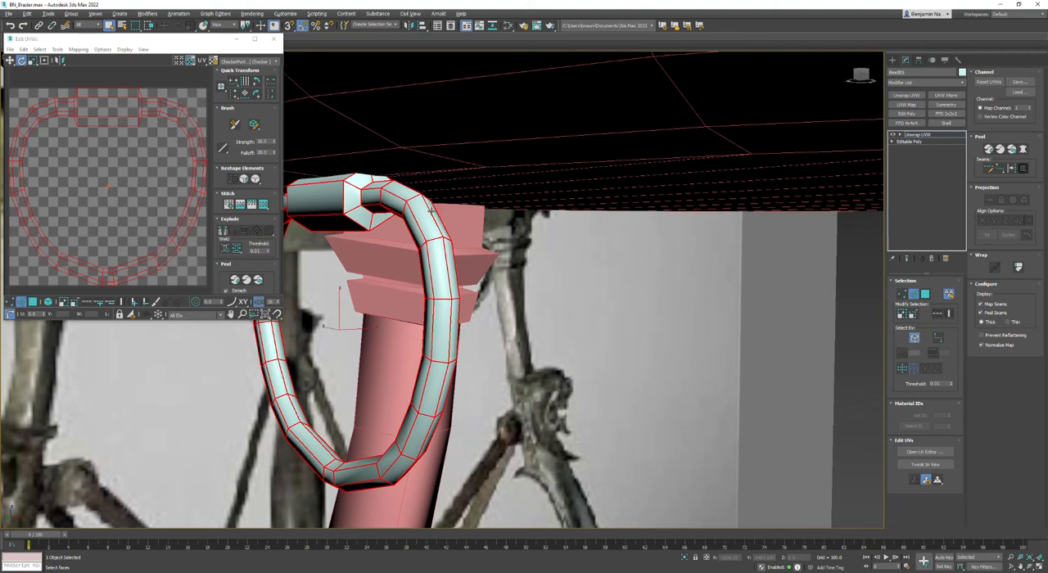
left_click(950, 294)
middle_click_drag(542, 314, 698, 322)
left_click(601, 206)
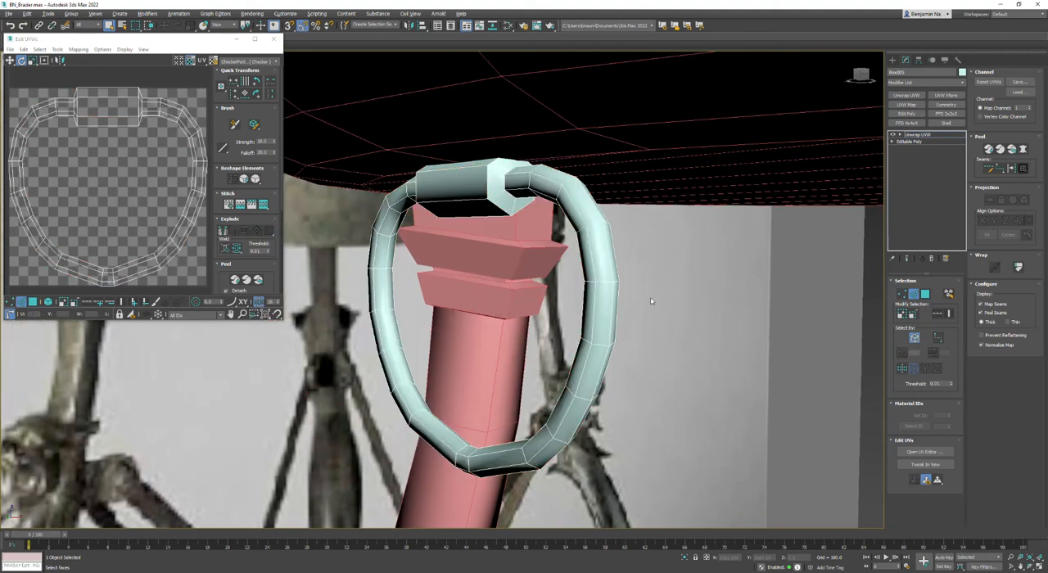
left_click(606, 240)
left_click(394, 219)
left_click(938, 314)
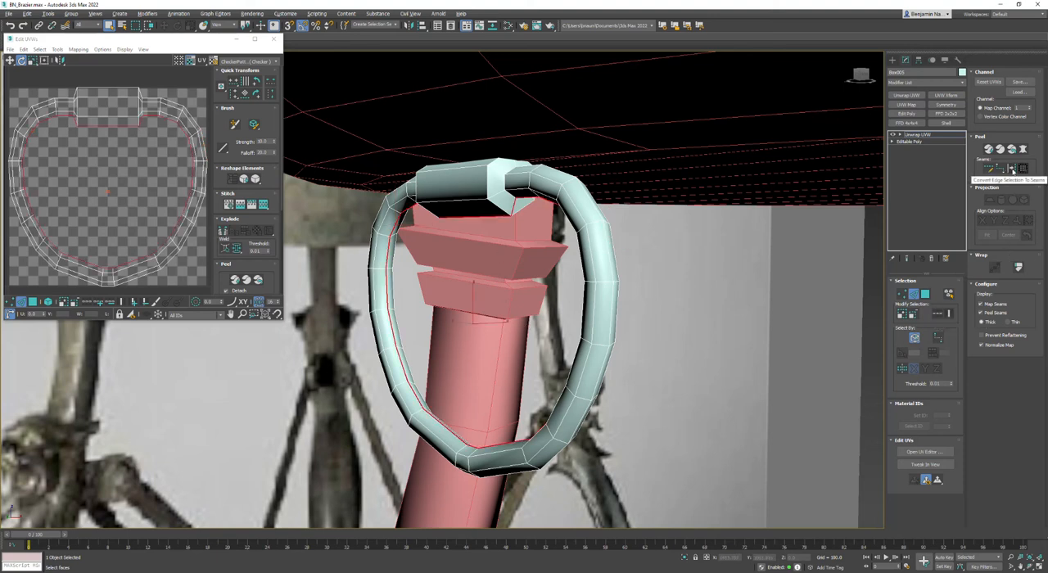
left_click(1012, 169)
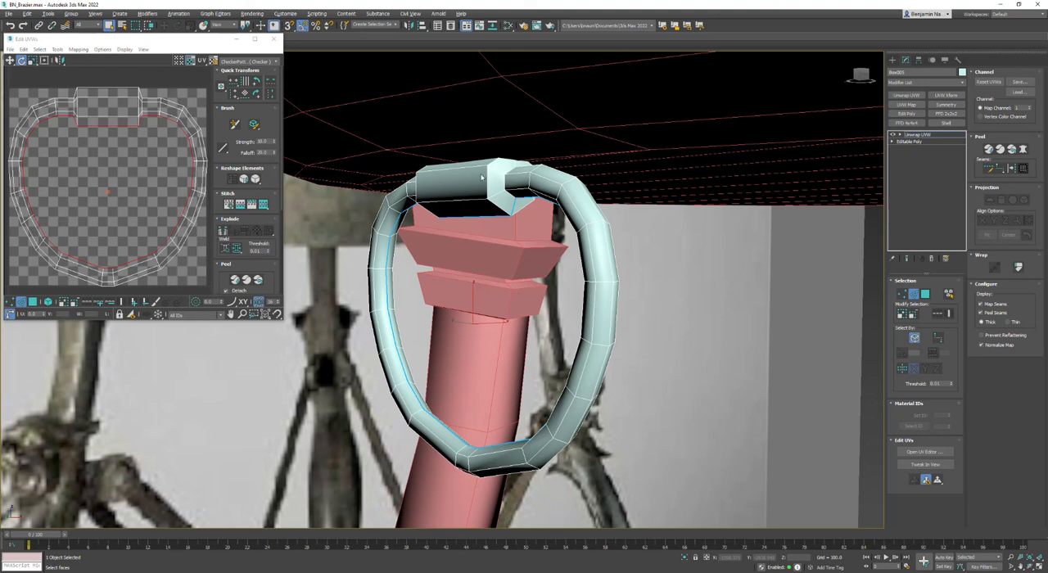
- Convert the edge loops where the ring meets both ends of the hinge block to seams
left_click(508, 178)
middle_click_drag(508, 179, 708, 257, "alt")
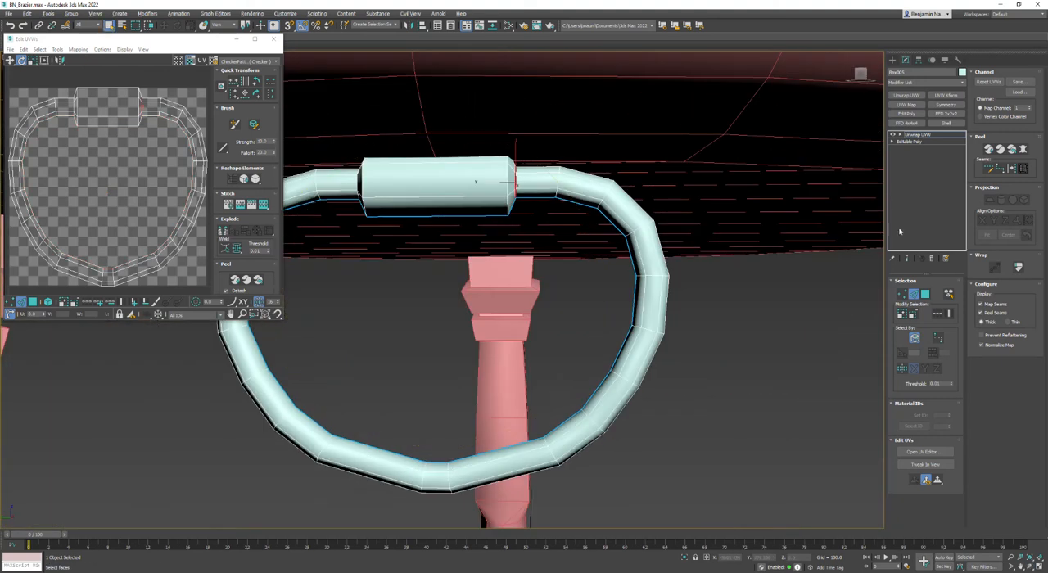
left_click(1012, 169)
middle_click_drag(485, 215, 571, 240)
middle_click_drag(451, 257, 490, 256, "alt")
left_click(465, 203)
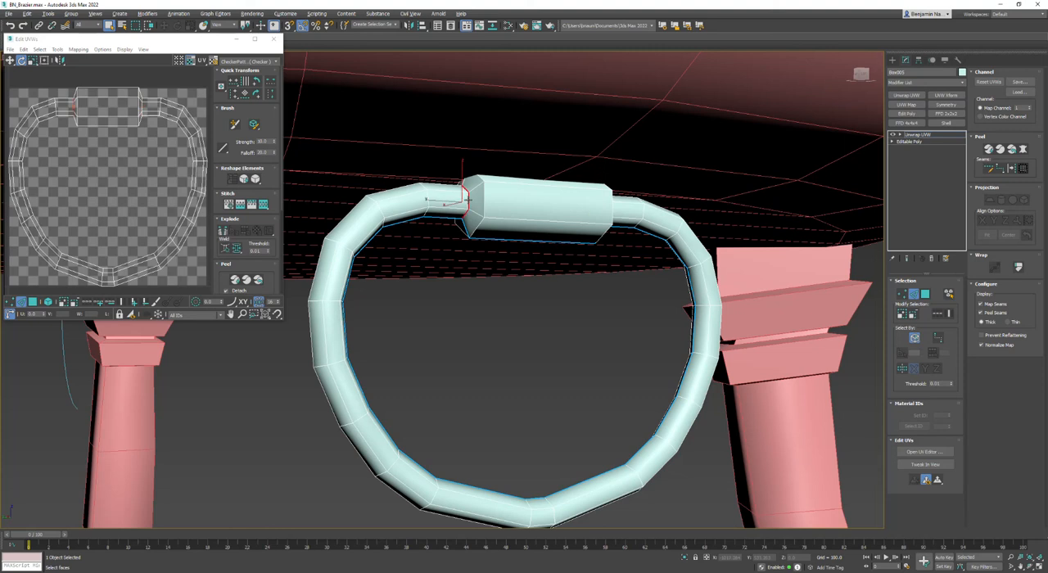
- Quick Peel all of the handle's polygons along the seams and relax the UVs by polygon angles
scroll(145, 184, "down", 4)
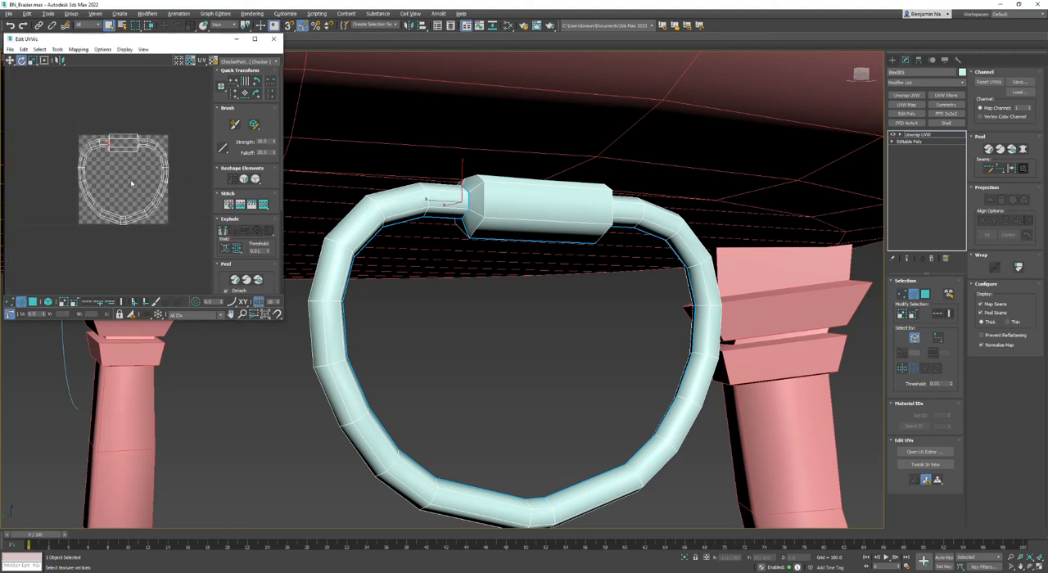
left_click(33, 302)
key("ctrl+a")
left_click(235, 280)
left_click(58, 49)
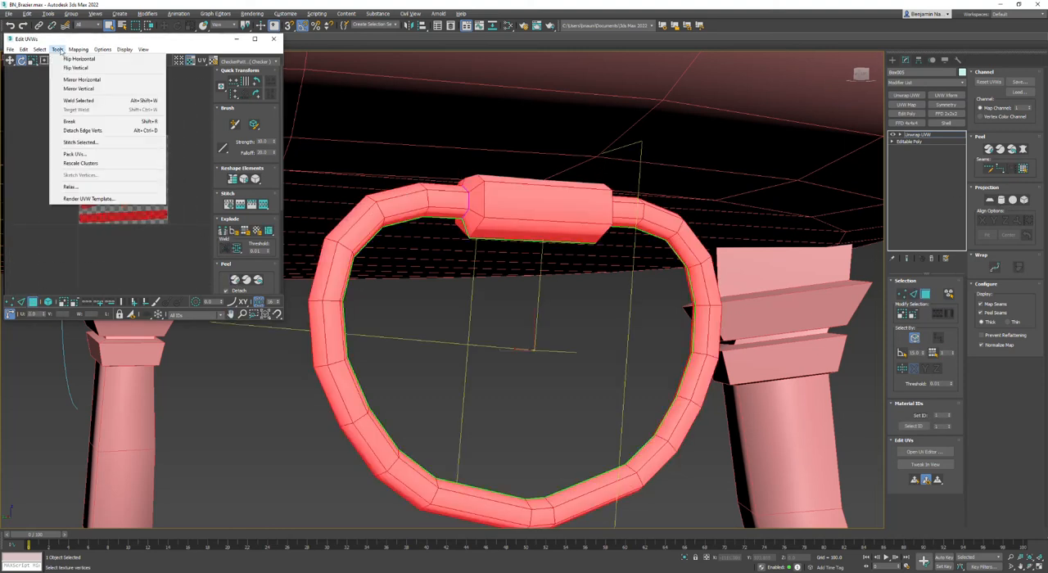
left_click(90, 199)
left_click(97, 110)
left_click(97, 110)
- Straighten the hinge block's UV shell by rotating it freely with angle snapping off
scroll(126, 216, "up", 2)
left_click_drag(169, 214, 167, 217)
key("a")
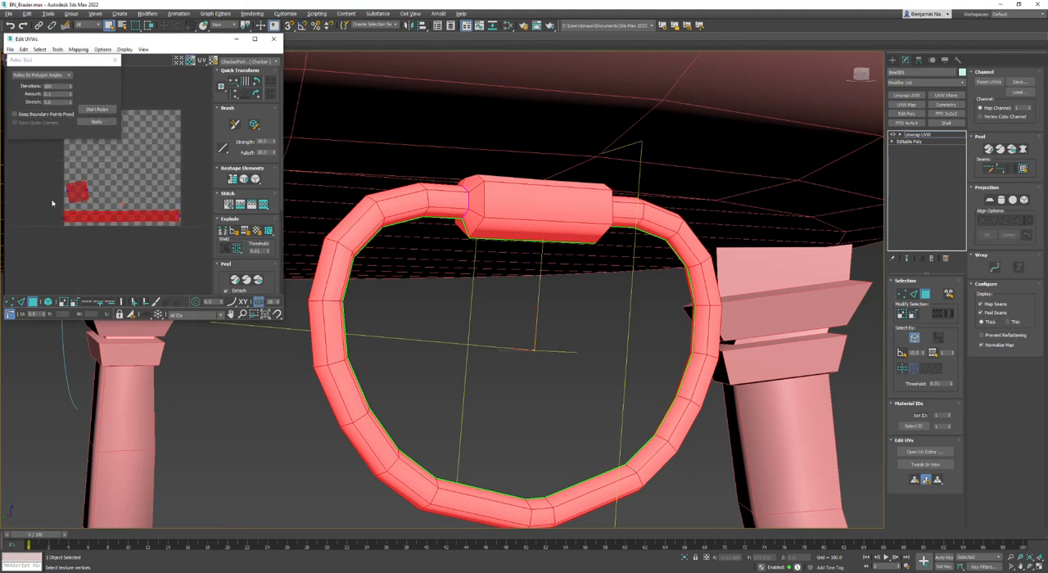
left_click(76, 191)
scroll(77, 188, "up", 4)
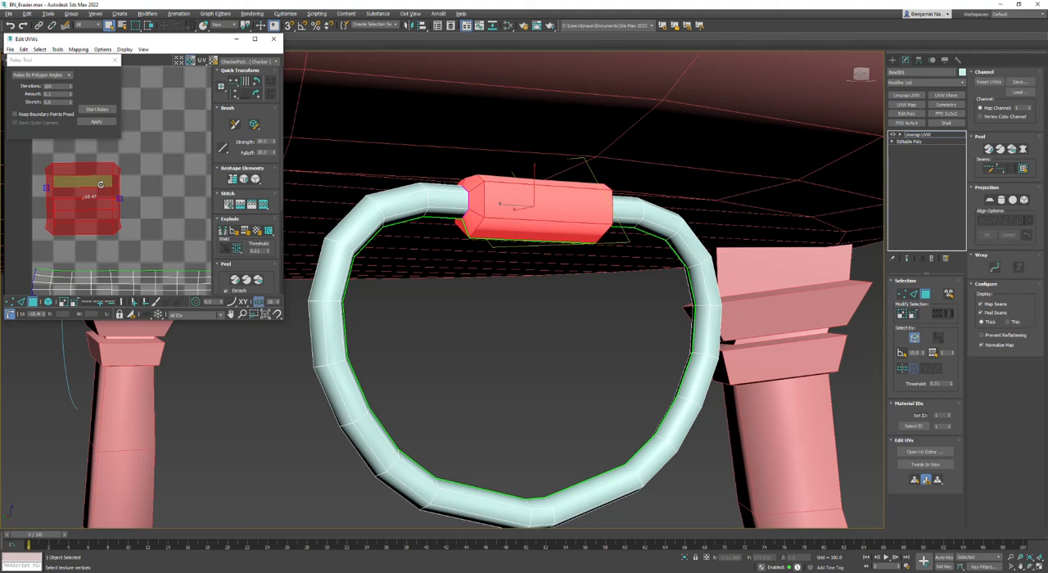
left_click(497, 330)
scroll(500, 344, "down", 5)
right_click(499, 351)
mouse_move(532, 436)
left_click(599, 448)
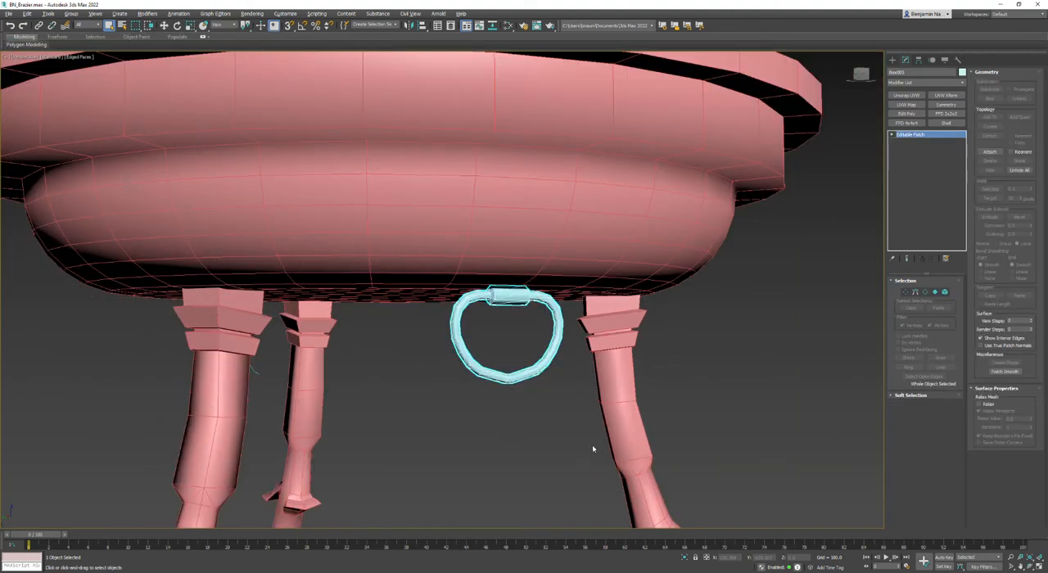
key("ctrl+z")
- Convert the unwrapped ring handle to an editable poly
right_click(554, 312)
mouse_move(589, 396)
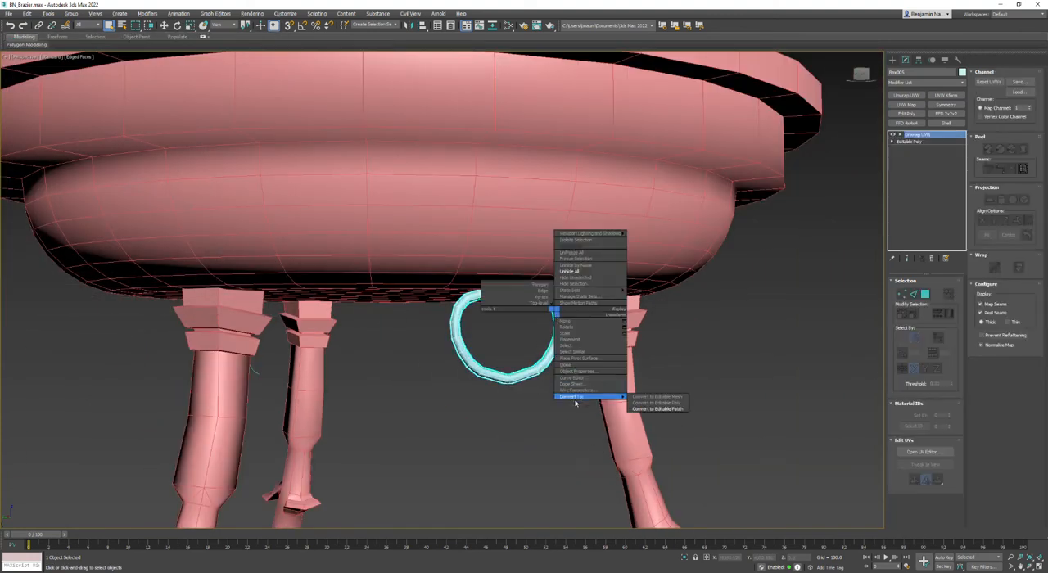
left_click(650, 405)
- In the Bottom view, array the ring handle as three instances rotated 120 degrees apart around Z
scroll(480, 348, "down", 8)
middle_click_drag(480, 348, 456, 382, "alt")
key("alt+w")
scroll(183, 122, "down", 5)
key("alt+w")
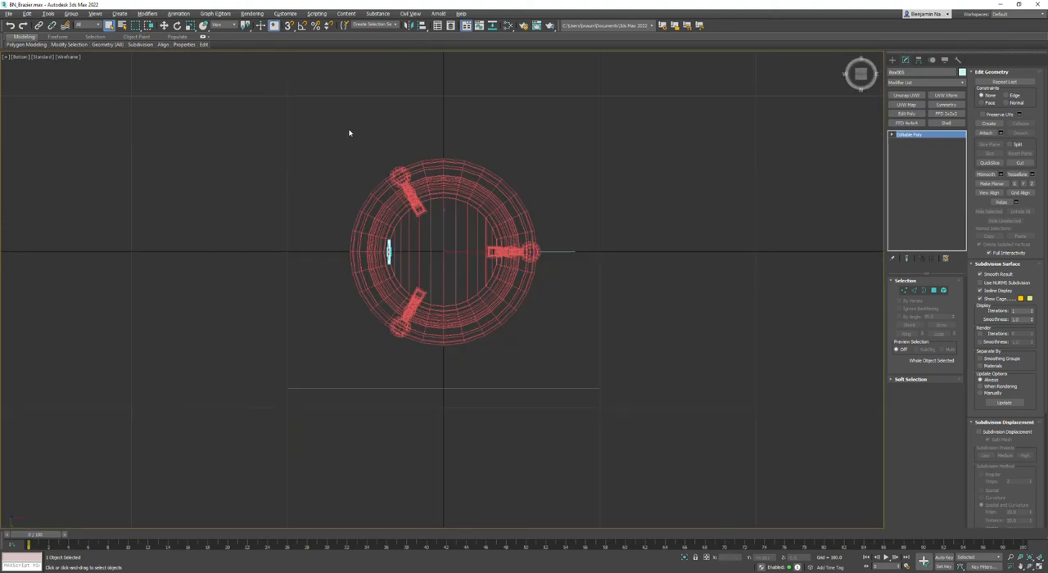
left_click(48, 14)
left_click(65, 177)
left_click_drag(505, 223, 737, 129)
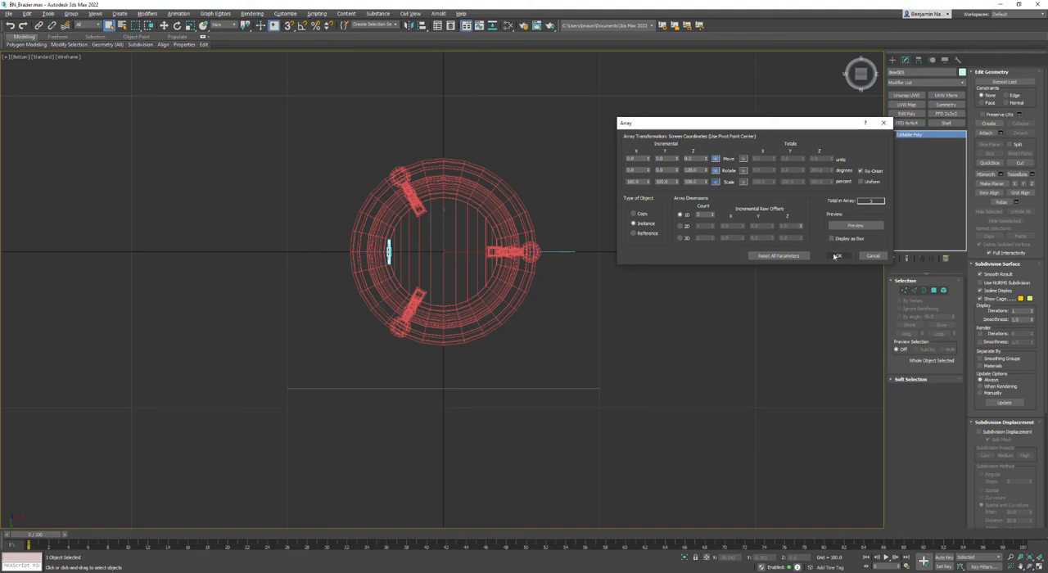
left_click(855, 225)
left_click(837, 255)
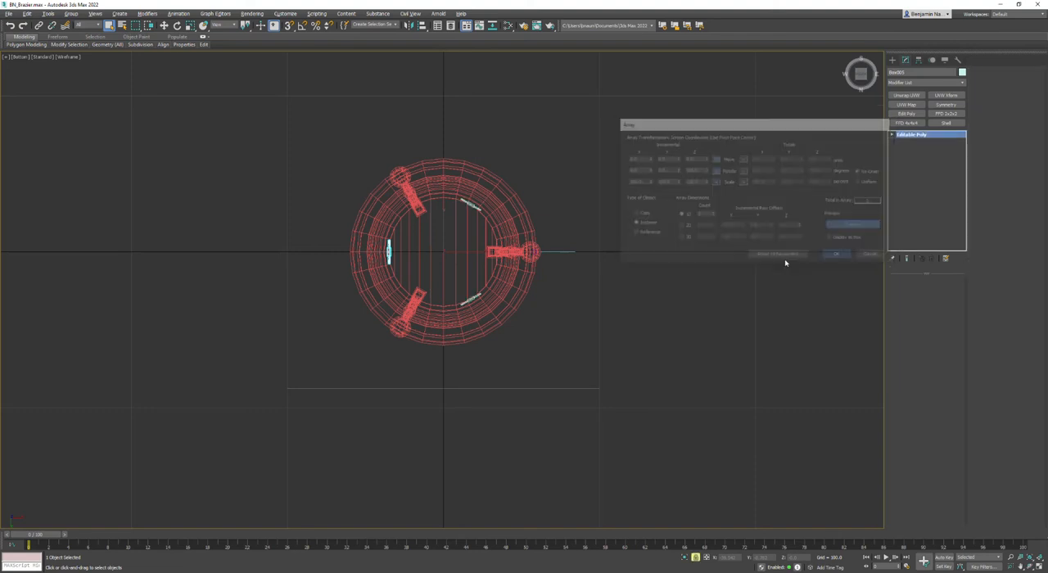
- Attach the three ring handles to the mesh of the brazier's bowl and legs
key("alt+w")
right_click(736, 349)
key("alt+w")
middle_click_drag(542, 347, 462, 334, "alt")
left_click(744, 333)
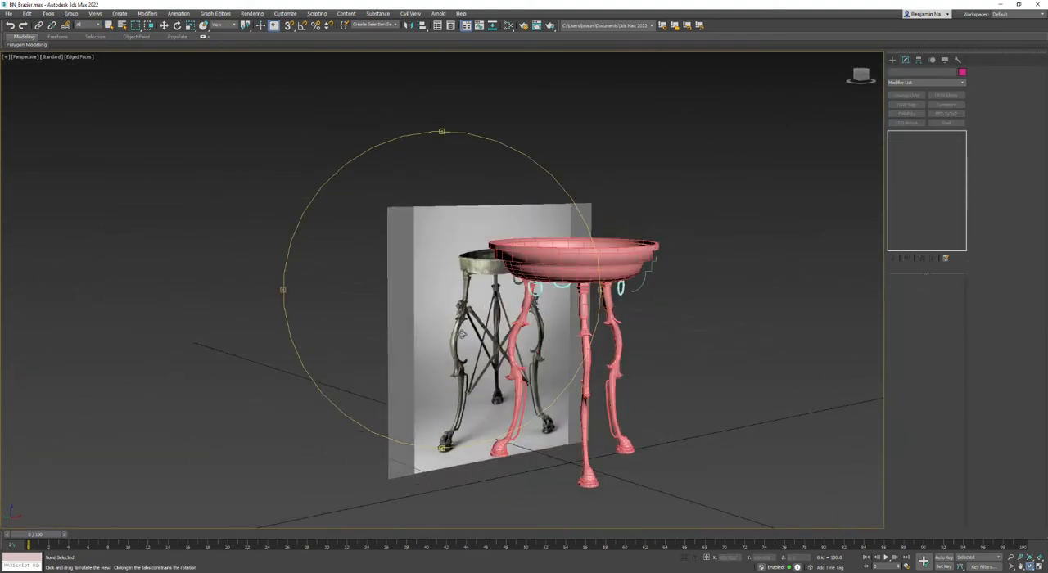
left_click(571, 422)
left_click(987, 132)
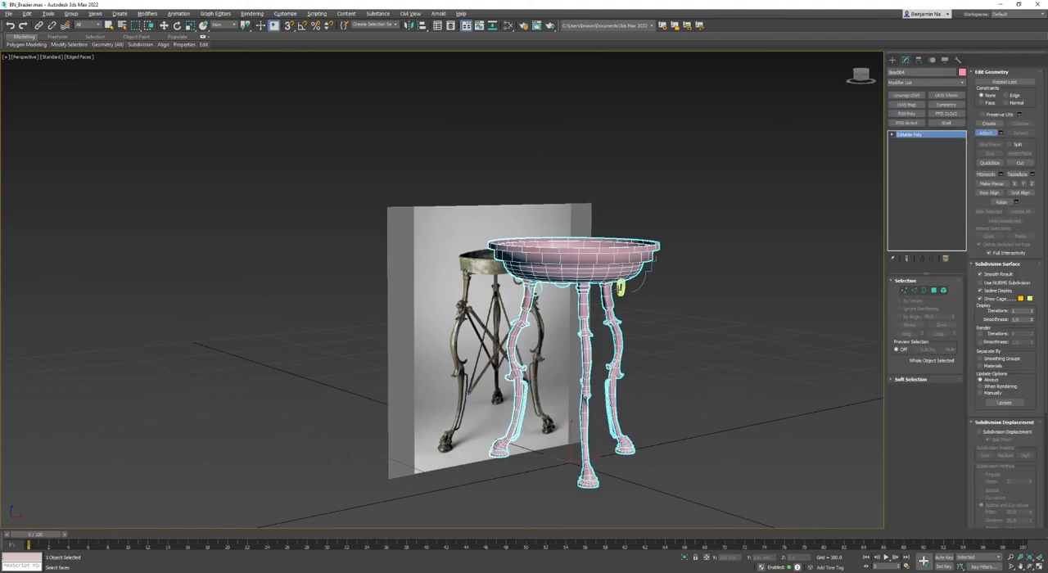
scroll(621, 288, "up", 5)
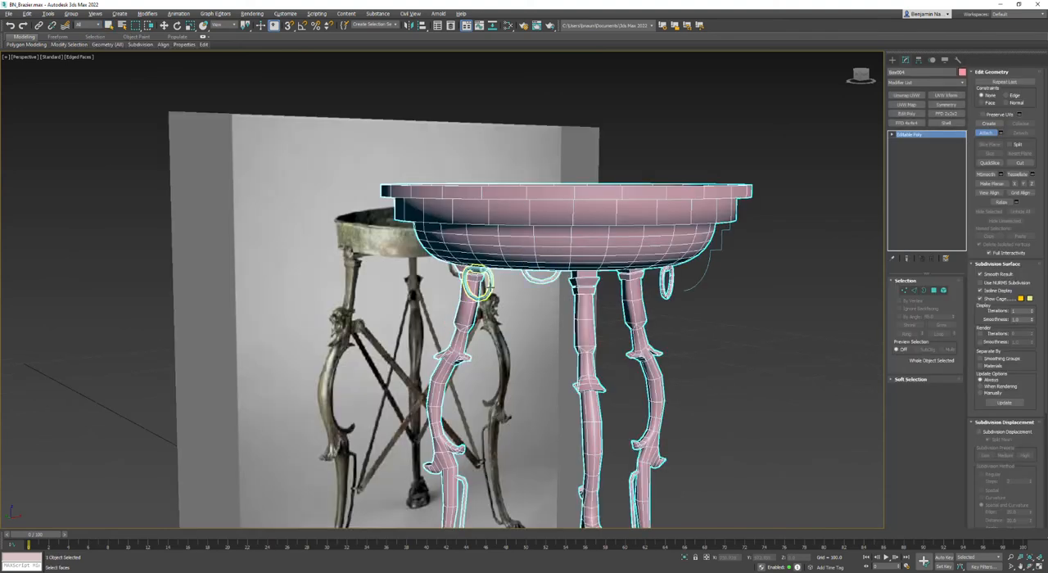
key("w")
left_click(747, 366)
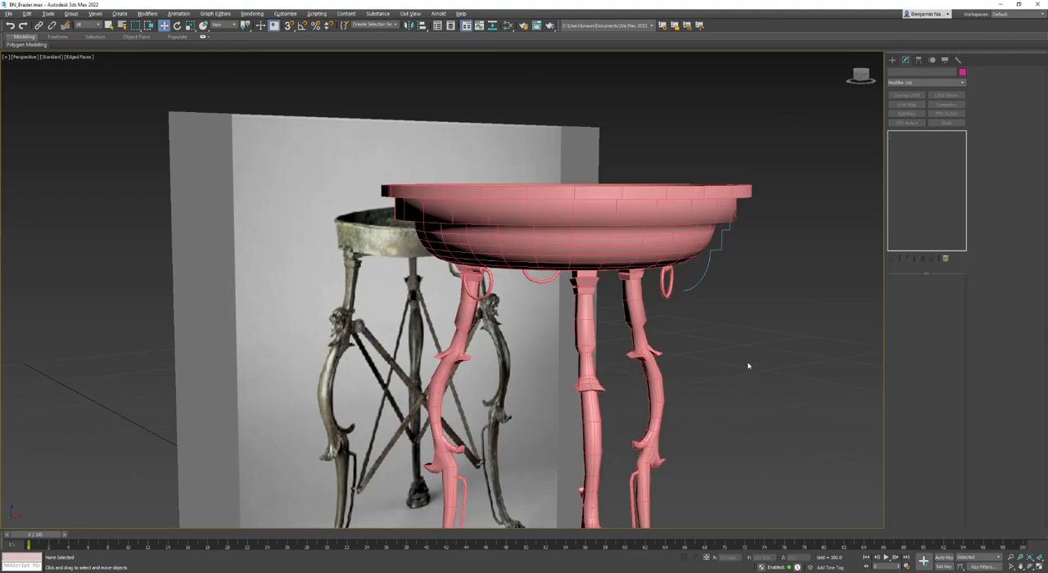
- Repack all UV shells of the combined brazier with Unwrap UVW and reduced padding, and convert it to an editable poly
left_click(671, 235)
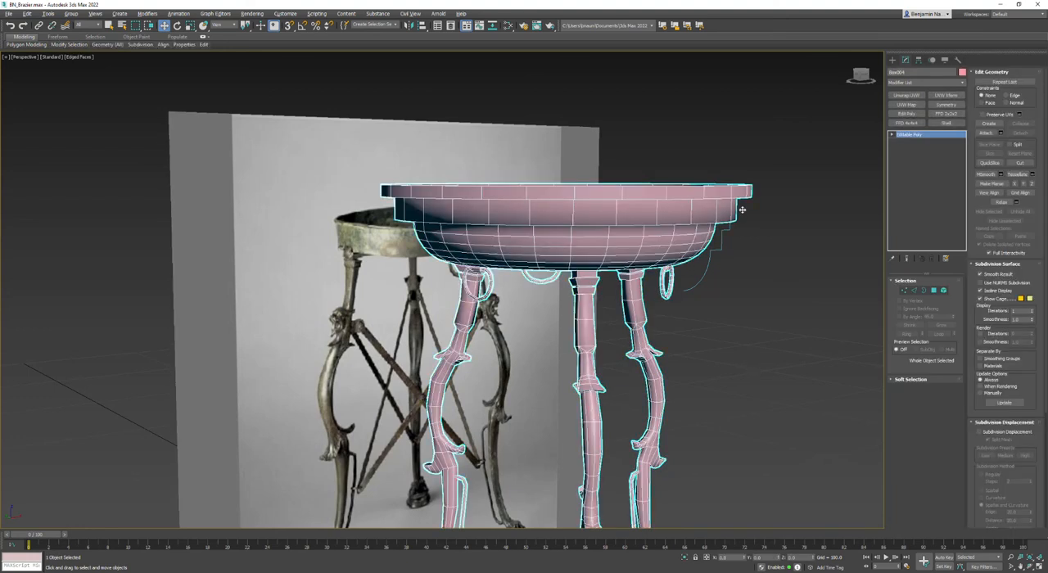
left_click(905, 95)
left_click(924, 452)
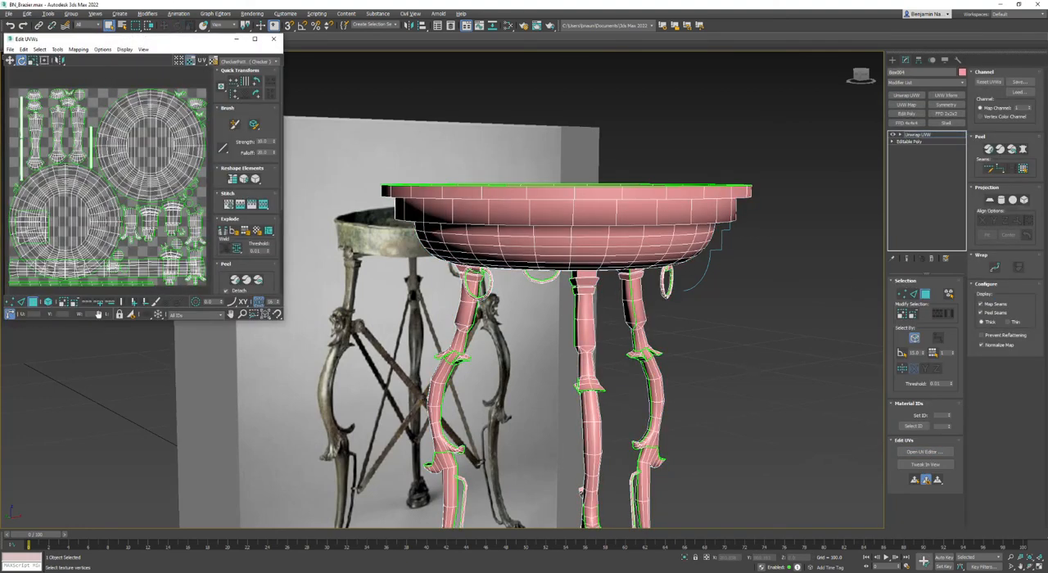
scroll(226, 258, "down", 4)
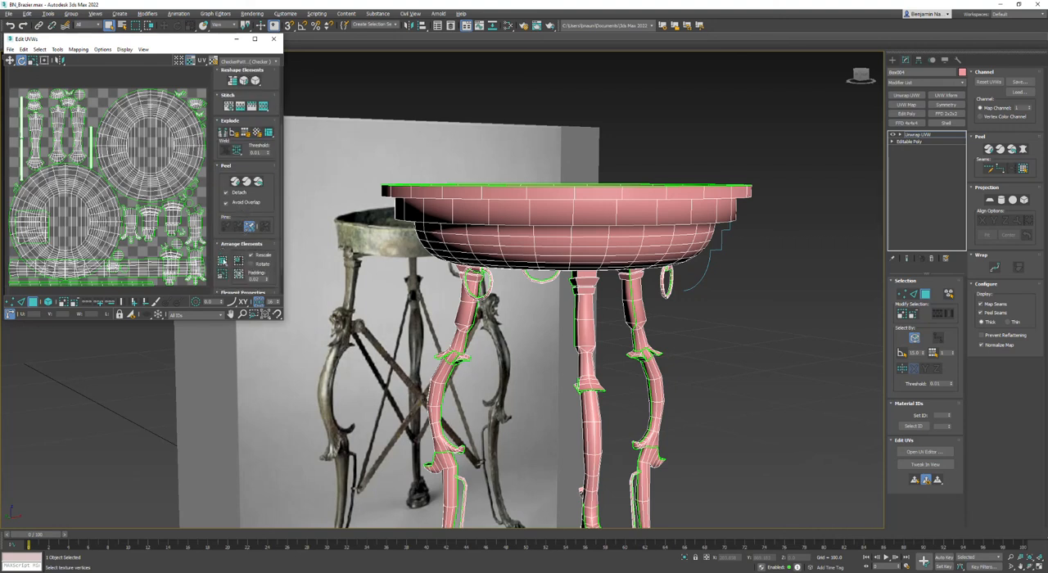
left_click(223, 261)
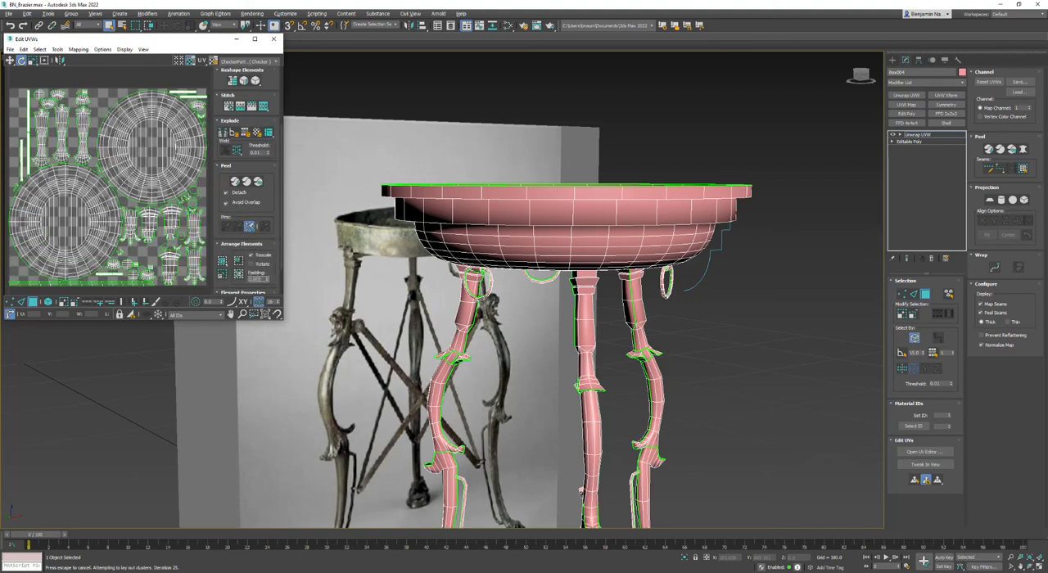
left_click(238, 274)
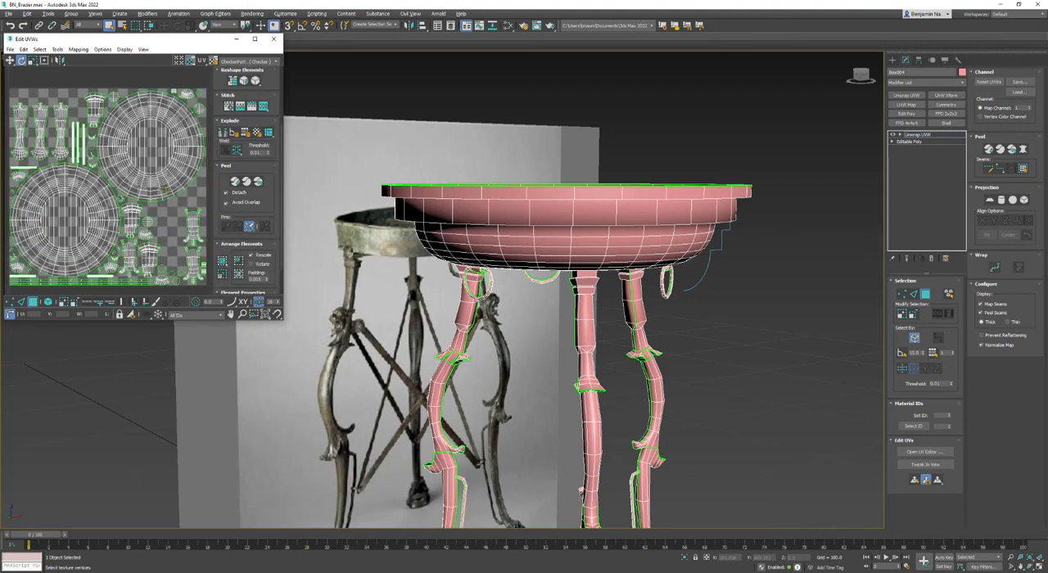
right_click(556, 223)
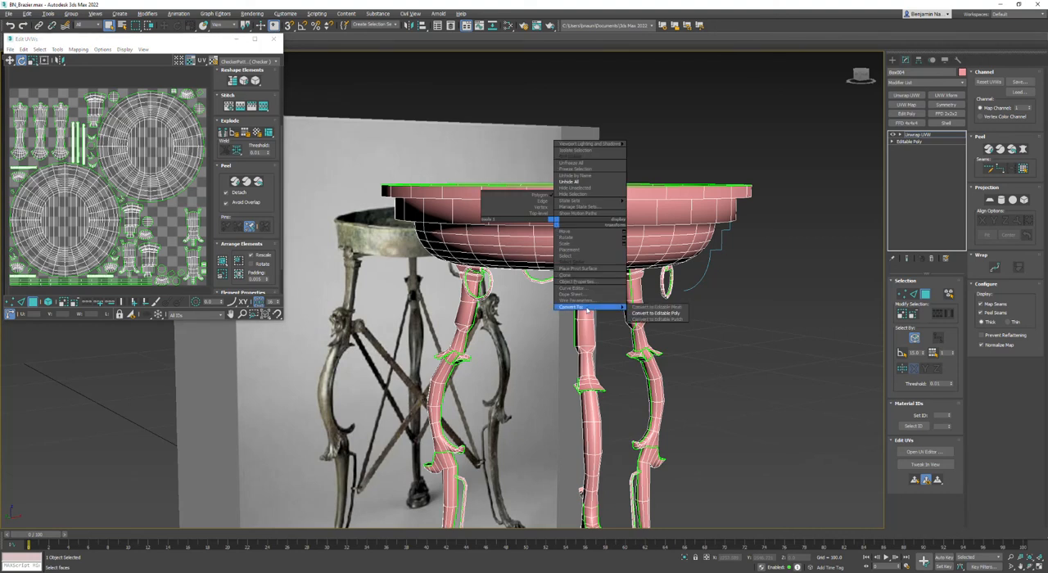
left_click(643, 317)
- Examine the smoothing of the brazier's legs and handles in the Perspective view with edged faces hidden
scroll(636, 314, "down", 5)
key("alt+w")
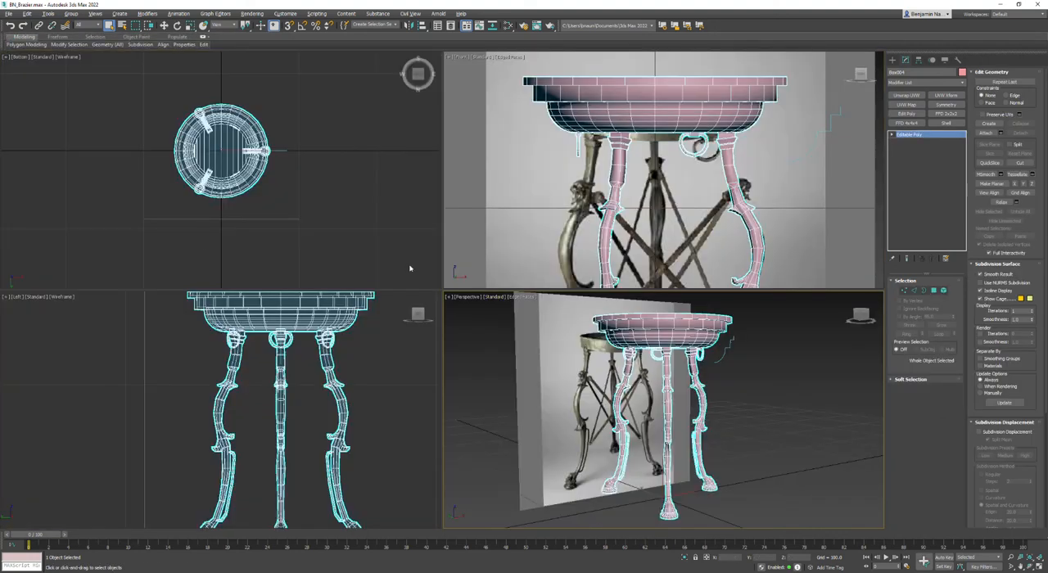
key("alt+w")
mouse_move(501, 238)
middle_mouse_down("alt")
mouse_move(501, 282)
mouse_move(499, 262)
mouse_move(459, 260)
mouse_move(477, 264)
middle_mouse_up("alt")
scroll(500, 262, "down", 4)
key("F4")
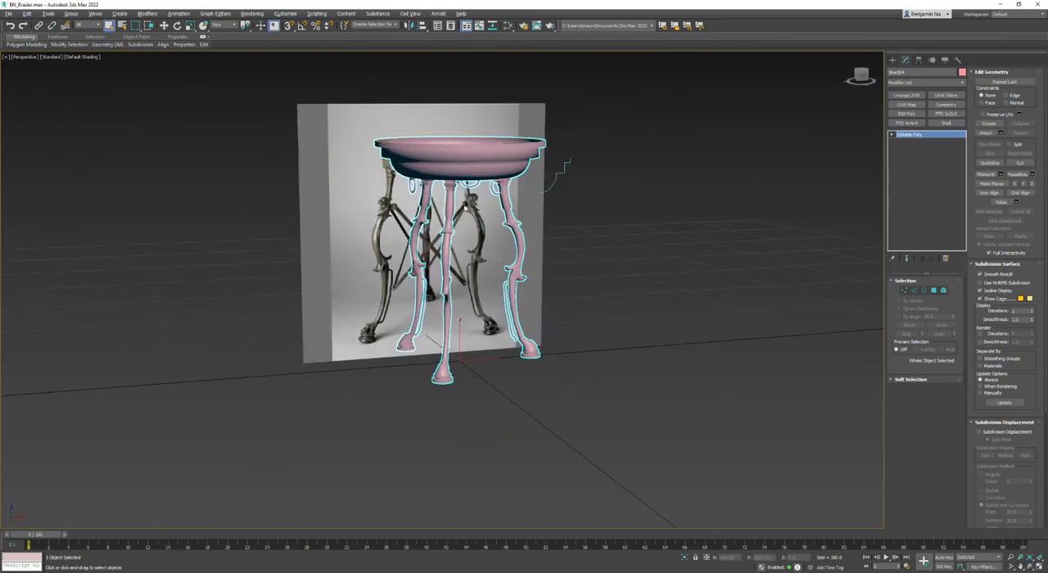
scroll(436, 268, "up", 5)
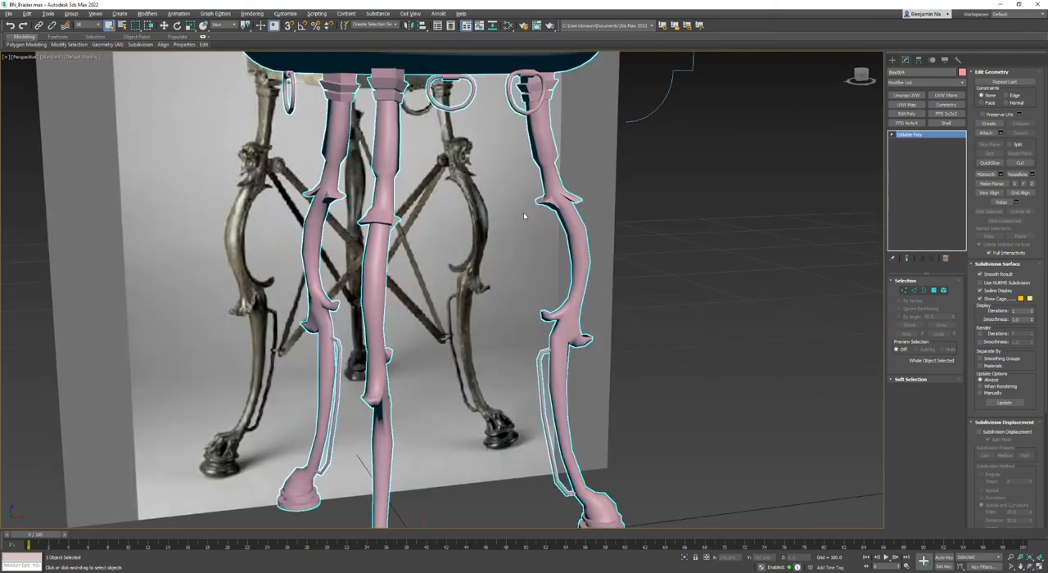
scroll(553, 196, "up", 3)
scroll(554, 197, "down", 8)
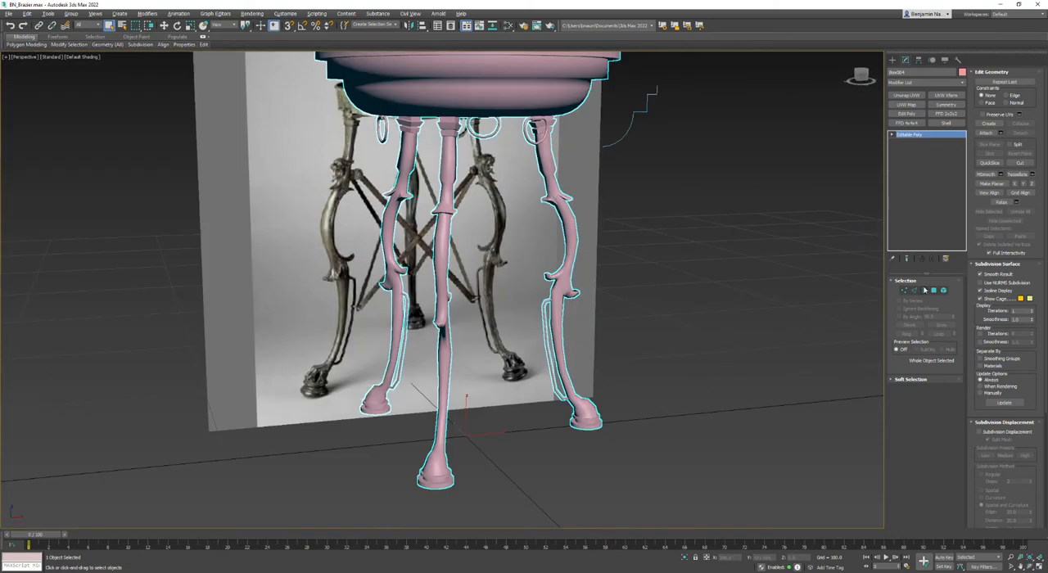
key("4")
left_click(549, 184)
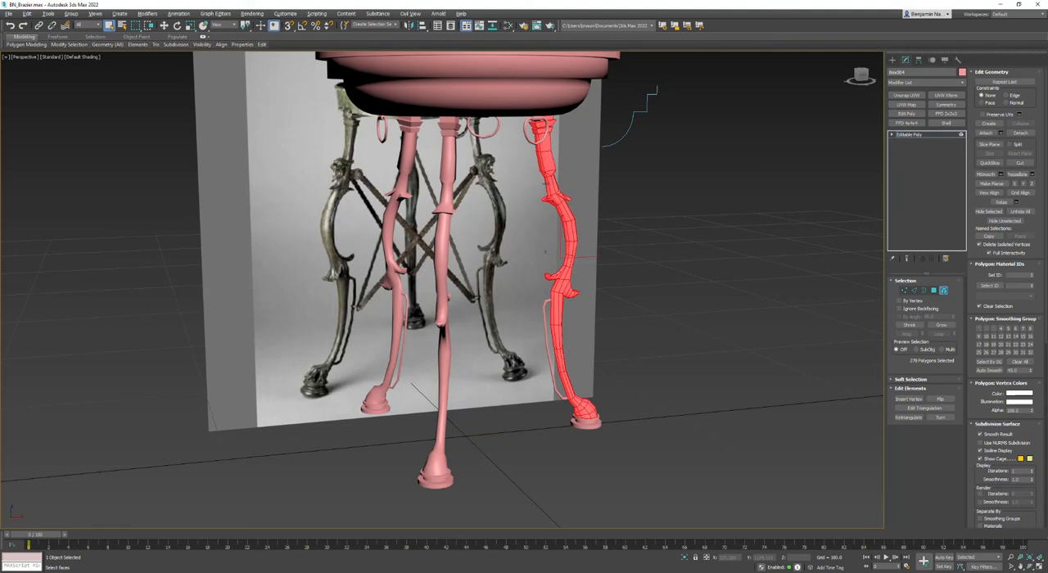
left_click(447, 175, "ctrl")
left_click(412, 176, "ctrl")
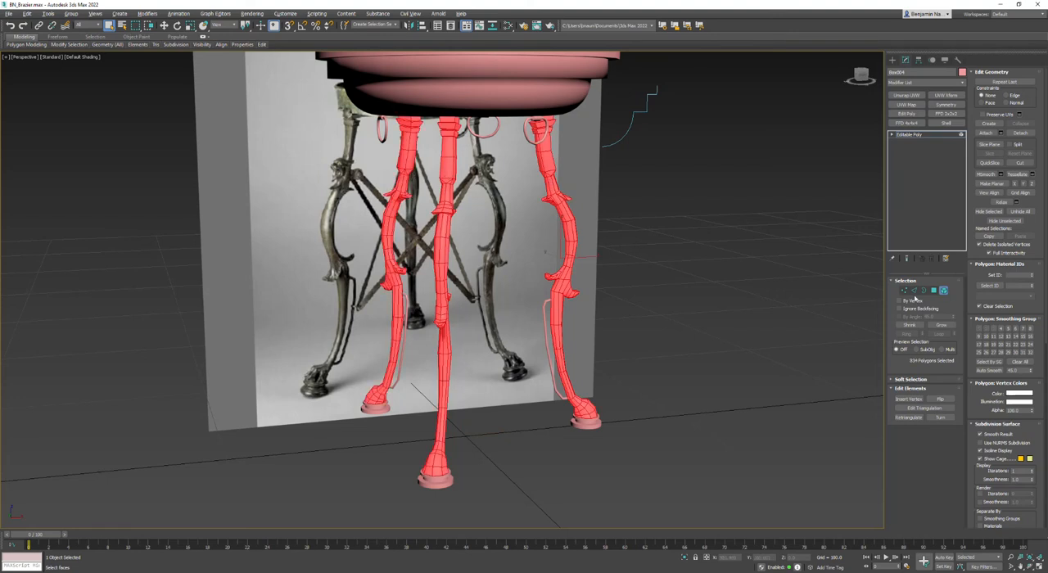
left_click(882, 307)
- In the Front view, select the leg polygons below the straight upper shafts, clear their smoothing groups, and deselect them
left_click(933, 291)
left_click(562, 193)
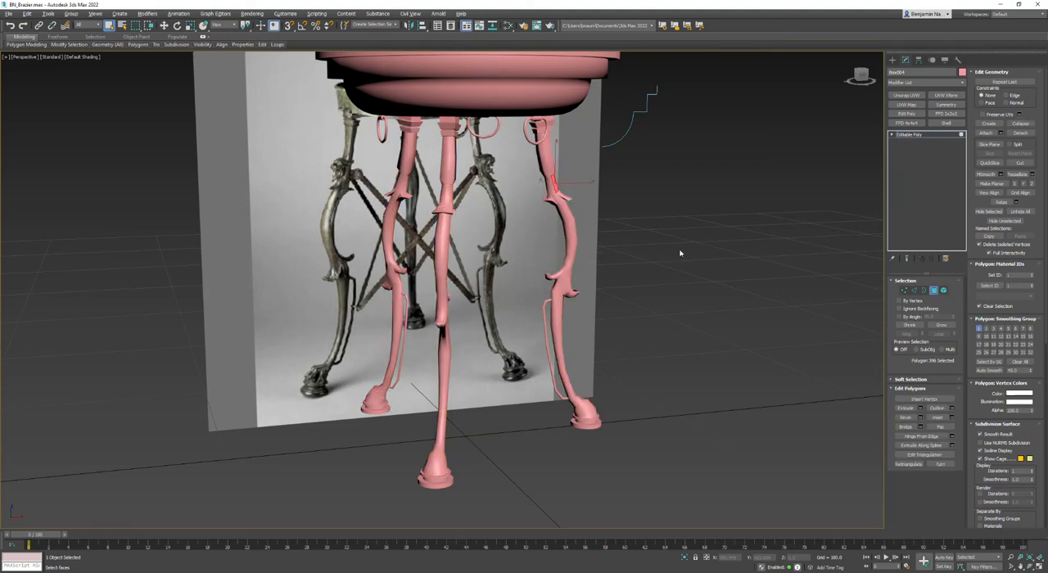
middle_click_drag(681, 253, 680, 271)
key("alt+w")
middle_click_drag(591, 211, 588, 179)
key("alt+w")
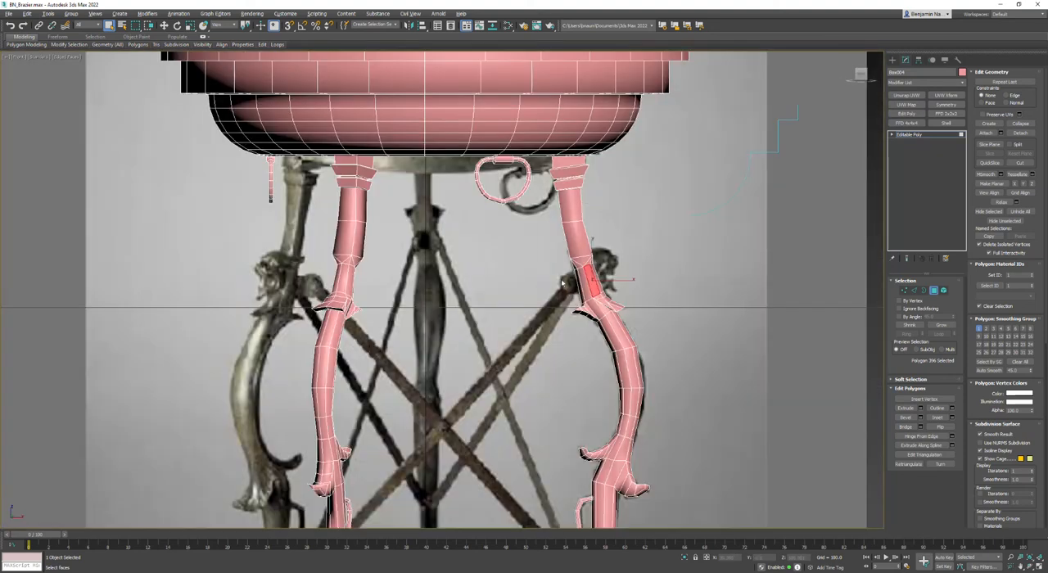
left_click_drag(711, 481, 709, 509)
middle_click_drag(709, 510, 696, 294)
left_click_drag(489, 245, 703, 516, "ctrl")
scroll(603, 335, "up", 3)
scroll(275, 292, "up", 2)
left_click_drag(516, 403, 517, 404, "ctrl")
middle_click_drag(481, 278, 489, 409)
left_click_drag(367, 434, 552, 113, "ctrl")
middle_click_drag(554, 105, 562, 356)
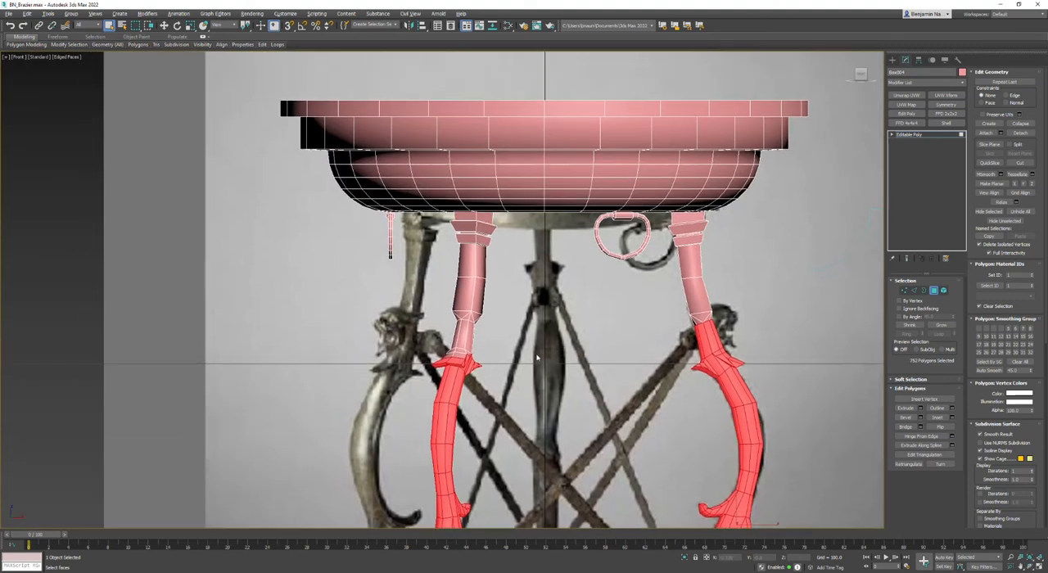
left_click_drag(388, 425, 512, 330, "ctrl")
middle_click_drag(512, 333, 487, 255)
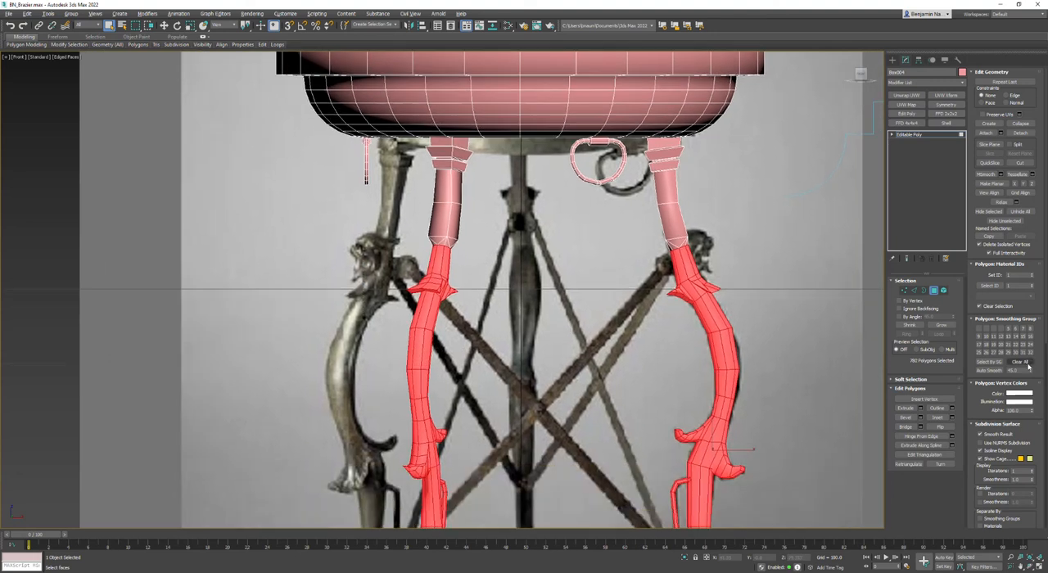
key("ctrl+d")
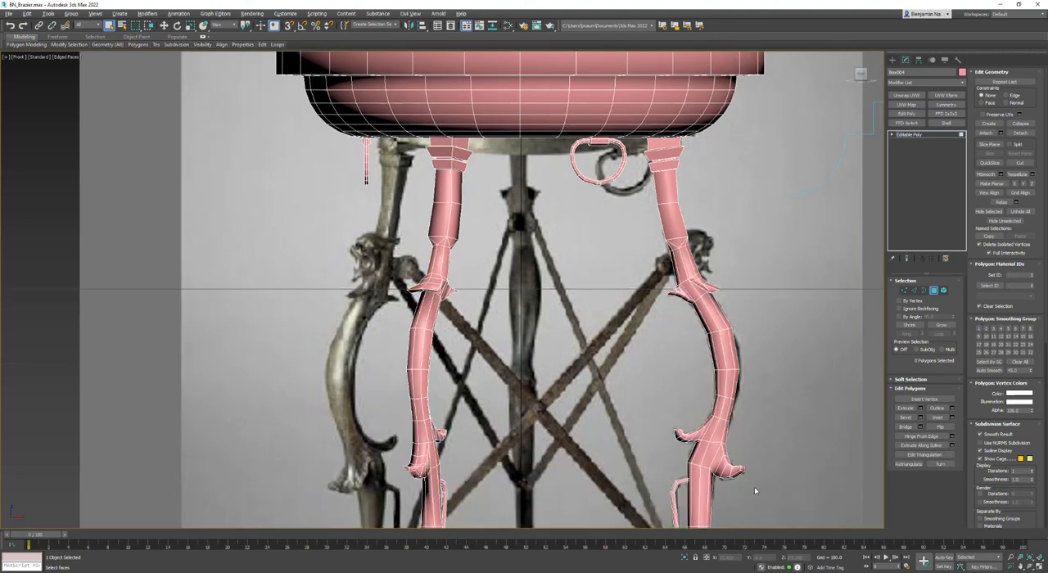
- Inspect the shading of the legs and bowl from several angles in the Perspective view, with and without edged faces
key("alt+w")
left_click(712, 454)
key("alt+w")
scroll(615, 251, "up", 5)
key("F4")
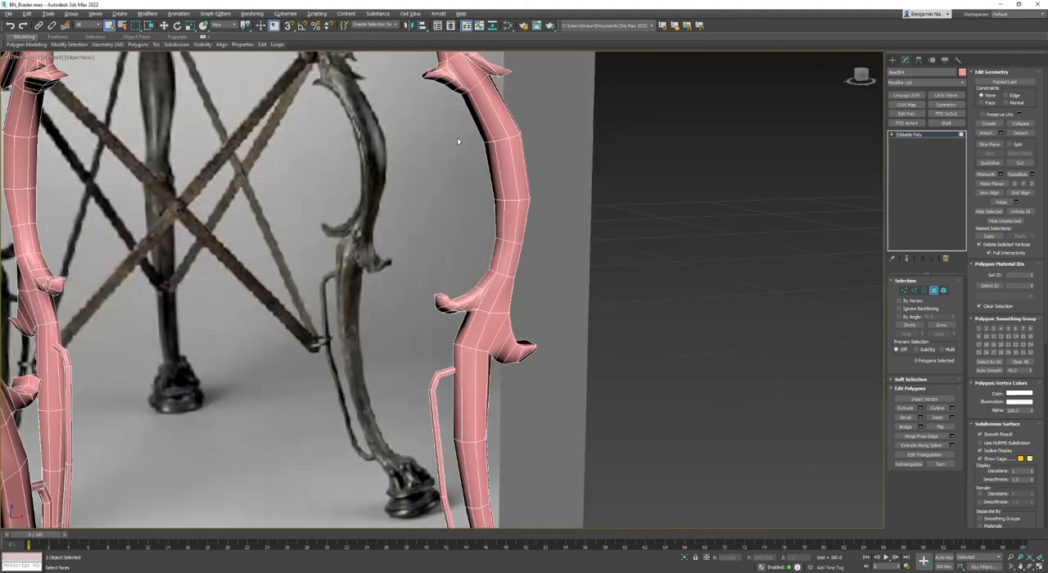
middle_click_drag(457, 137, 525, 267)
scroll(524, 267, "up", 3)
scroll(721, 366, "down", 6)
middle_click_drag(711, 364, 459, 286, "alt")
key("q")
scroll(483, 364, "down", 3)
key("F4")
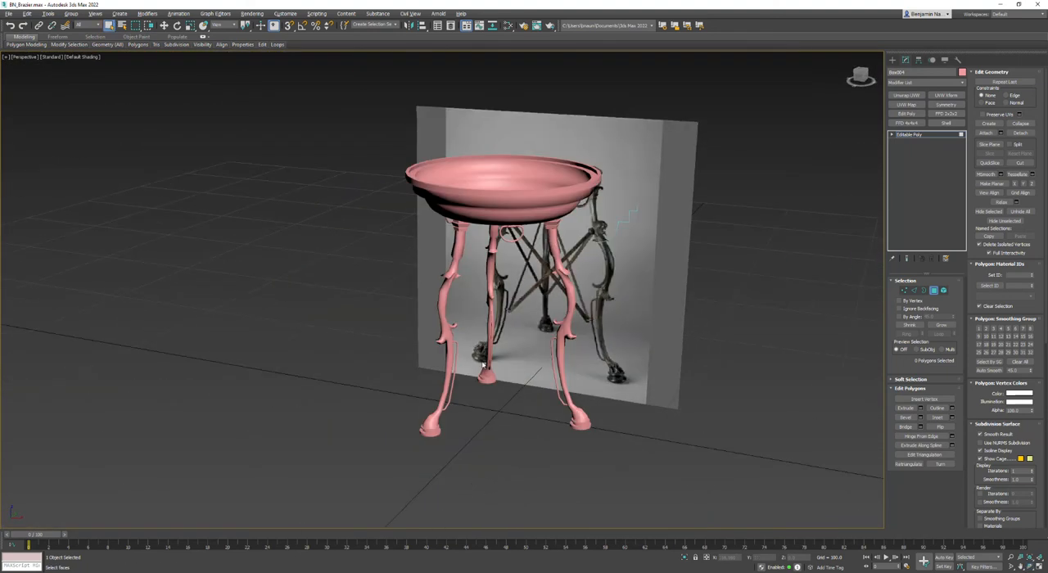
scroll(486, 419, "down", 2)
middle_click_drag(485, 419, 522, 404, "alt")
scroll(522, 404, "up", 4)
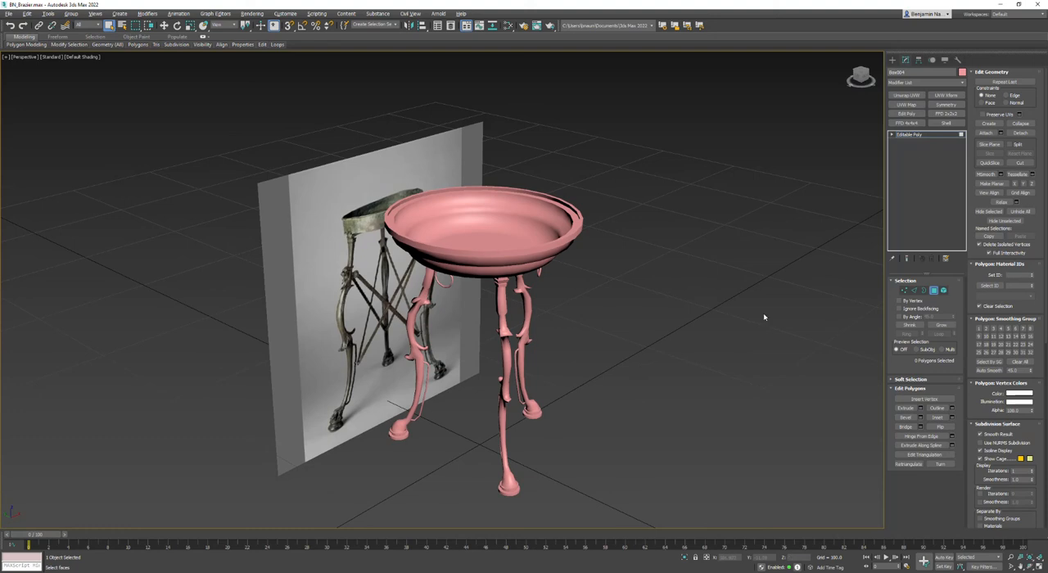
- Rename the combined object BN_Brazier, leave polygon editing, and show its edged faces
left_click(903, 72)
key("Return")
left_click(914, 136)
key("F4")
middle_click_drag(559, 293, 548, 311, "alt")
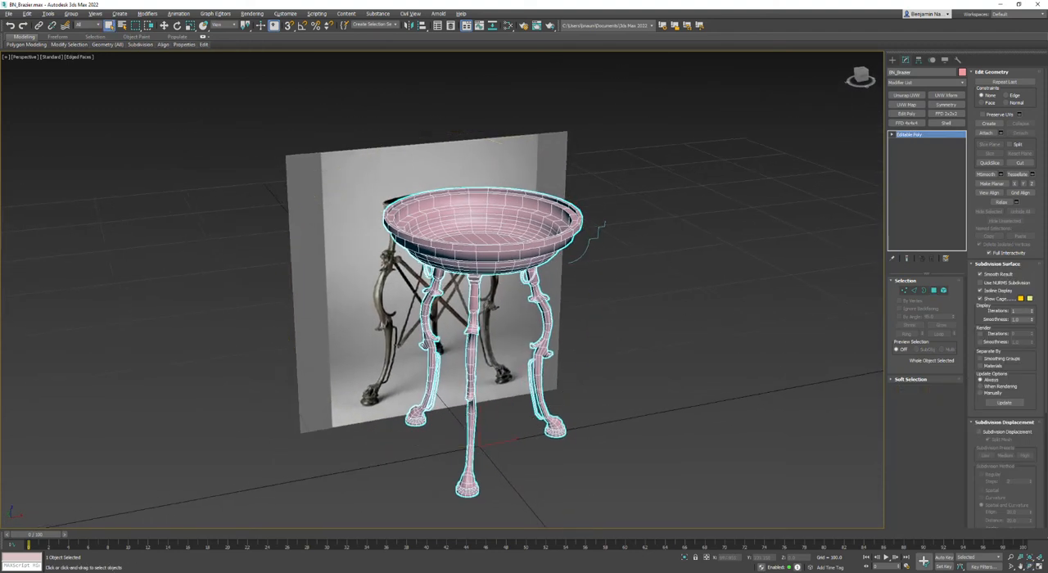